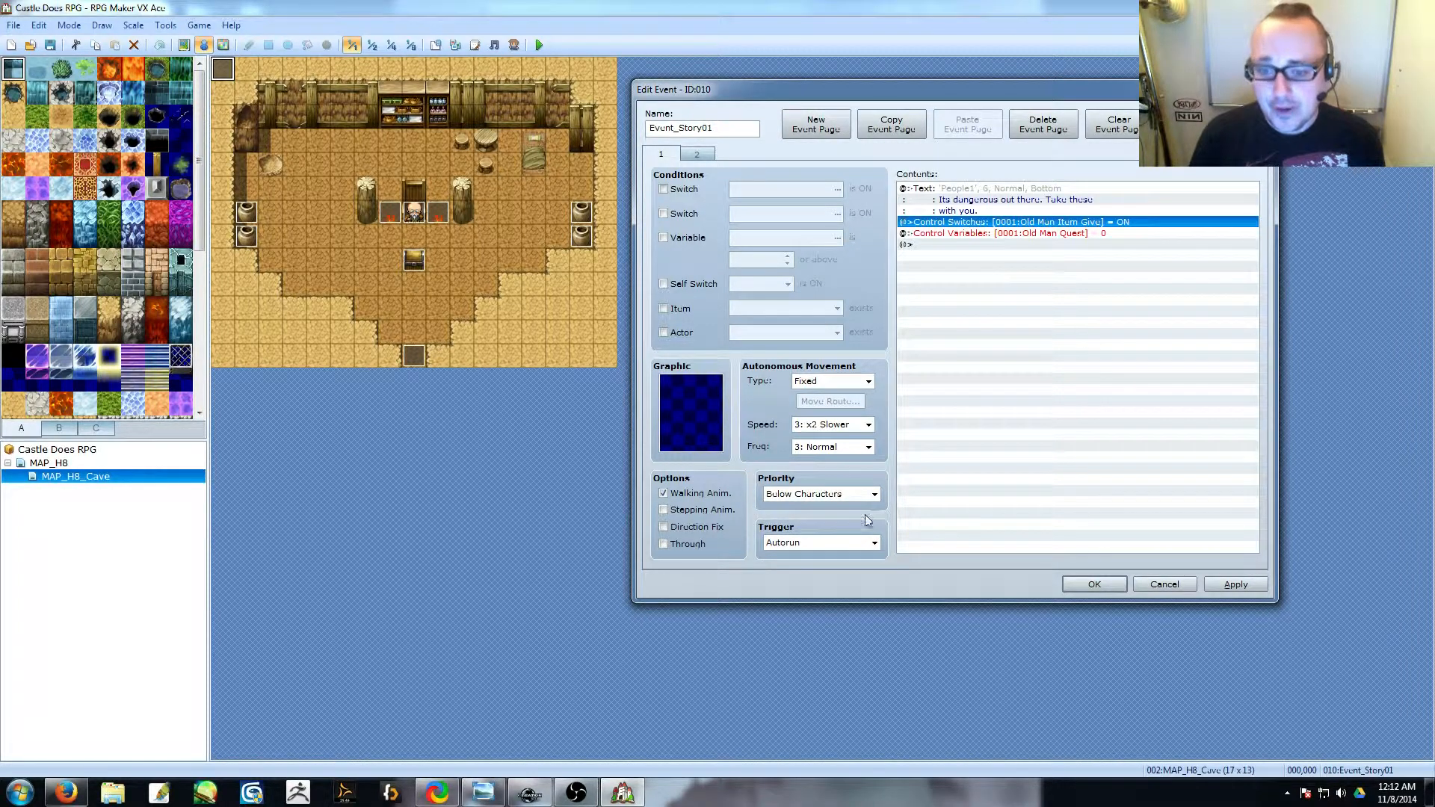
- Review the Event_Story01 event's name, dialogue text, Old Man Item Give switch command and Old Man Quest variable command
double_click(726, 128)
drag(725, 128, 640, 126)
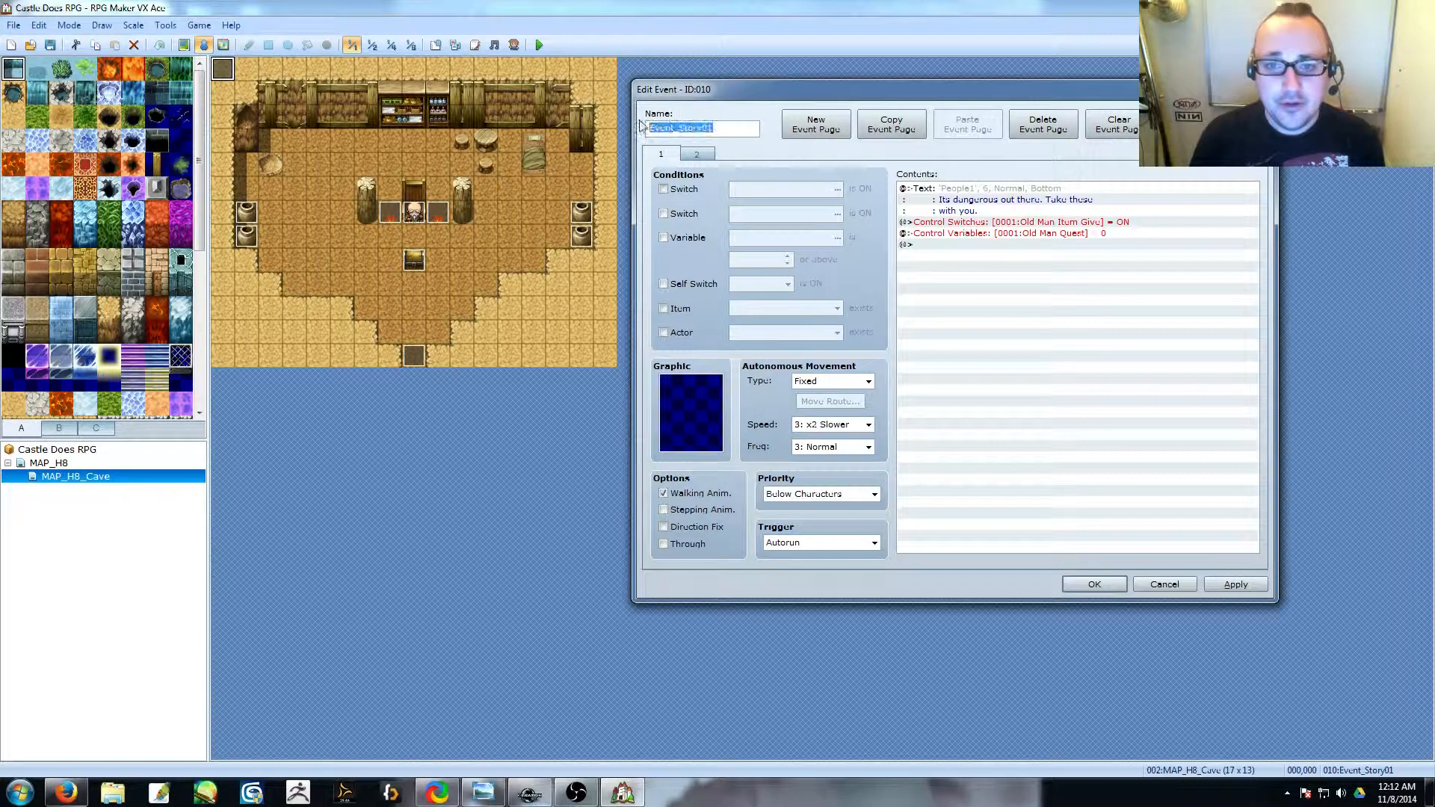
click(718, 129)
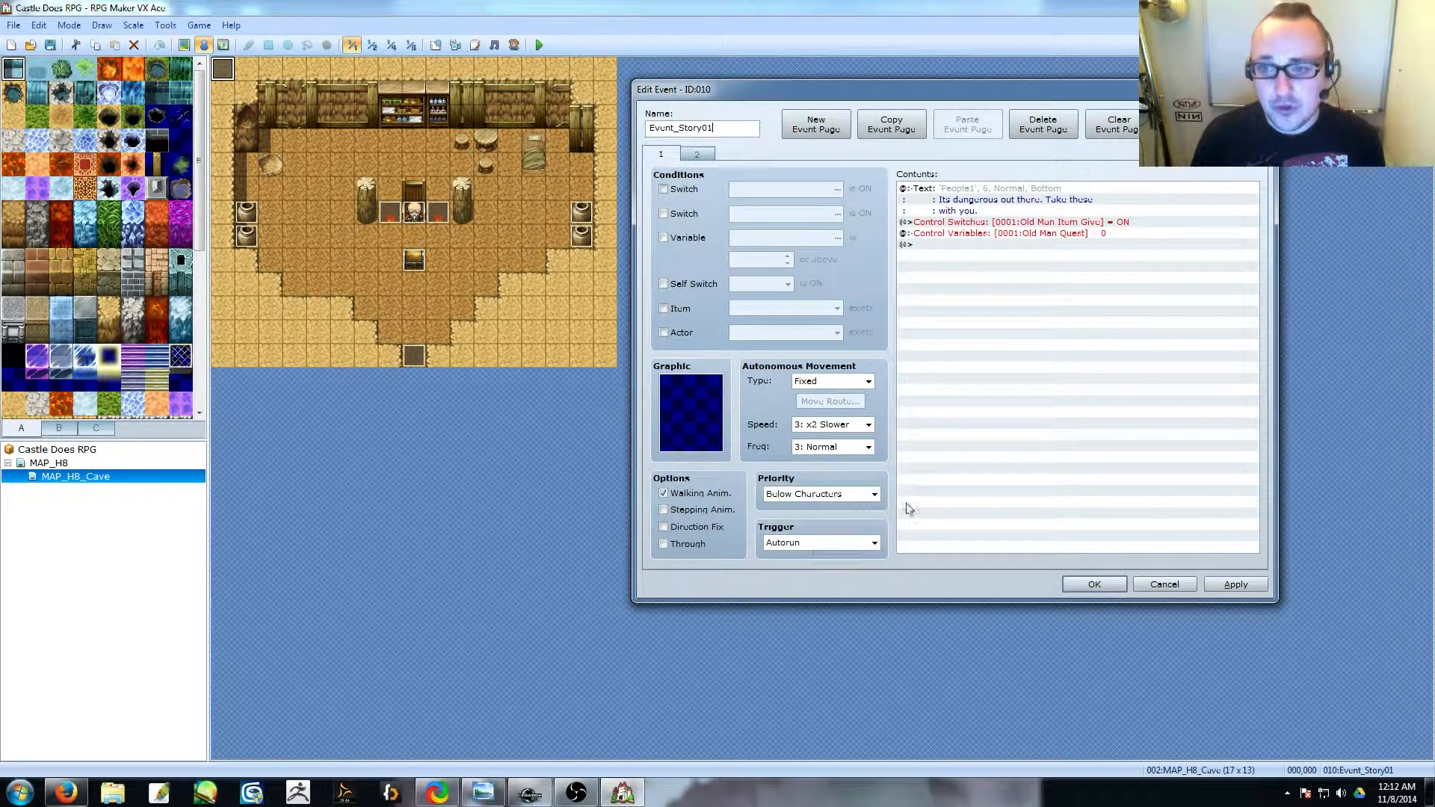
click(1003, 188)
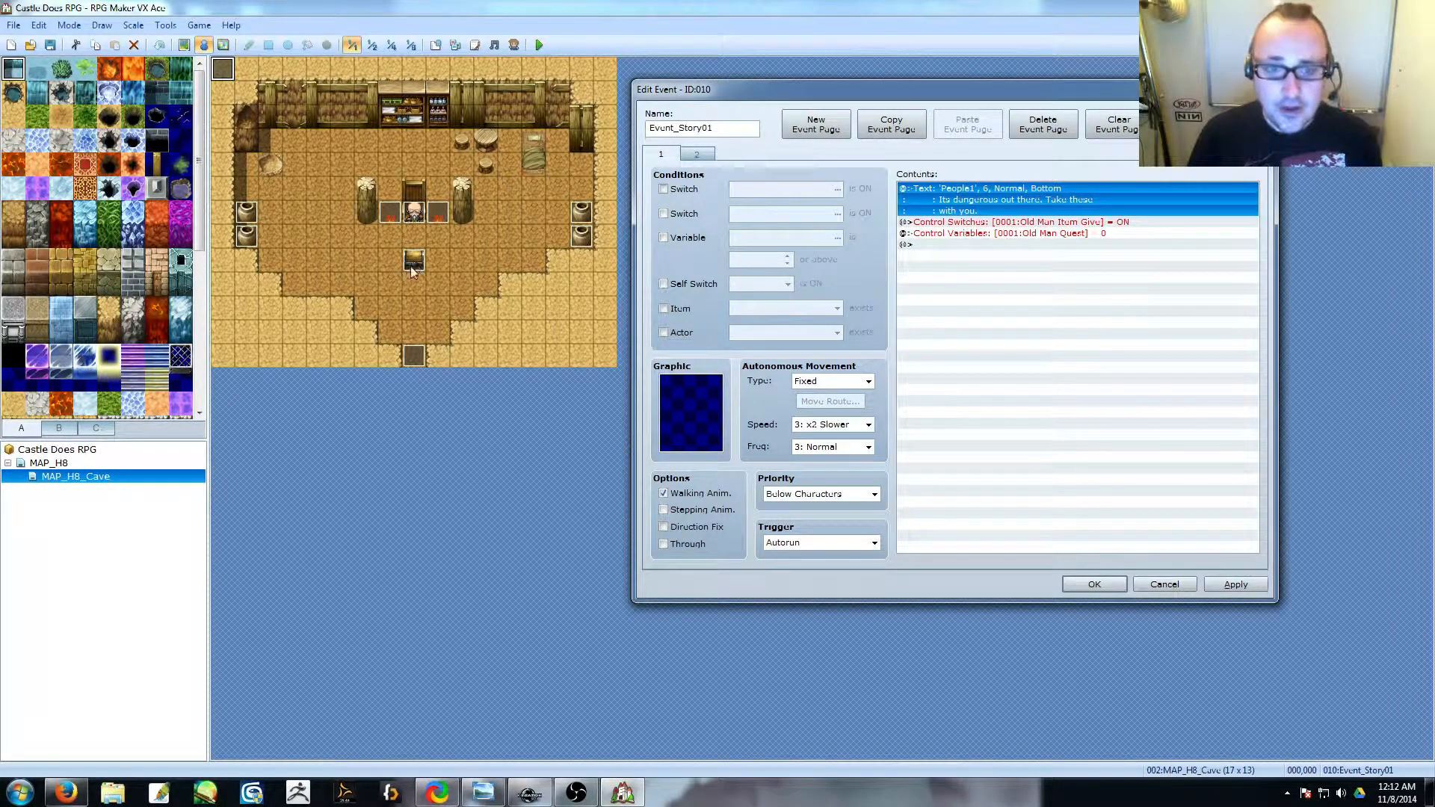
click(1057, 224)
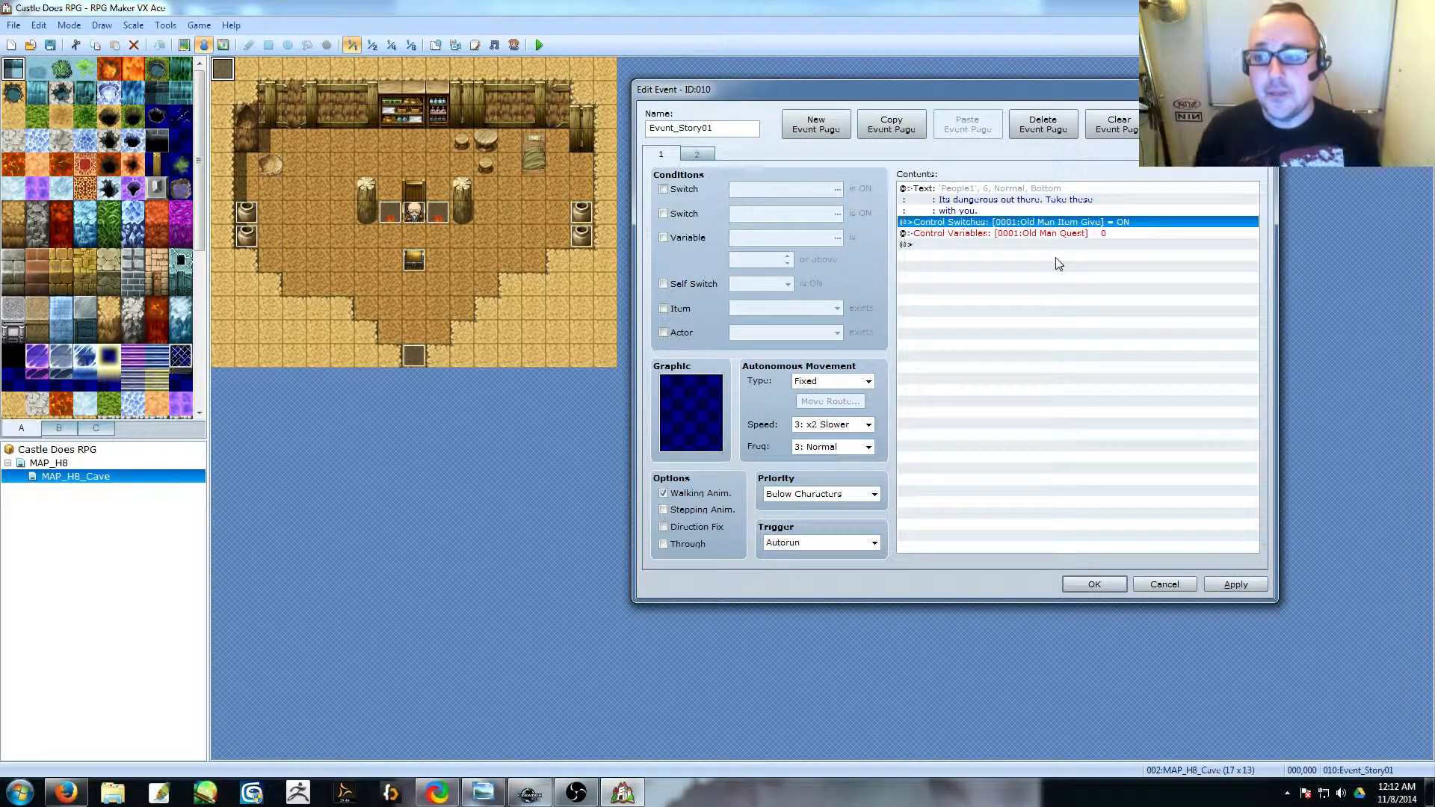
click(1061, 234)
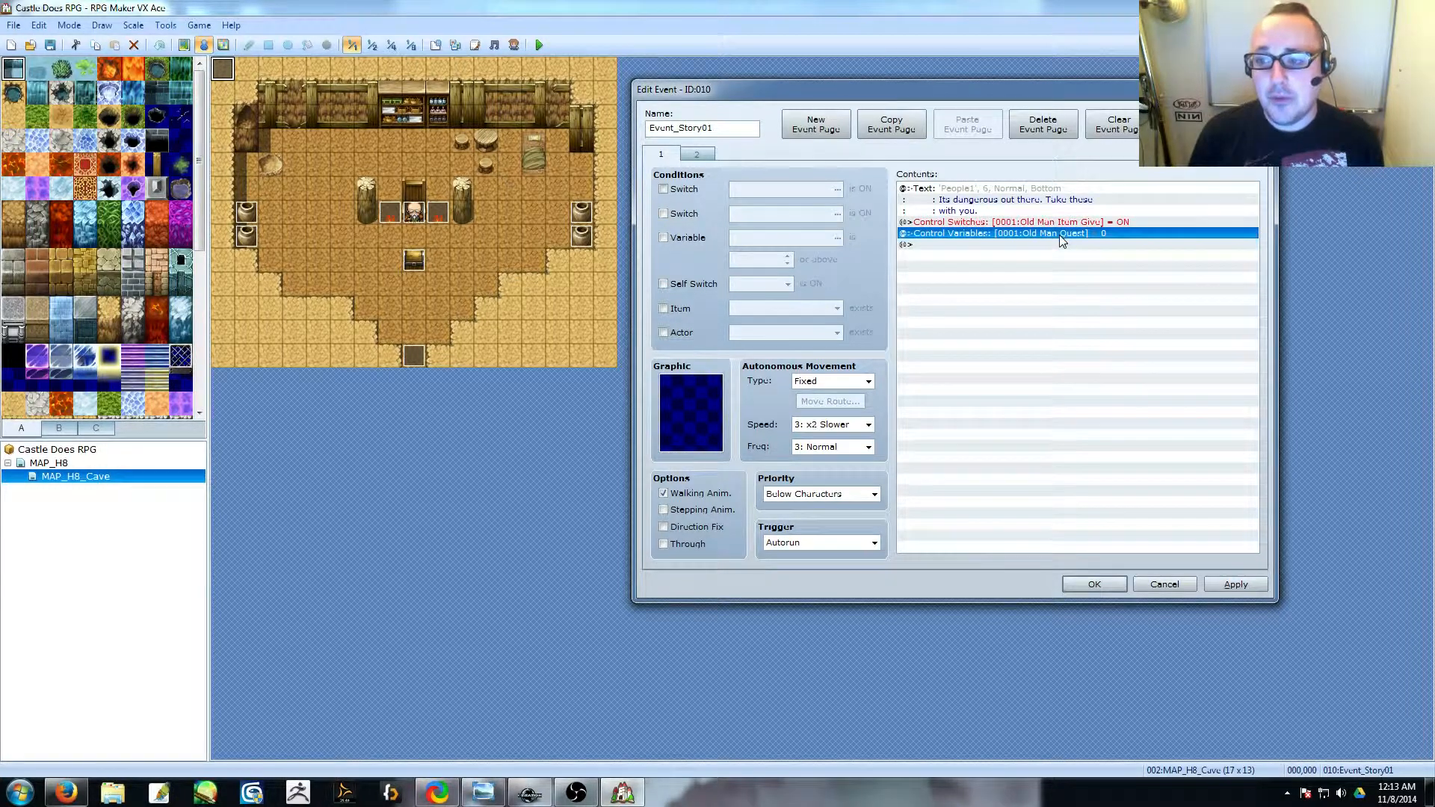
click(1062, 225)
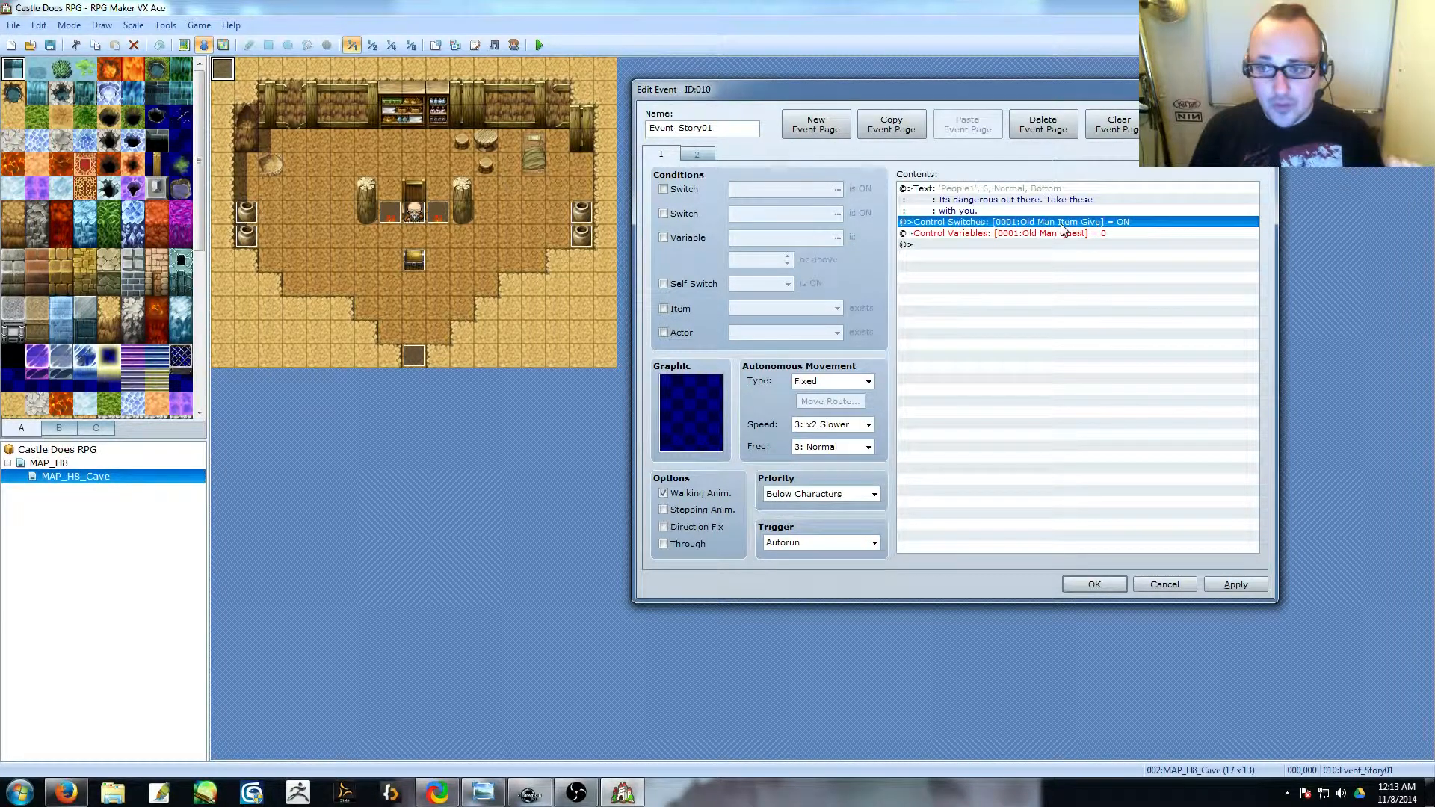
key(Insert)
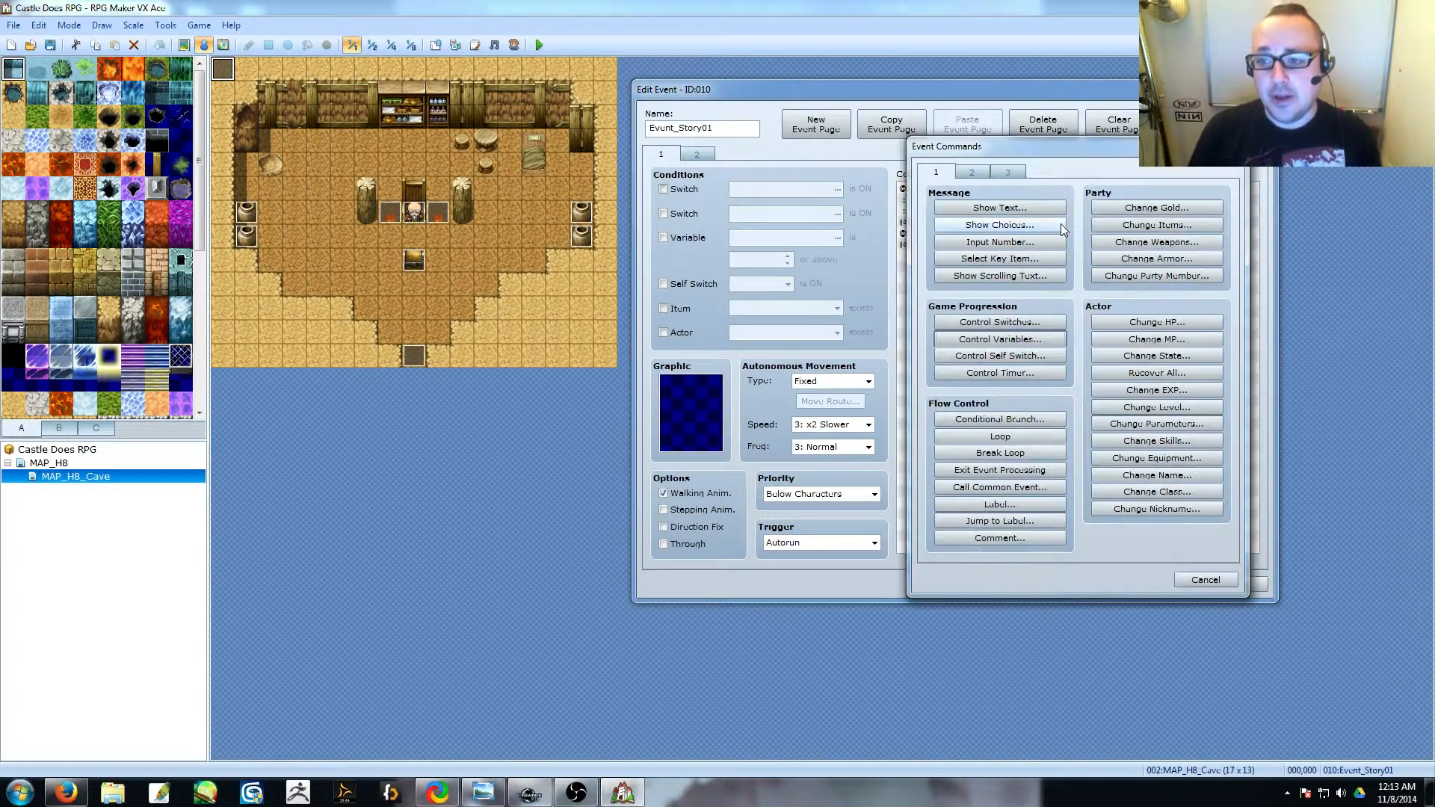
click(1196, 580)
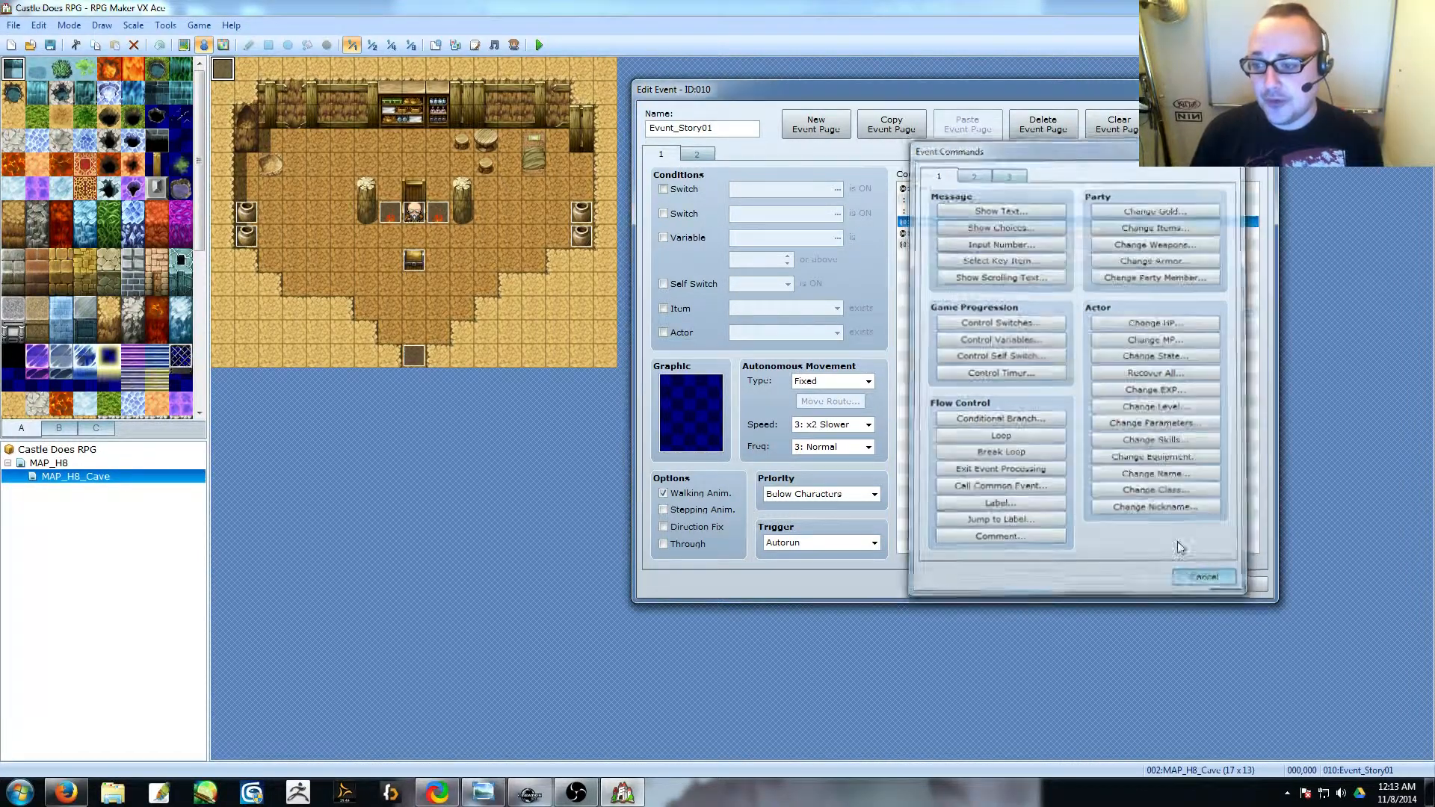
double_click(1056, 225)
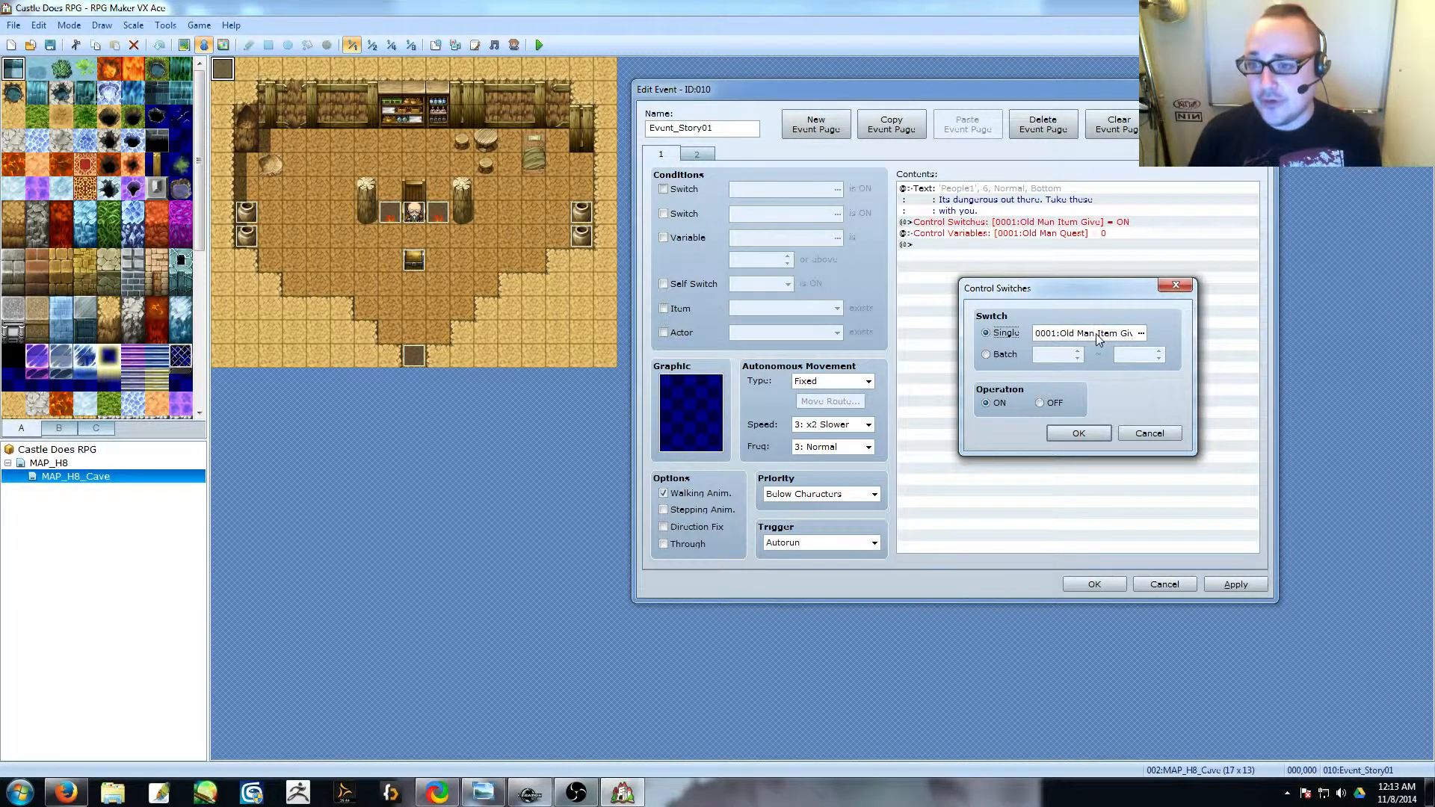
click(1147, 433)
- Add a conditional branch with an Else section at the end of the event, checking that switch 0001:Old Man Item Give is OFF
double_click(982, 247)
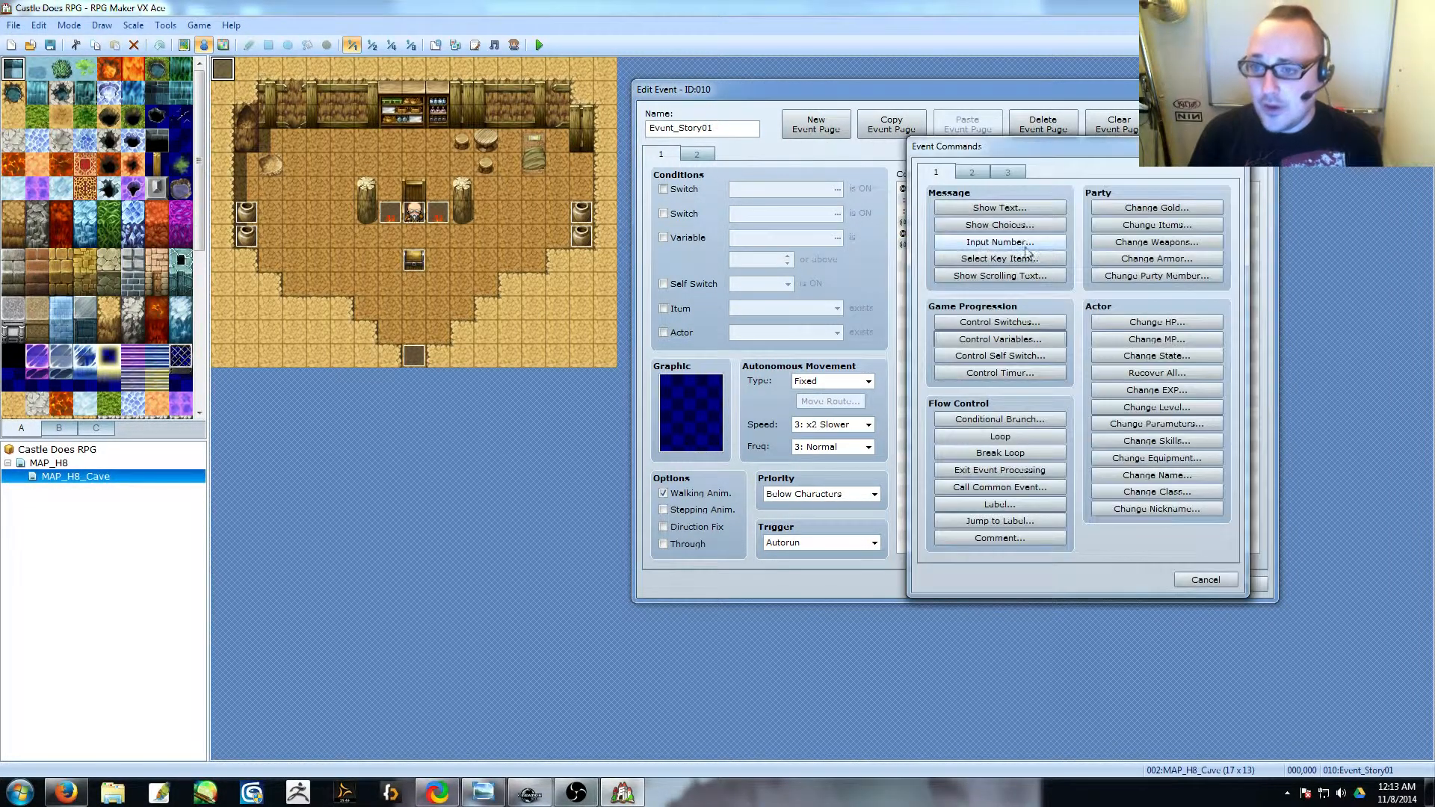
click(971, 172)
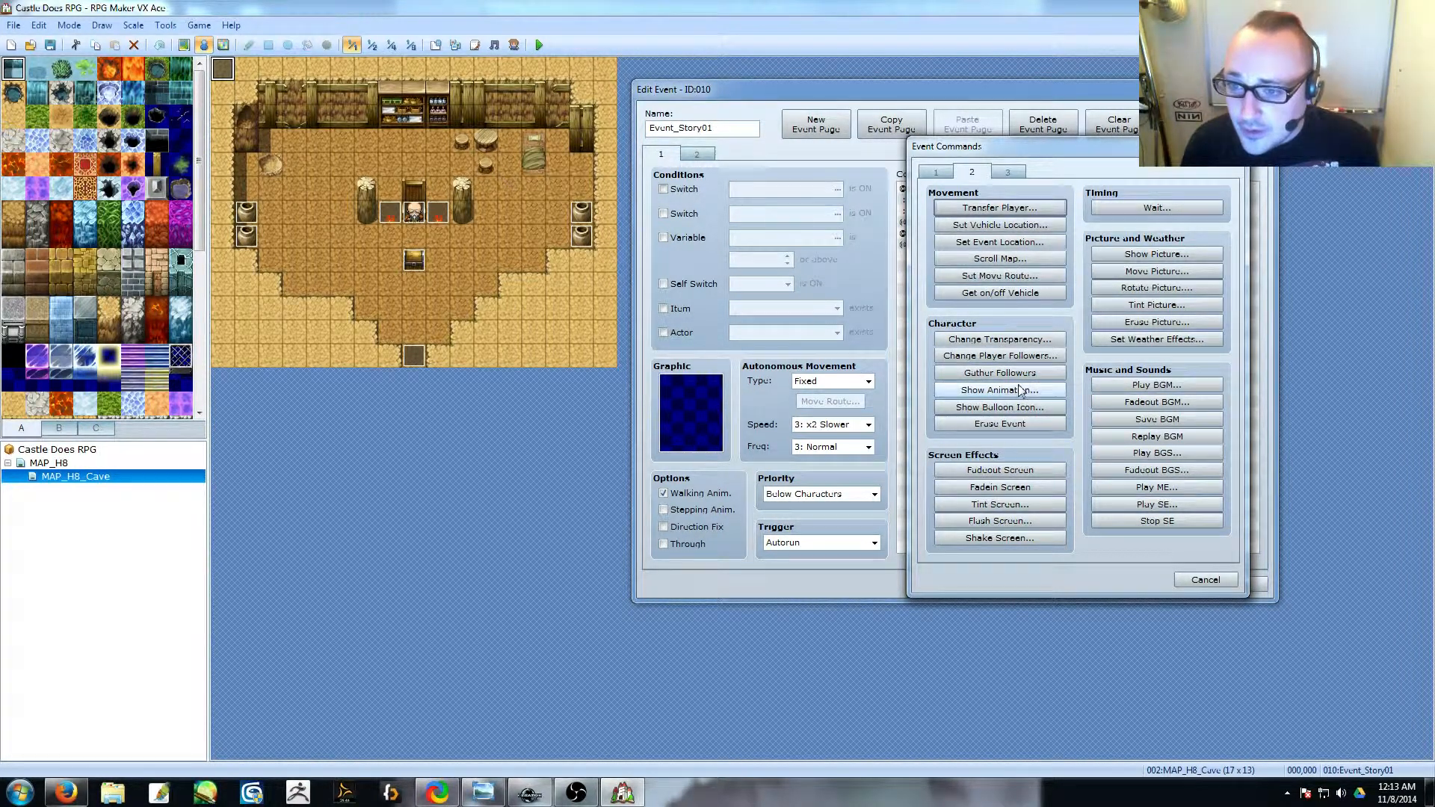
click(939, 172)
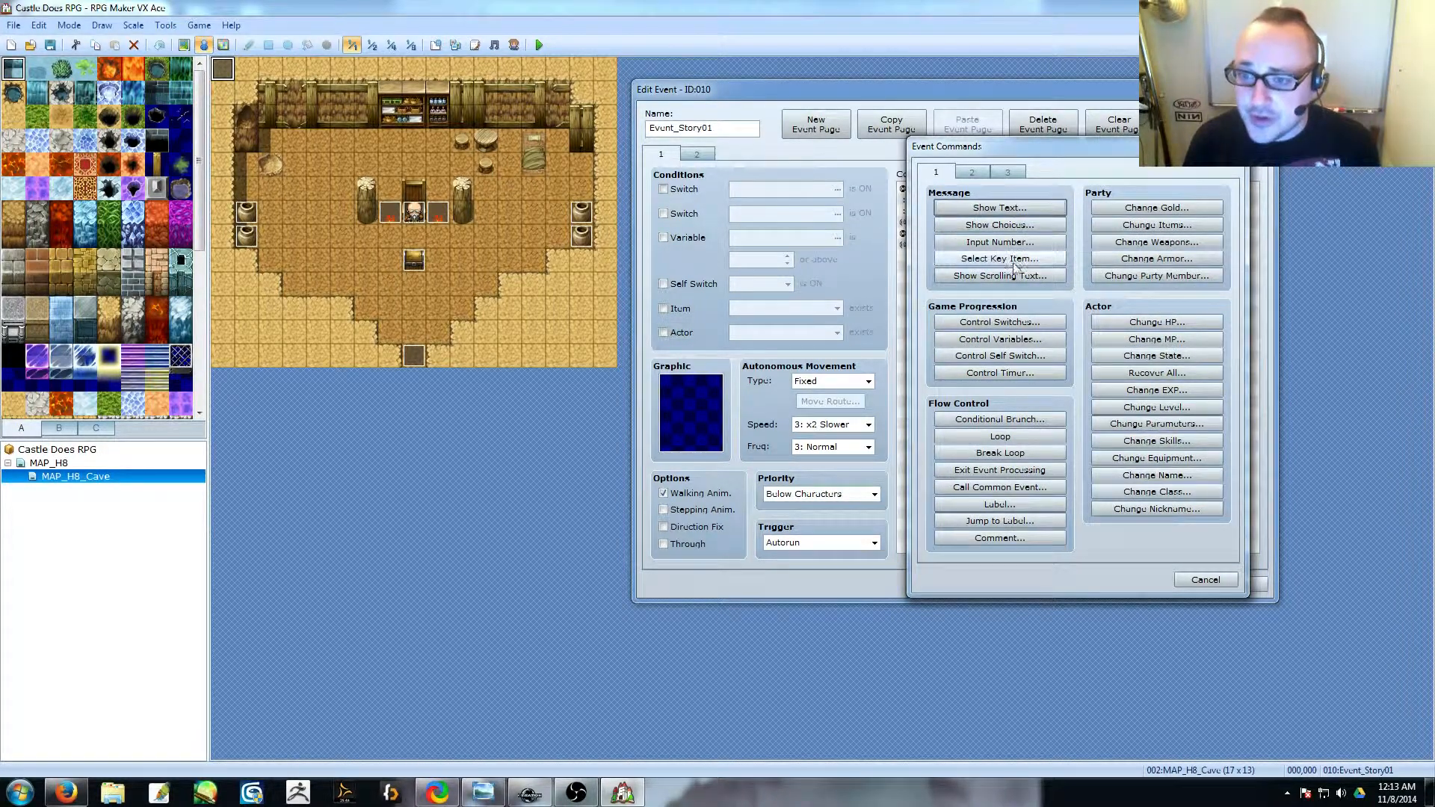
click(1000, 419)
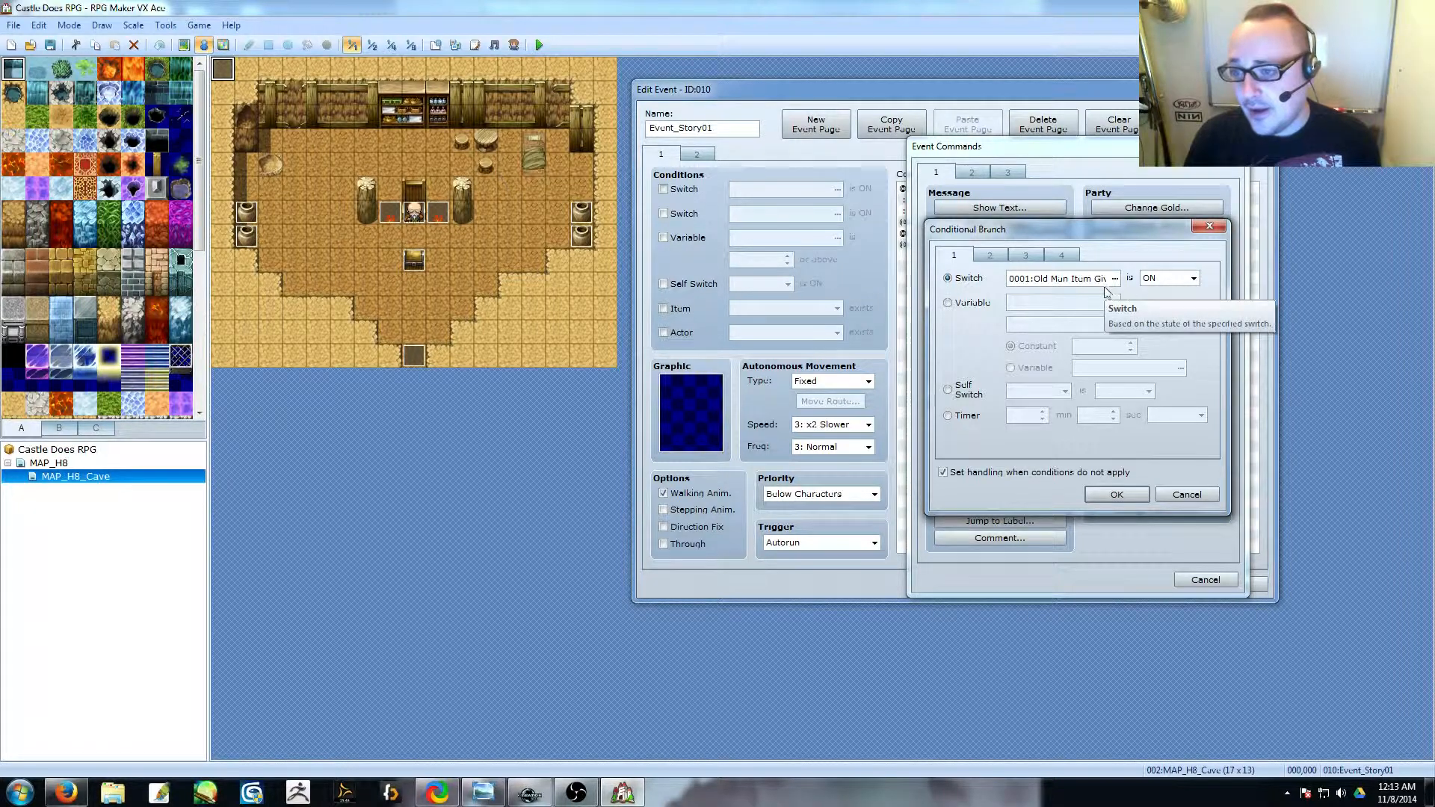
click(1188, 280)
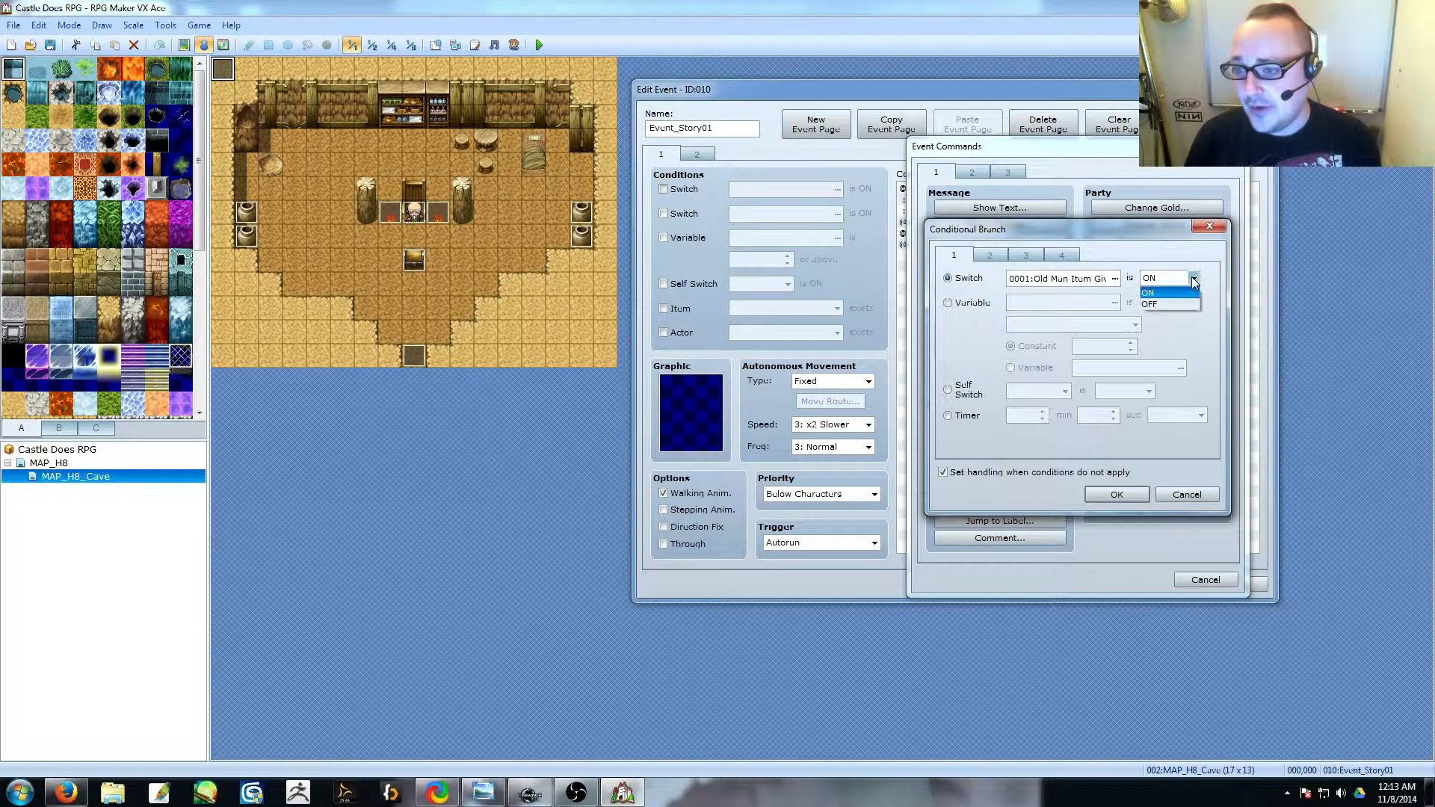
click(1158, 300)
click(1121, 493)
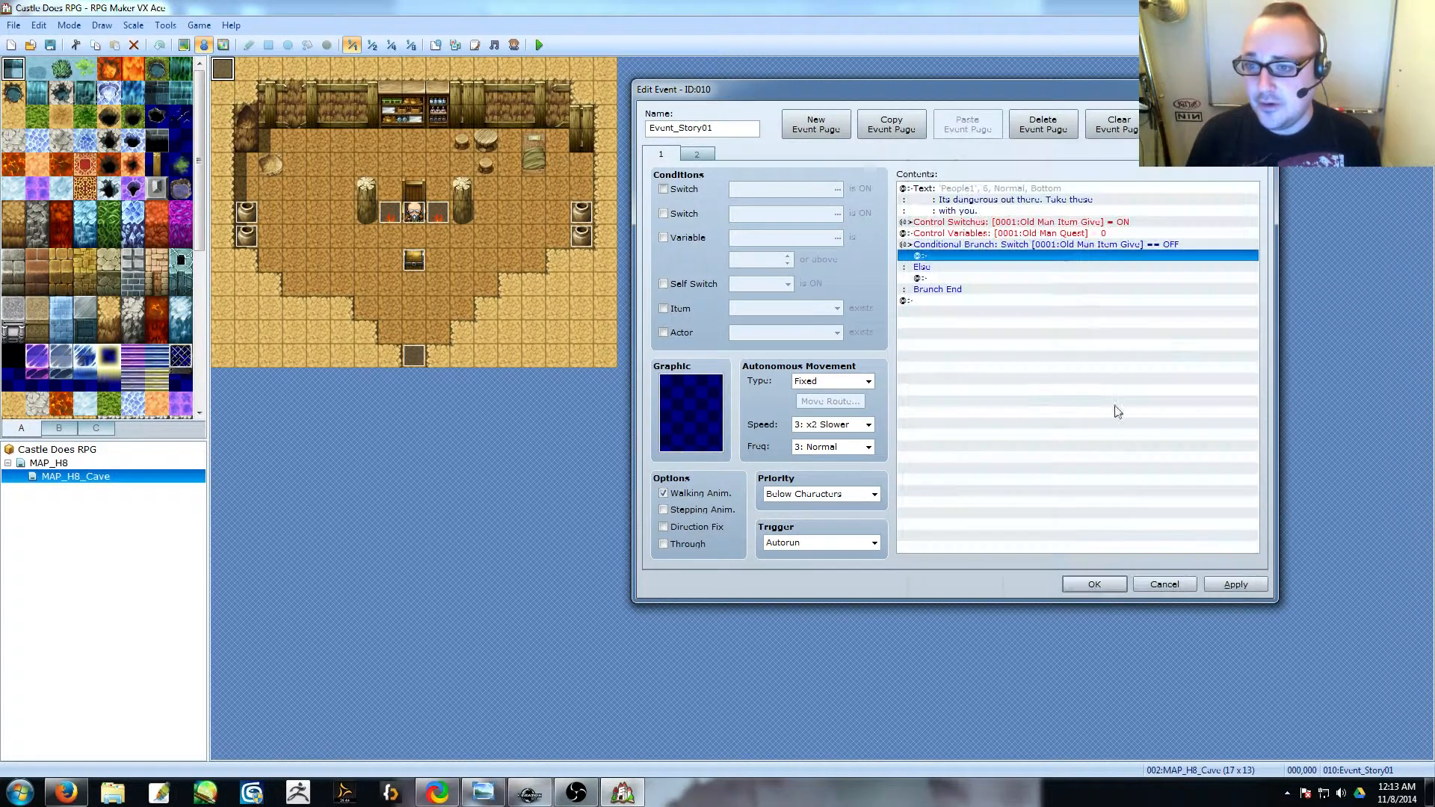
- Move the dialogue text and the Old Man Item Give switch command into the conditional branch, above Else
click(1020, 222)
drag(1012, 189, 1012, 228)
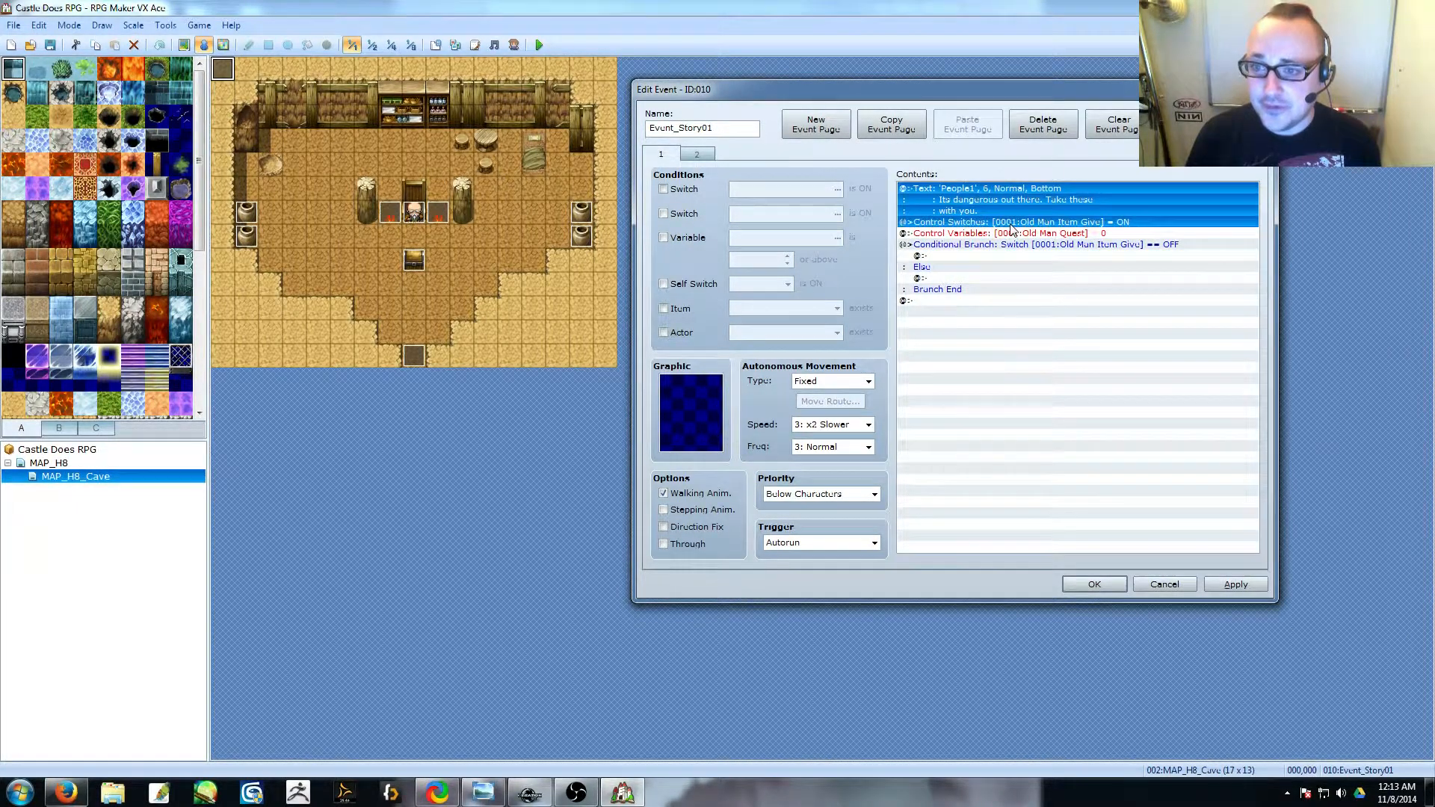
key(ctrl+x)
click(967, 210)
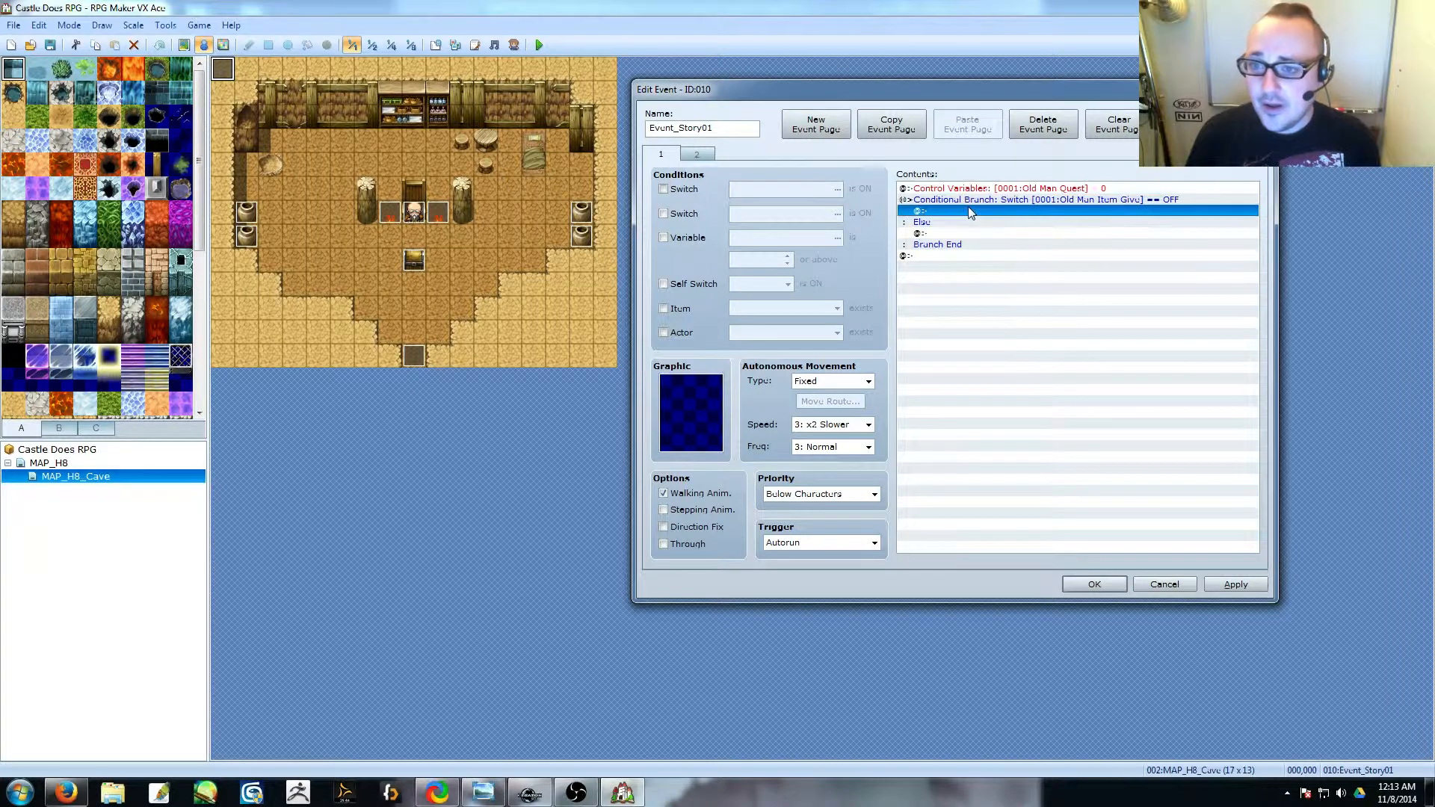
key(ctrl+v)
- Go through the conditional branch, checking its dialogue text, switch command and empty Else section
drag(1079, 262, 1081, 213)
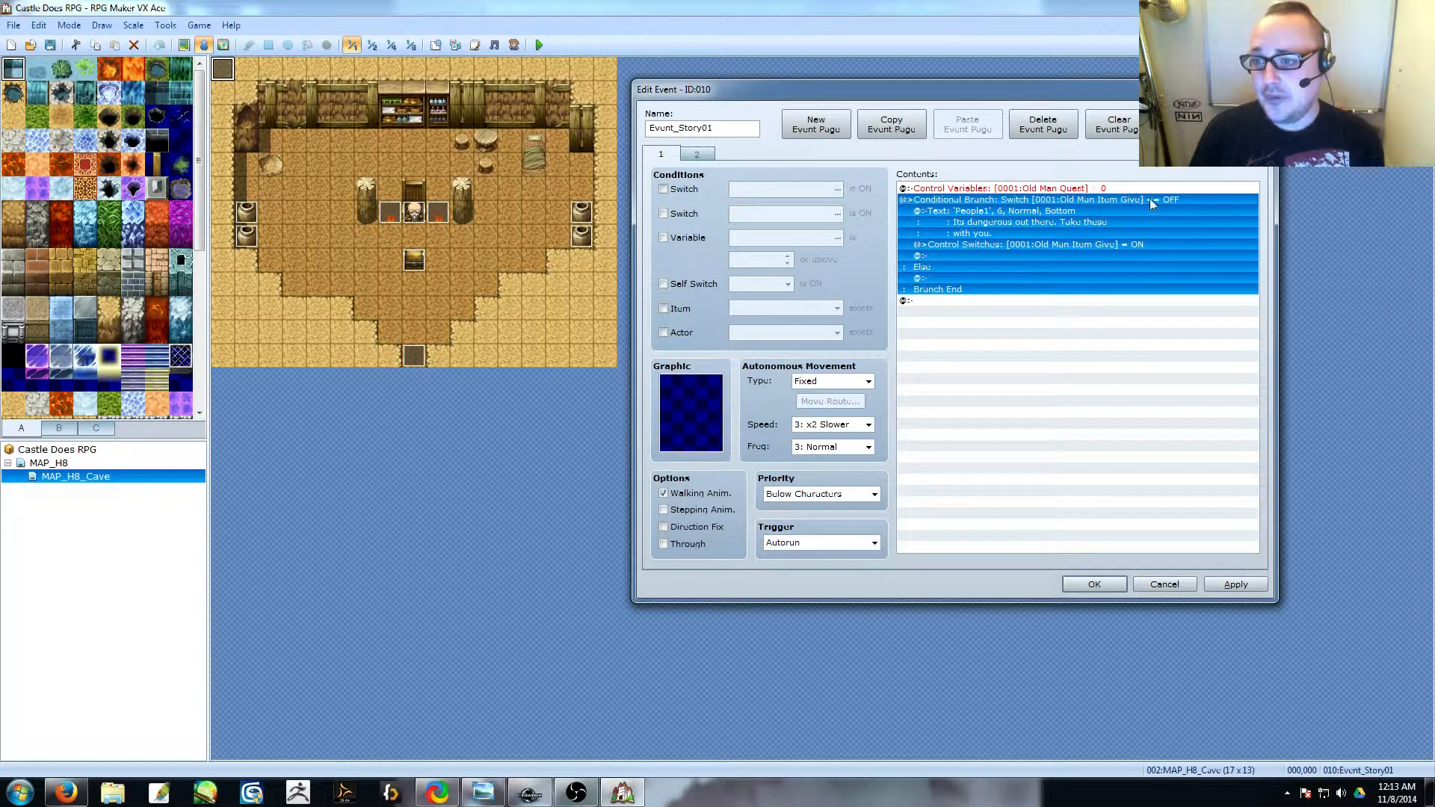
click(1112, 245)
click(1021, 211)
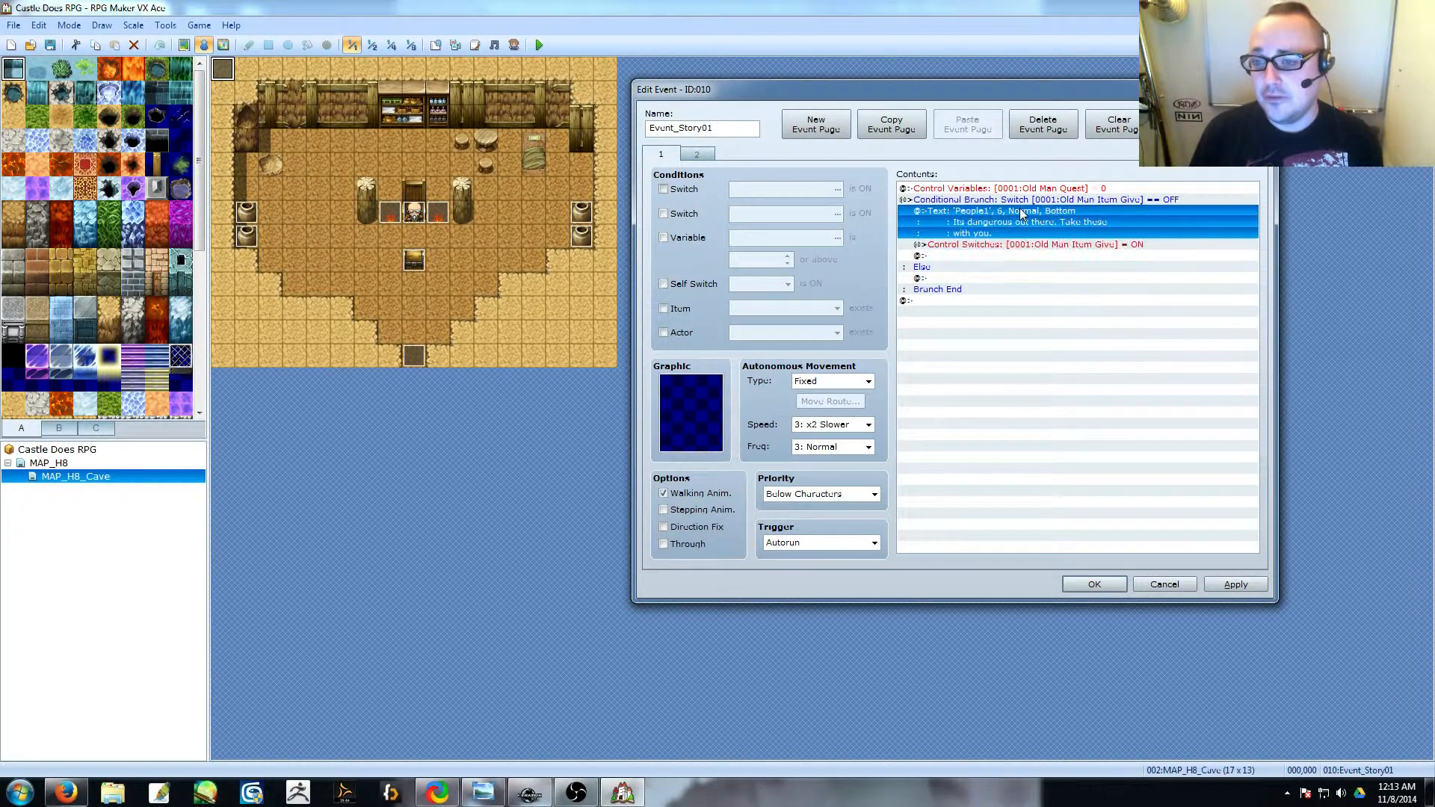
click(1030, 246)
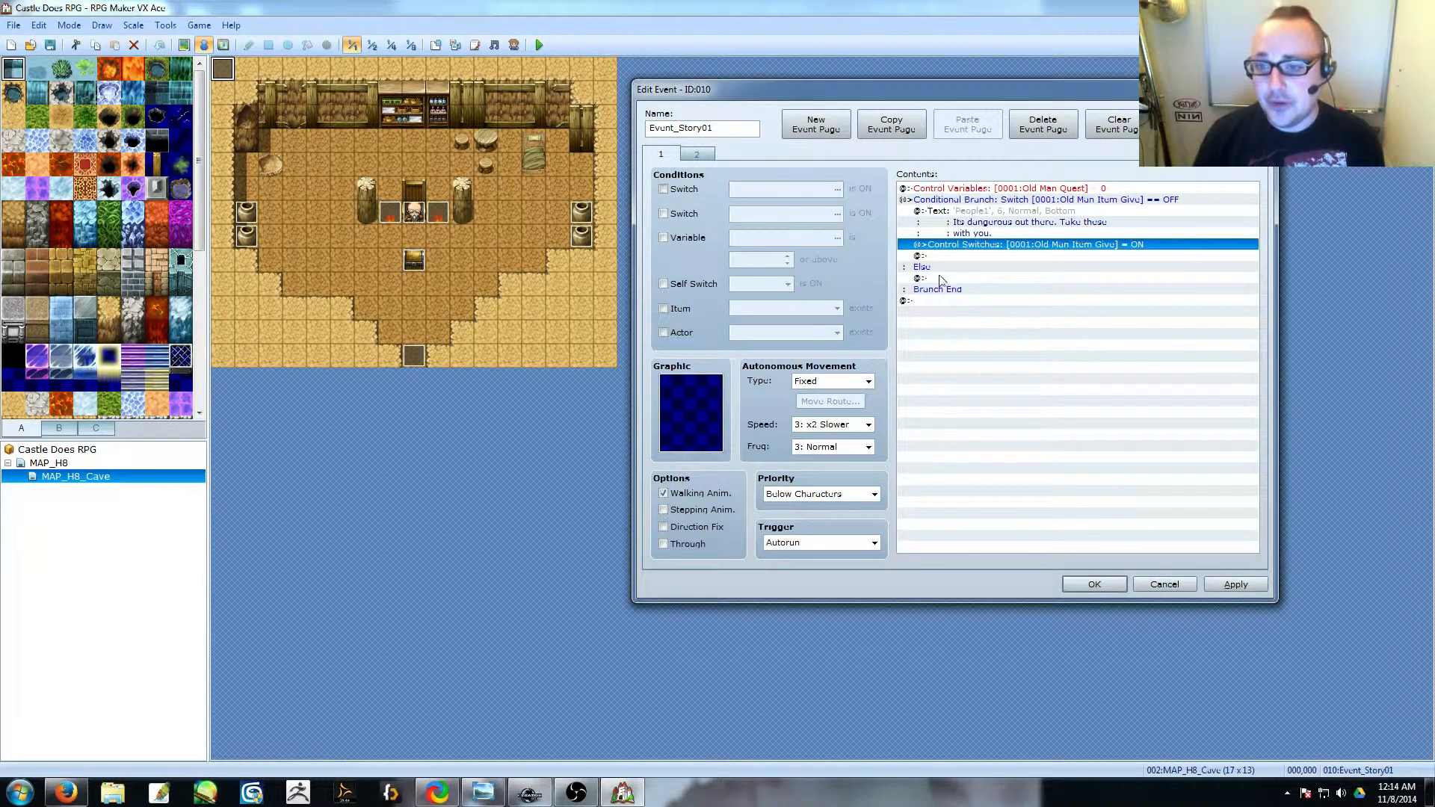
click(1222, 279)
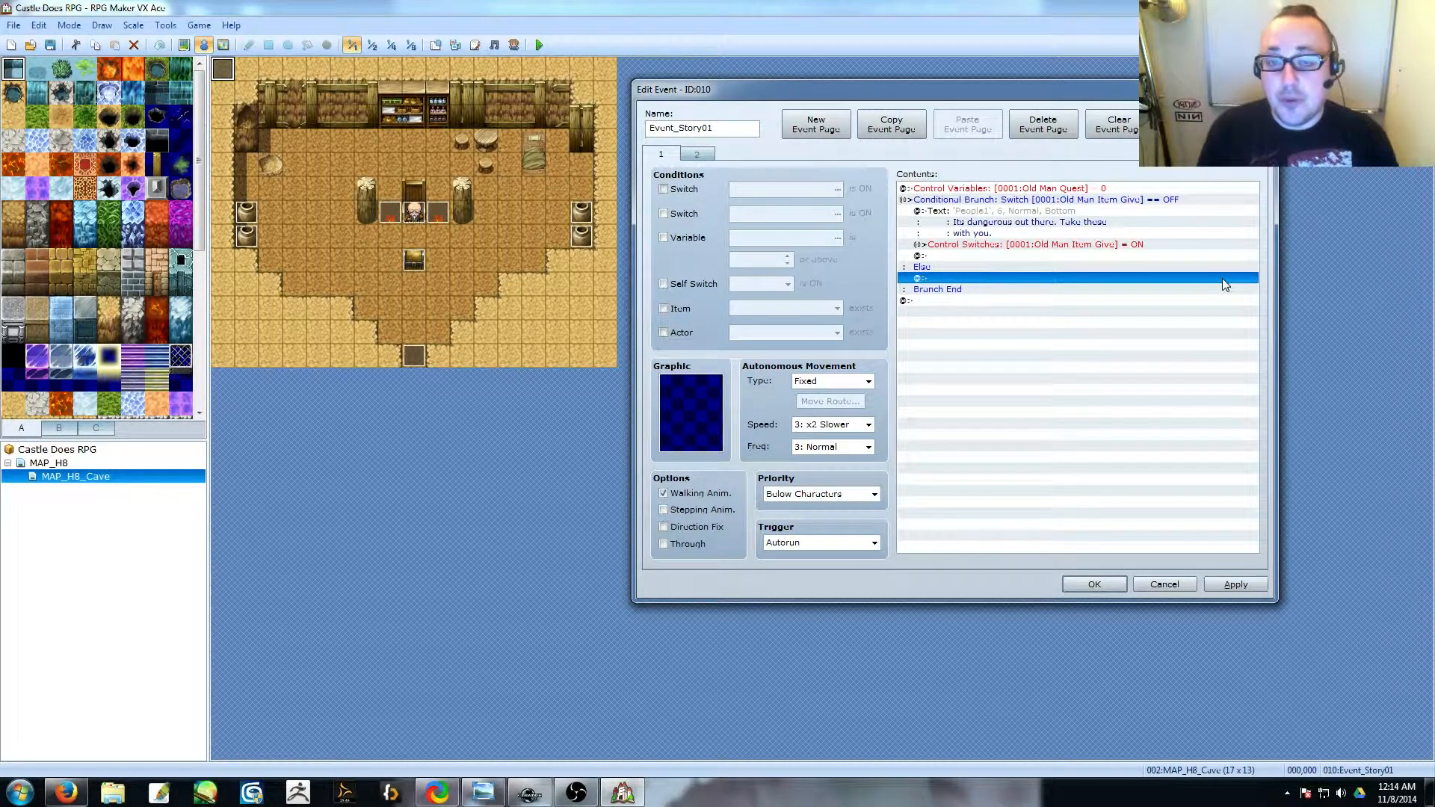
- Switch to the Creation Kit, close the open quest window and look over the wilderness scene
click(535, 795)
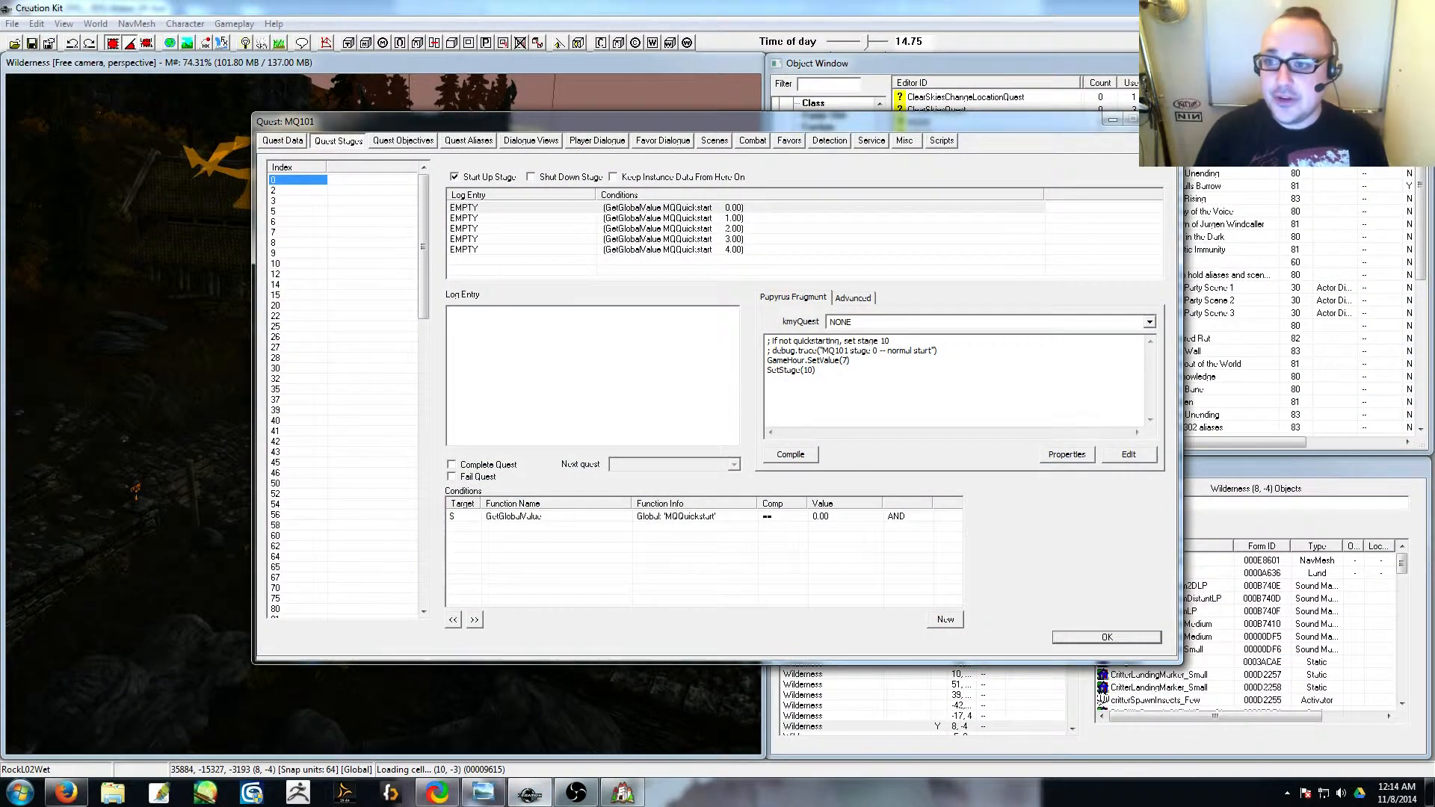
click(1160, 119)
mouse_move(503, 416)
middle_down()
mouse_move(483, 401)
mouse_move(505, 399)
middle_up()
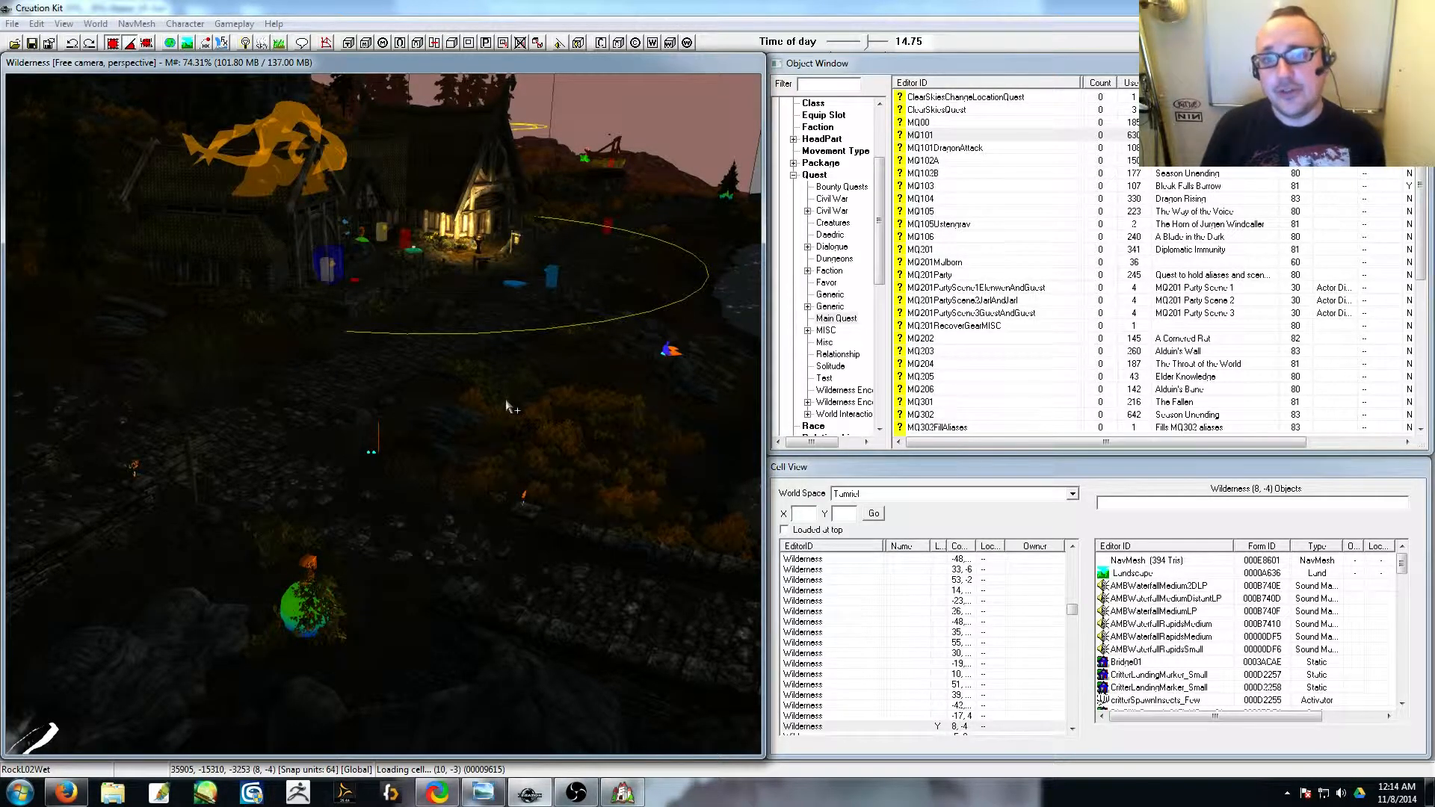
middle_drag(503, 408, 526, 432)
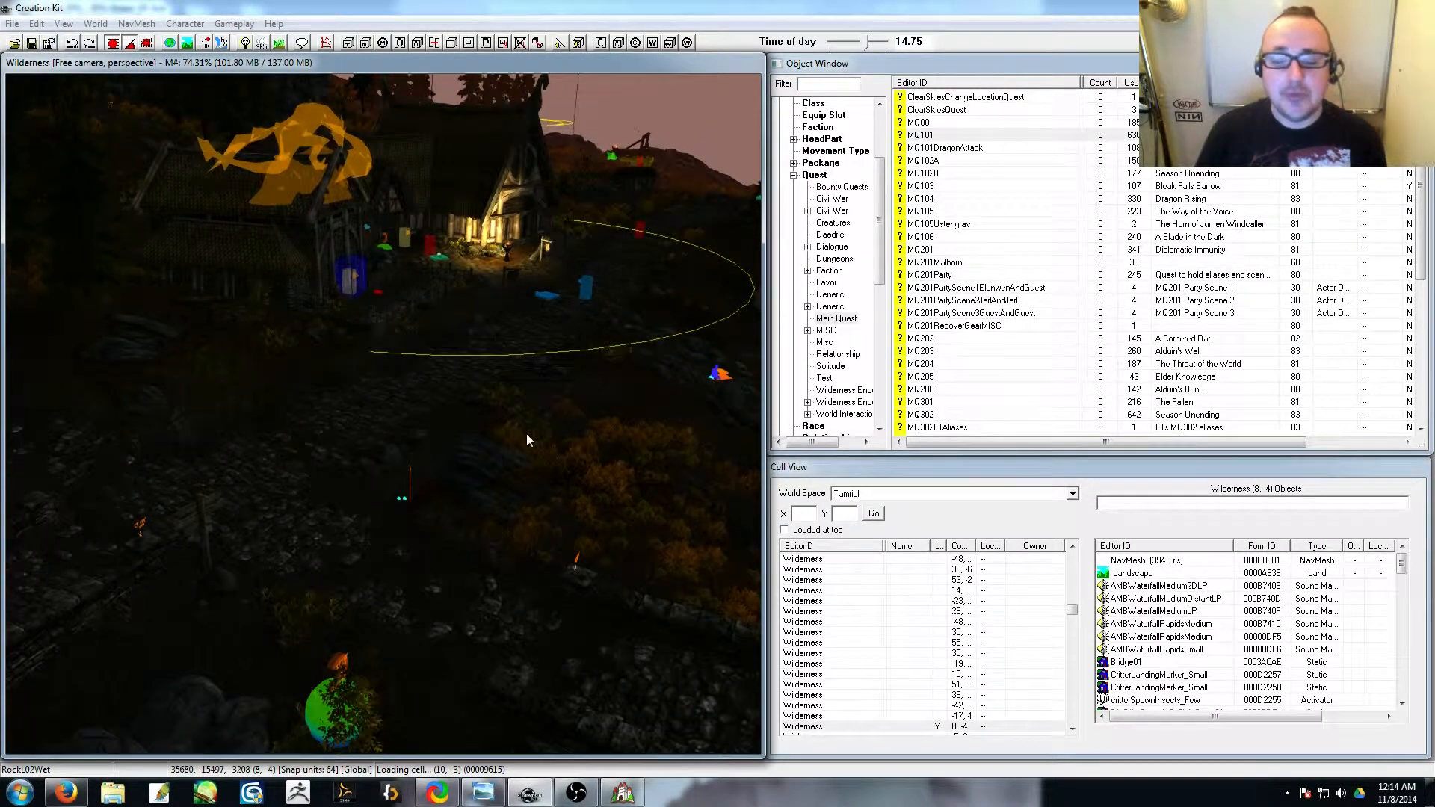
- Open quest MQ101 and examine its quest data and the conditions and scripts of stages 0, 2, 3, 5 and 6
double_click(941, 139)
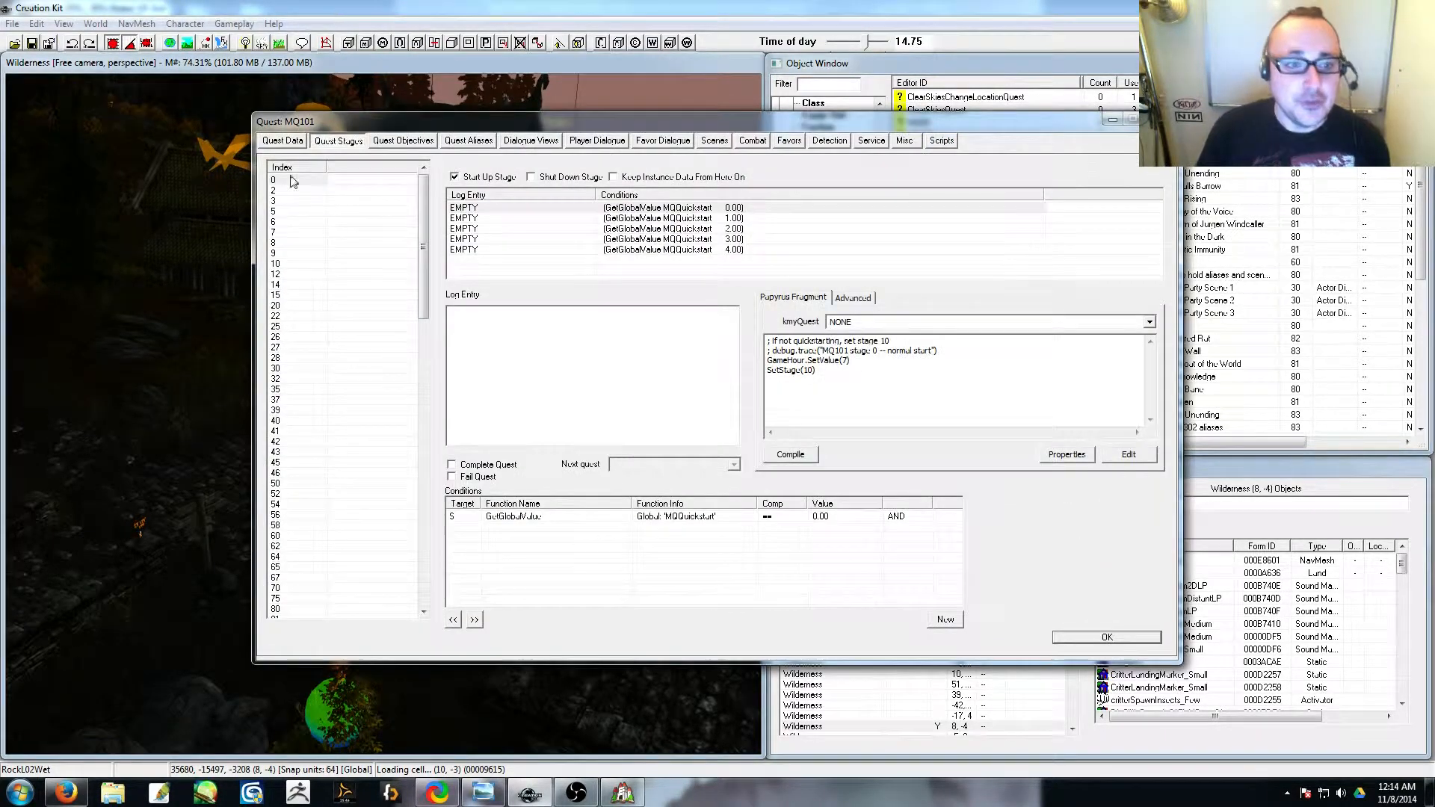
click(293, 182)
click(291, 192)
click(291, 201)
click(291, 212)
click(292, 223)
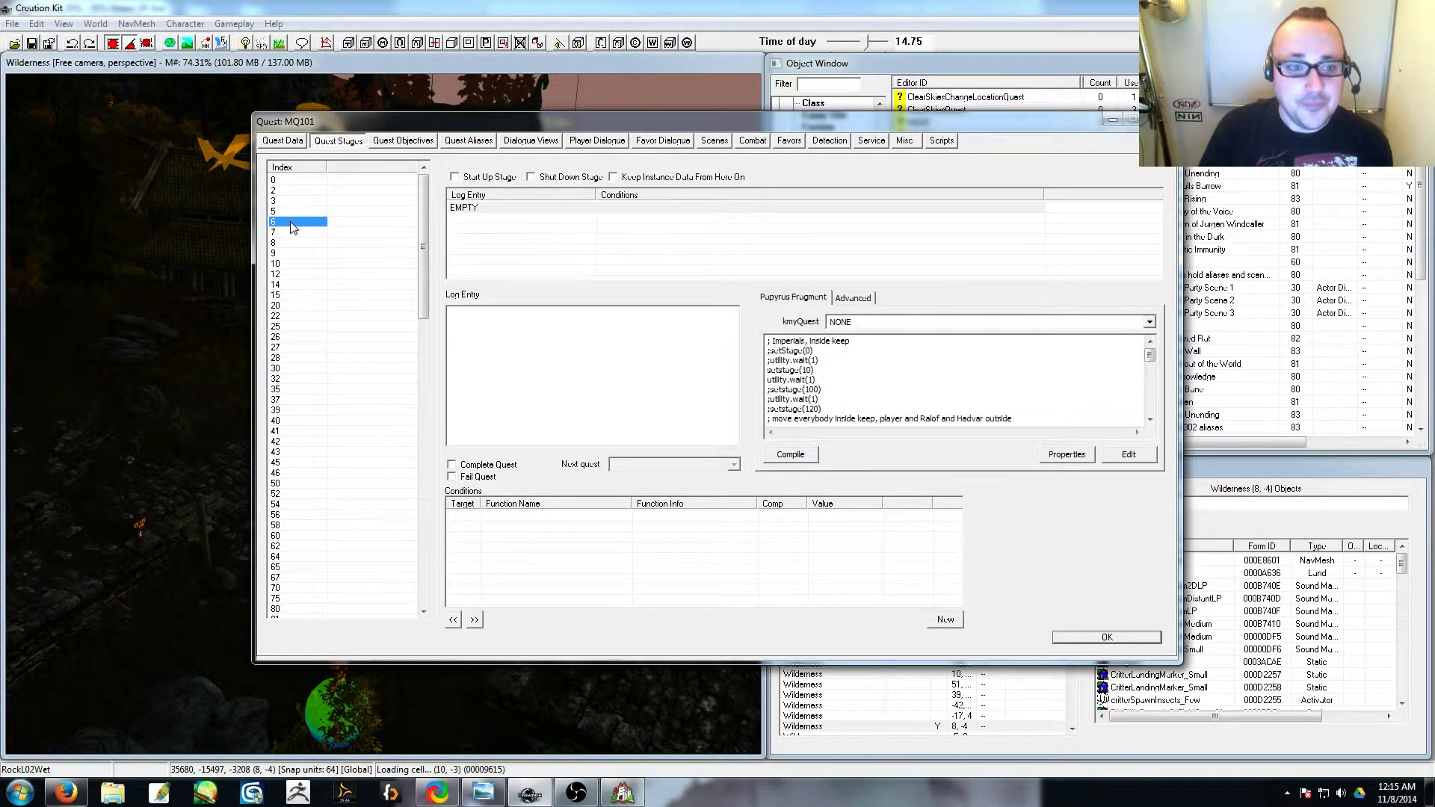
click(293, 182)
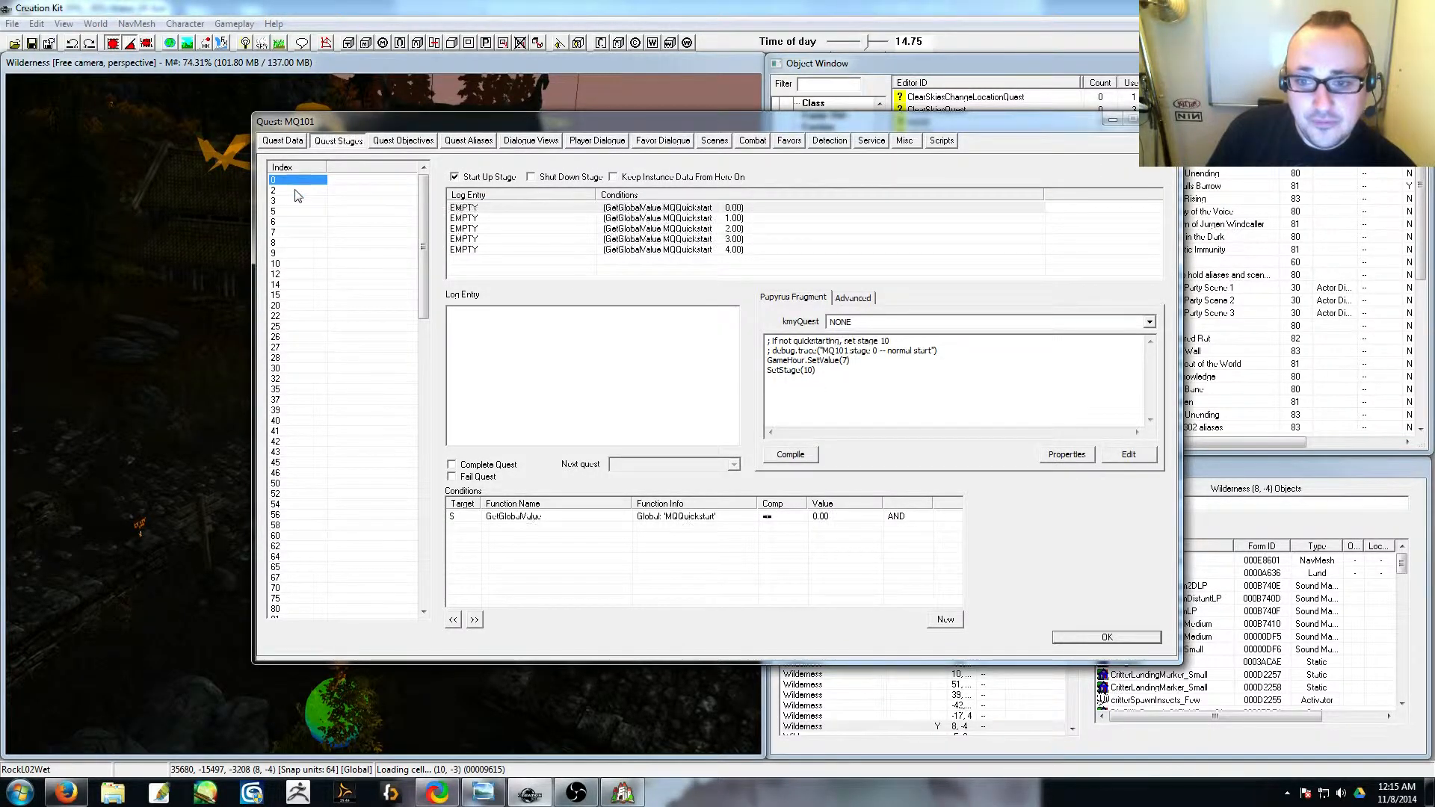
click(296, 193)
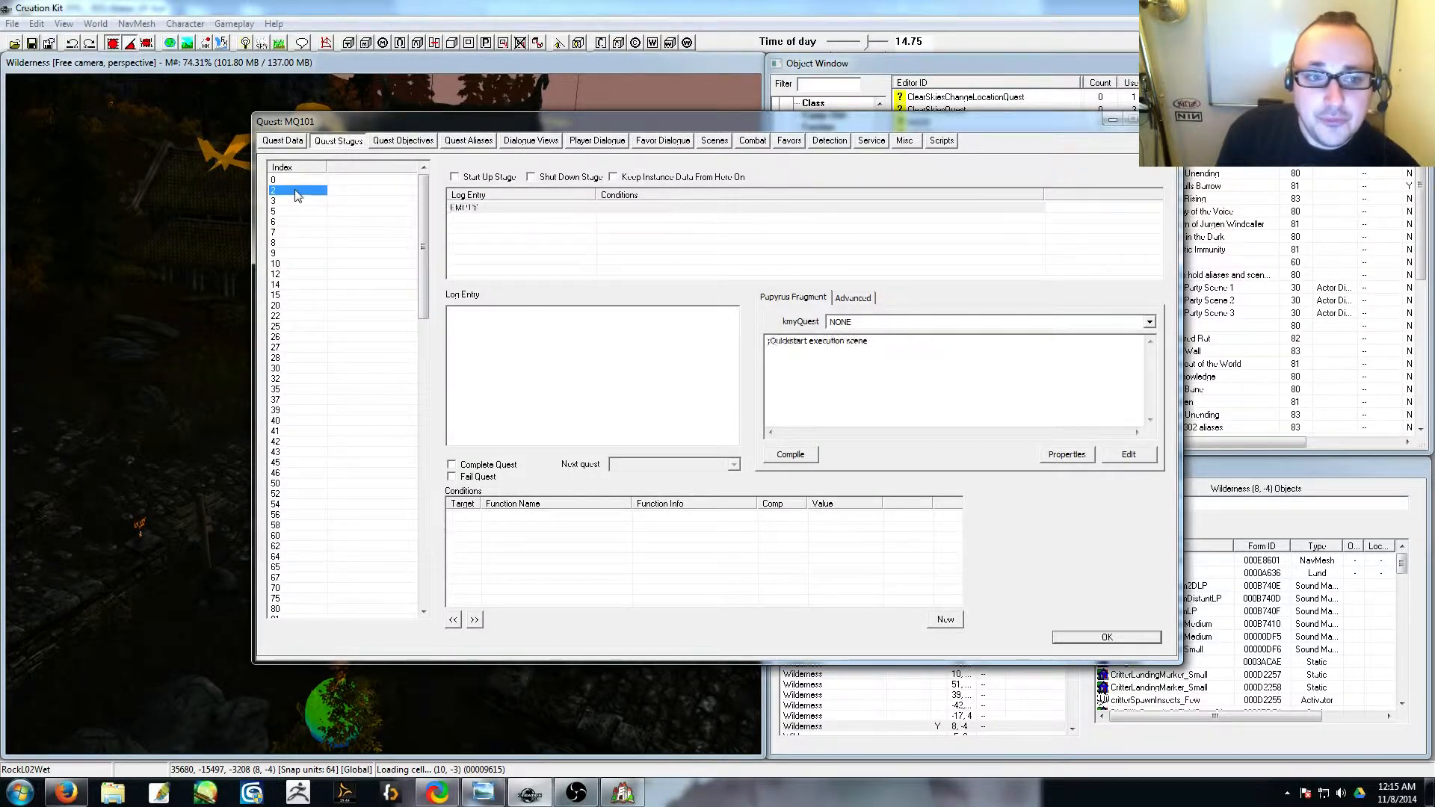
key(Up)
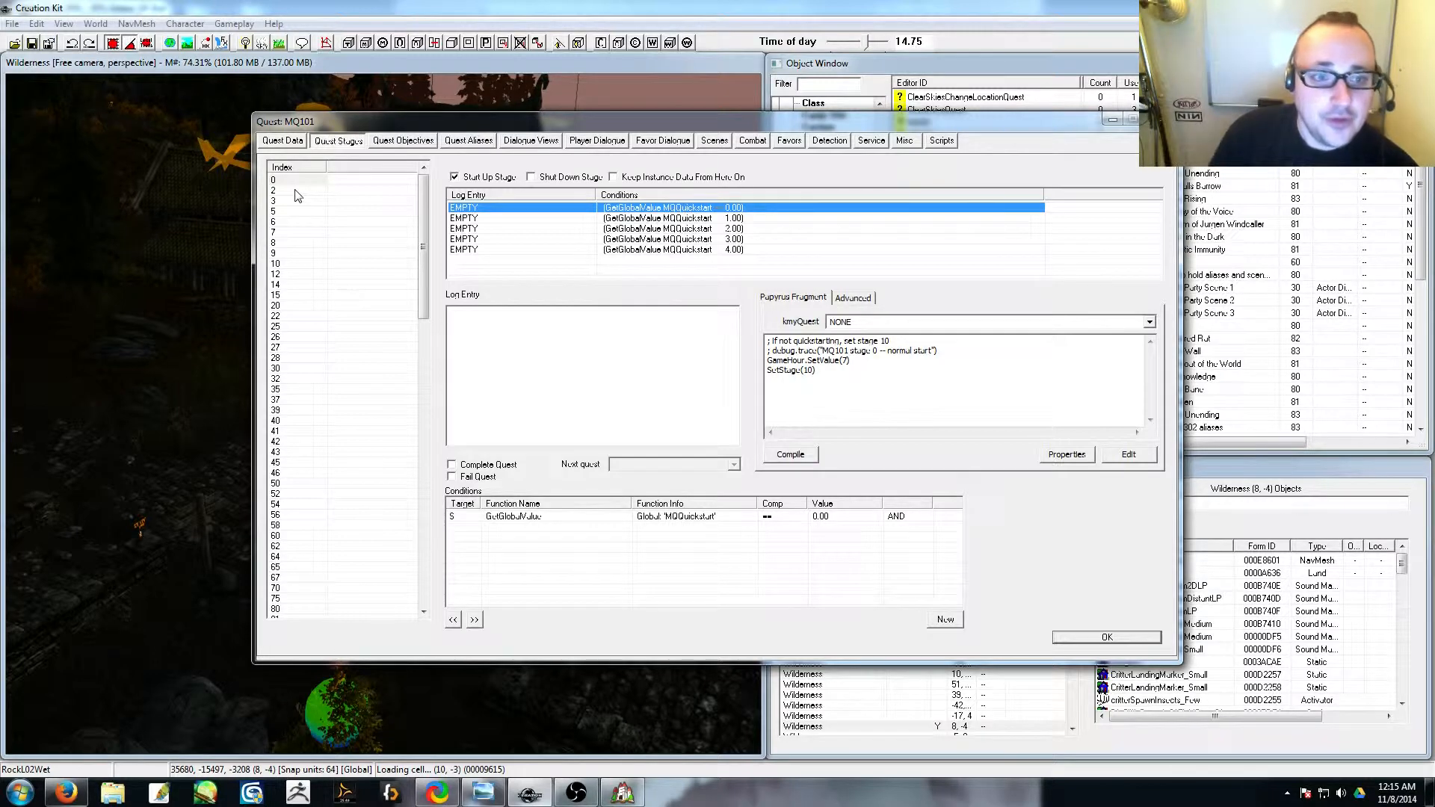
click(291, 142)
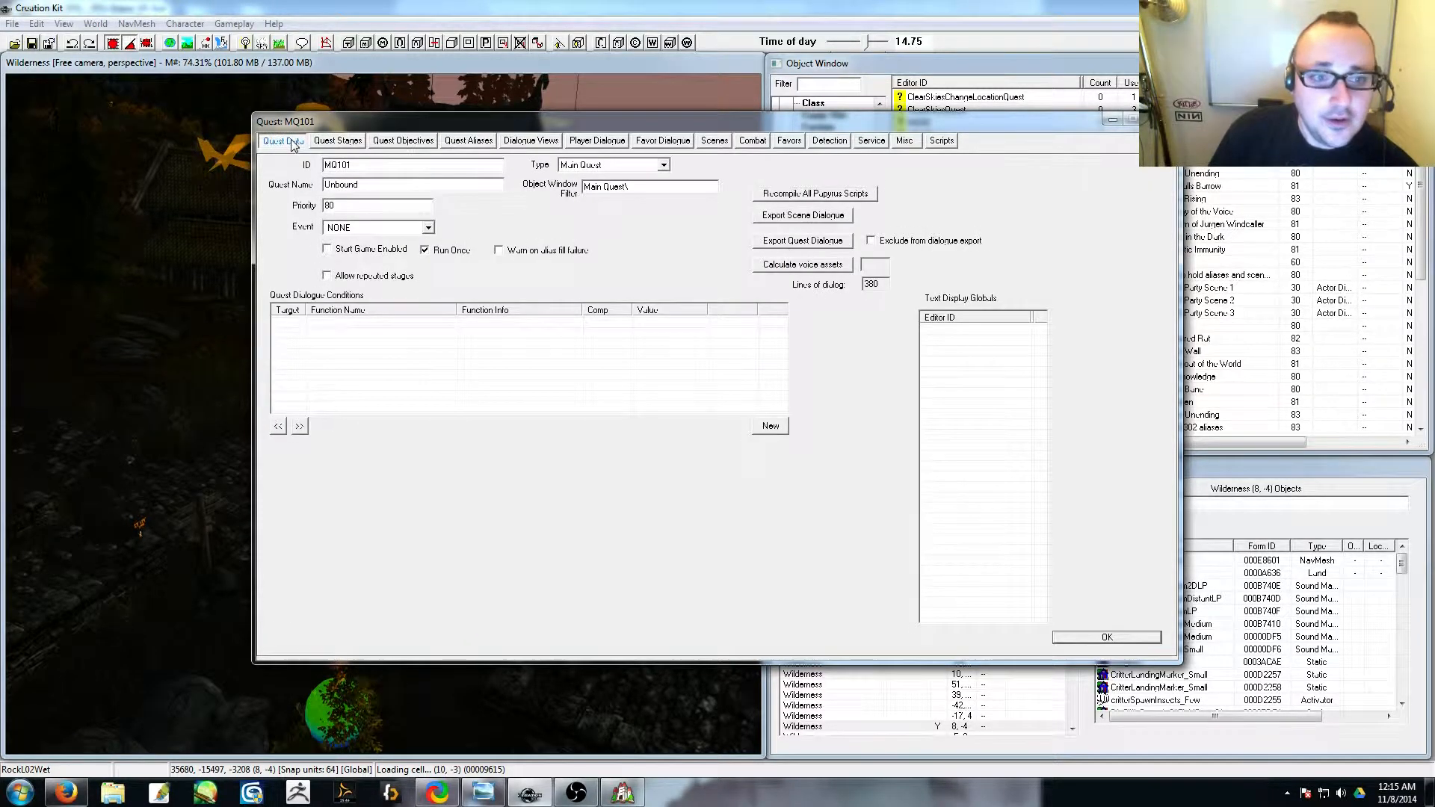
click(334, 142)
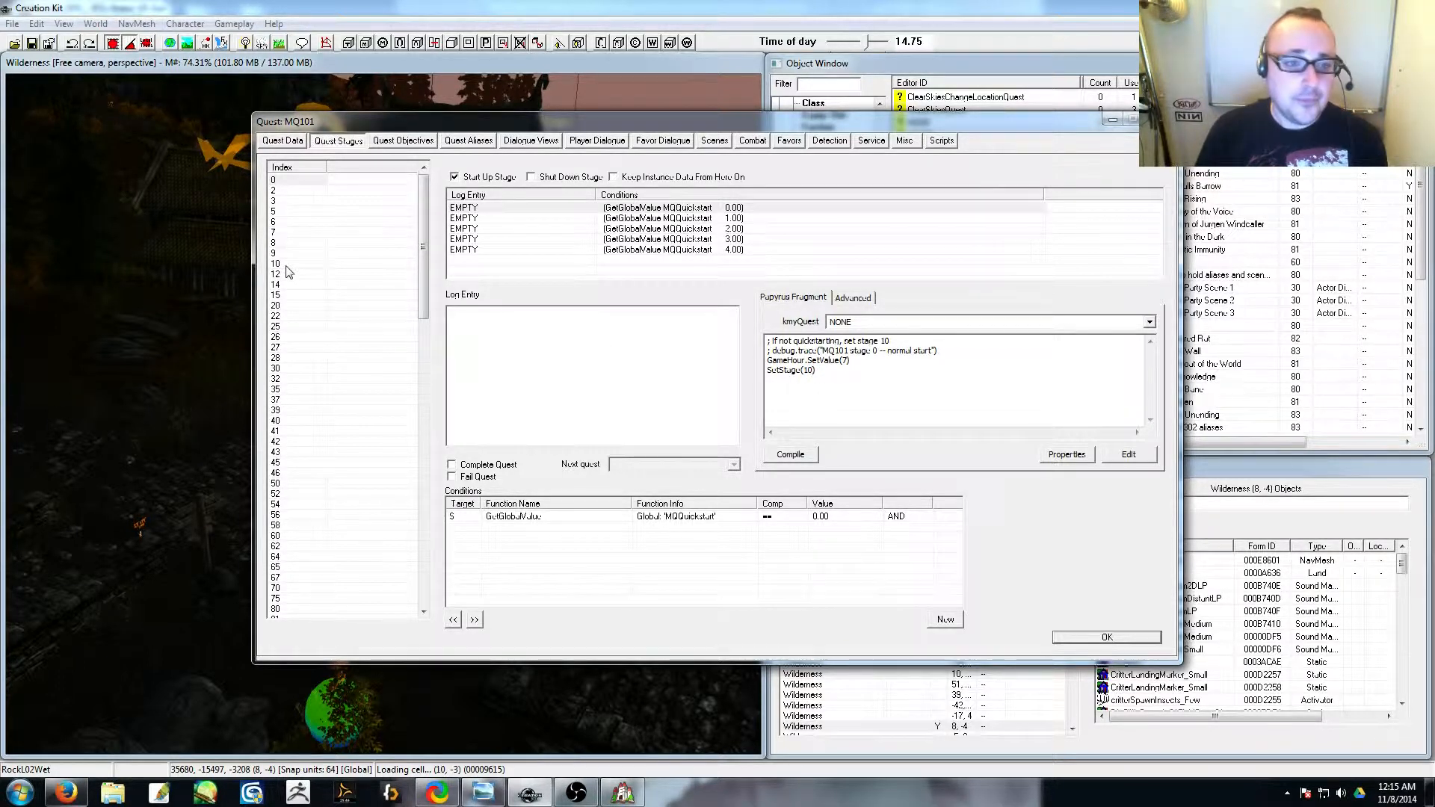
click(291, 182)
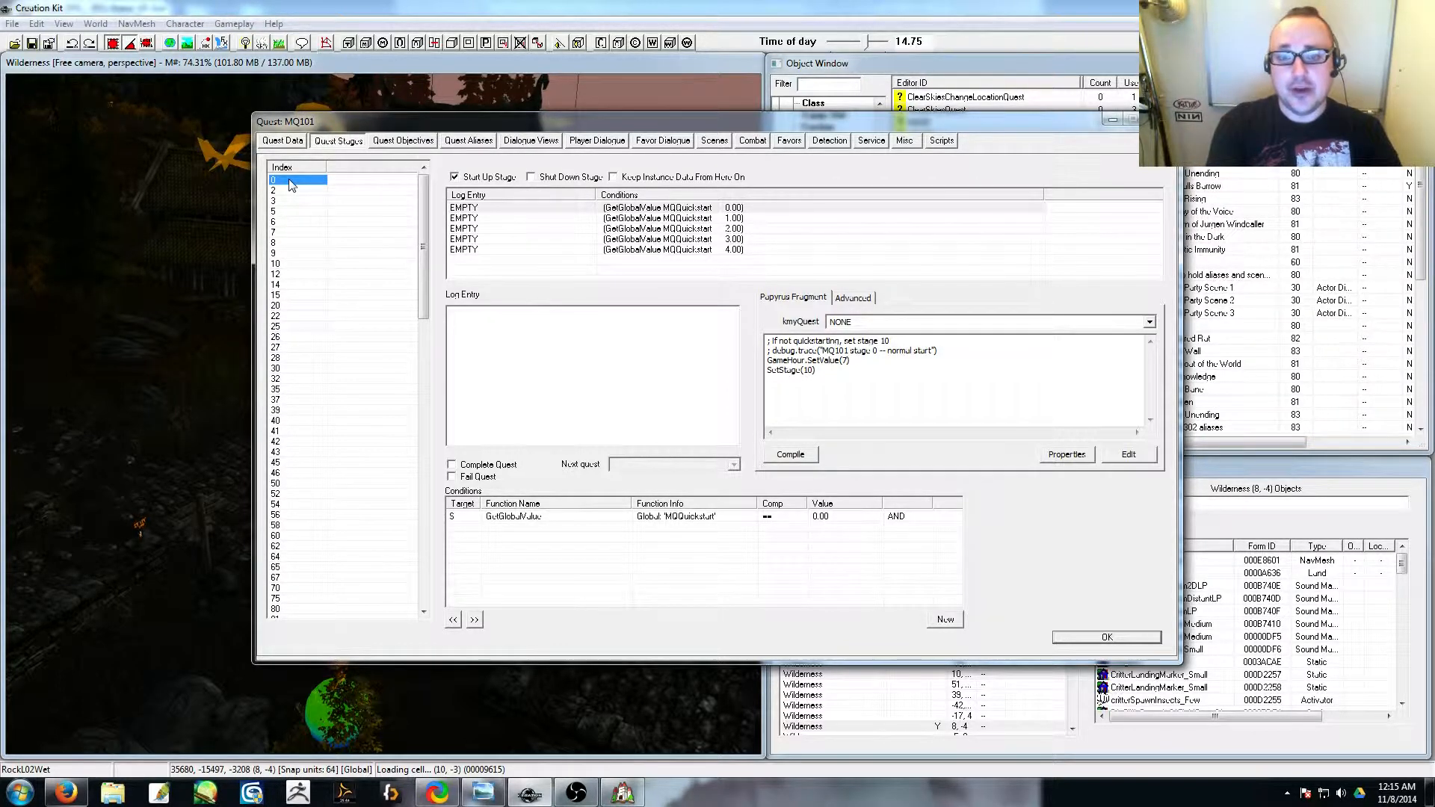
- Switch back to RPG Maker VX Ace and review the event's Old Man Item Give switch and Old Man Quest variable commands
click(624, 795)
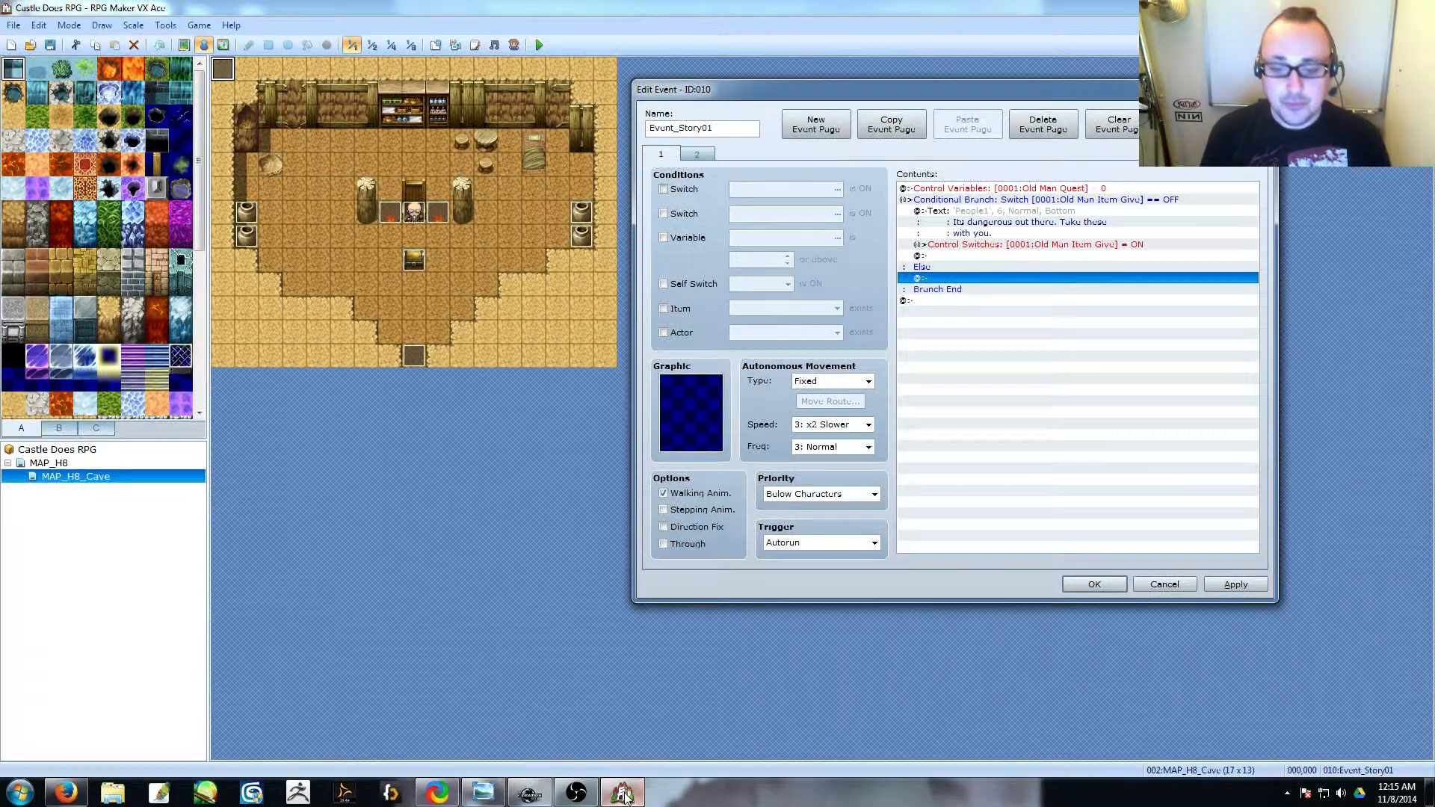
click(1010, 246)
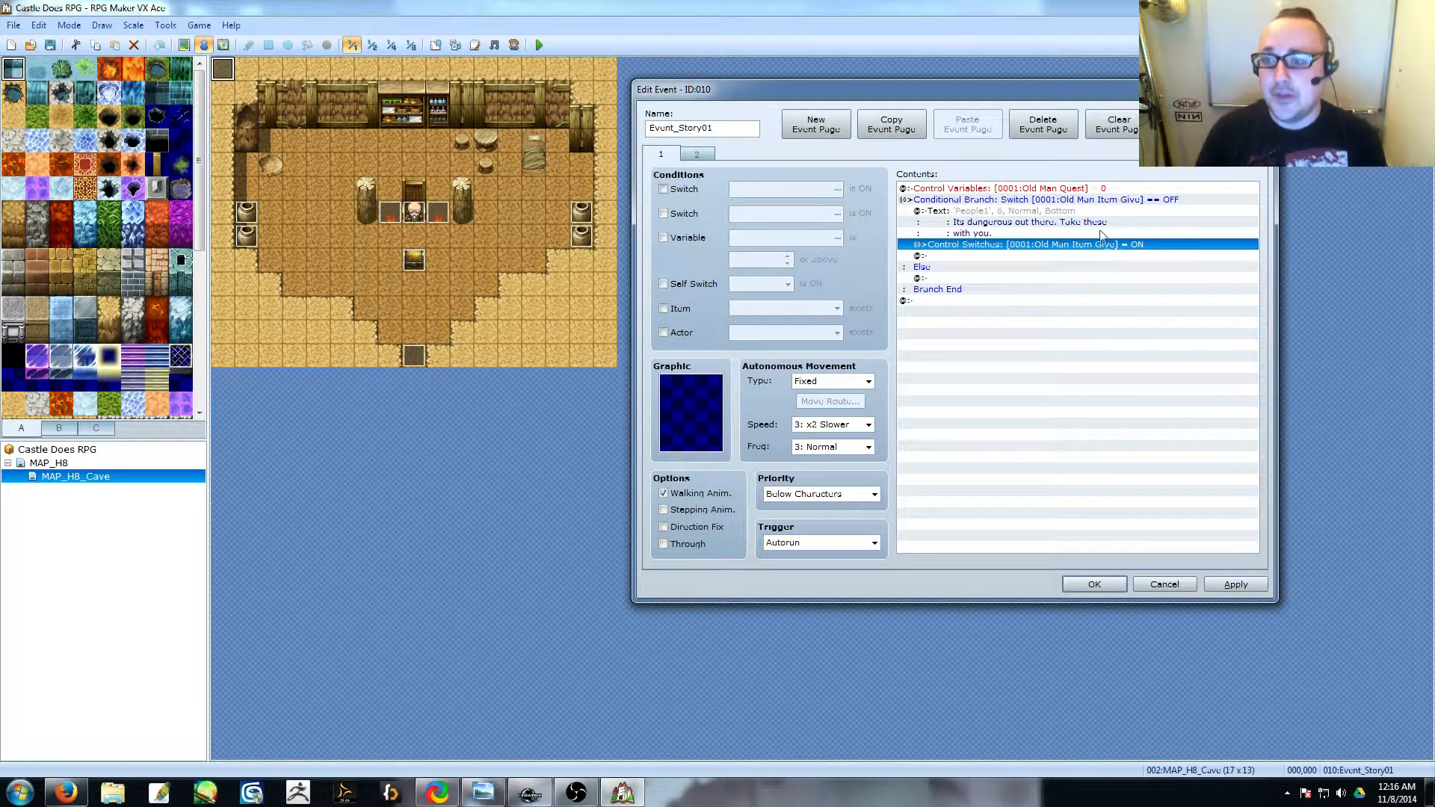
click(1073, 189)
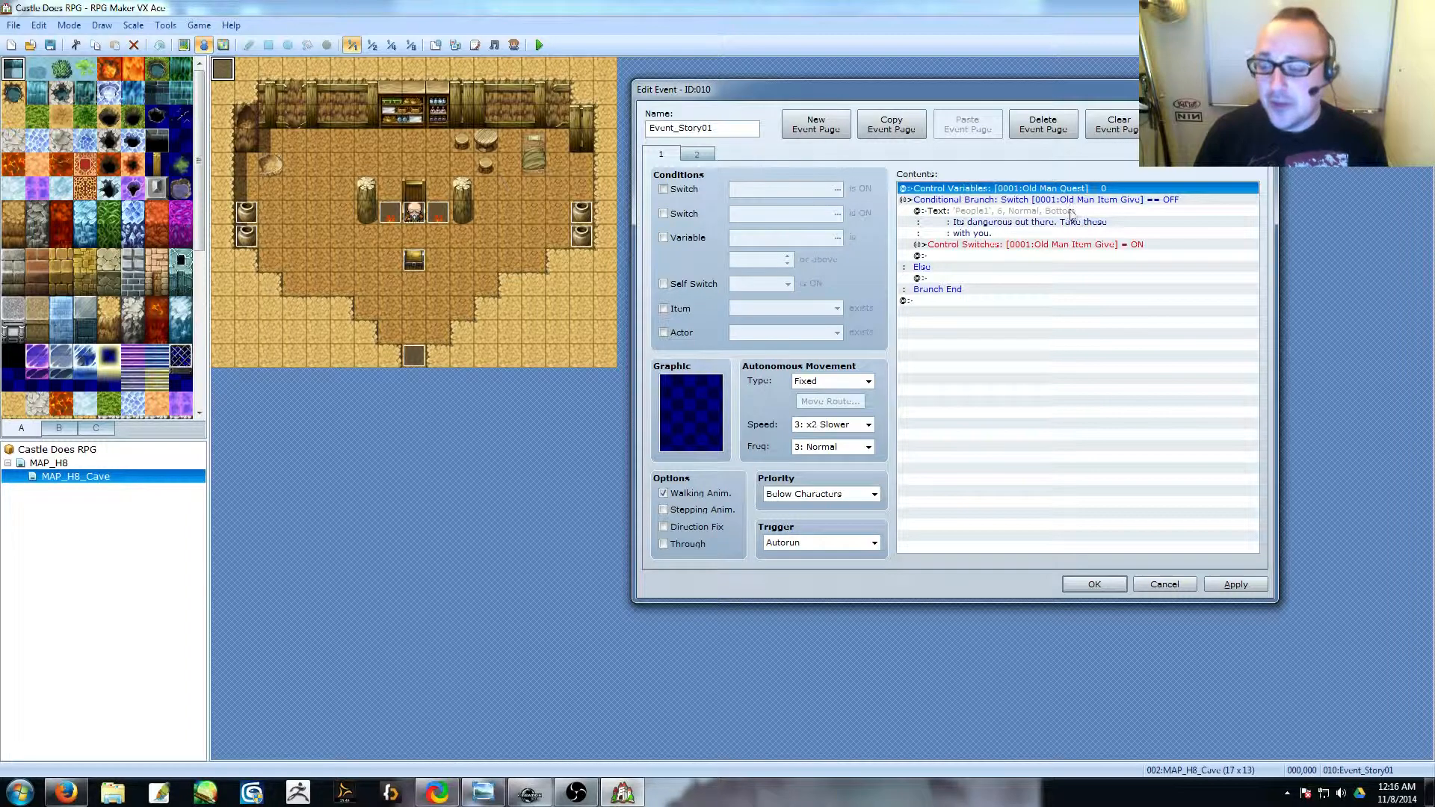
- Open the Old Man Quest variable command and review its variable list entry and Set operation
double_click(1073, 190)
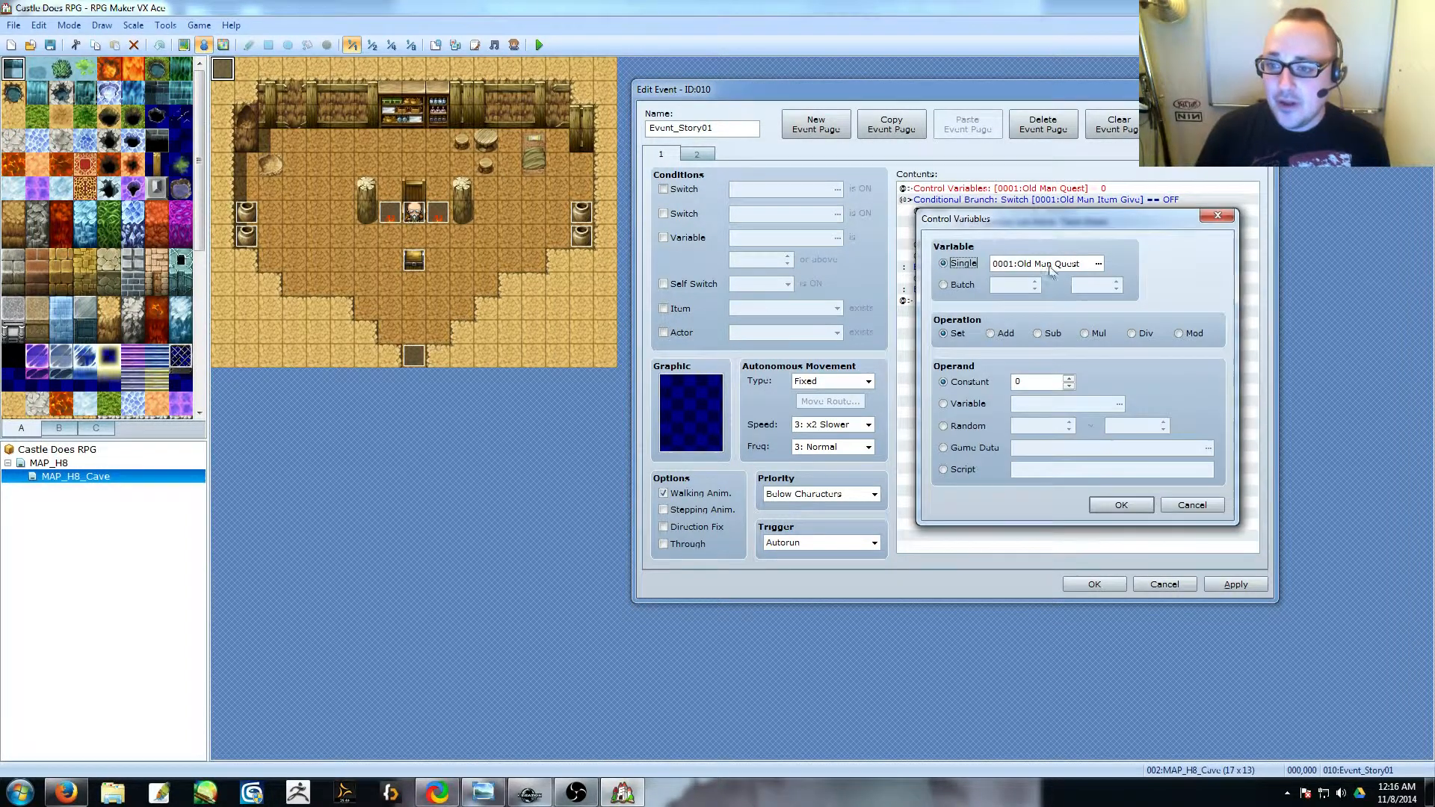
click(1102, 266)
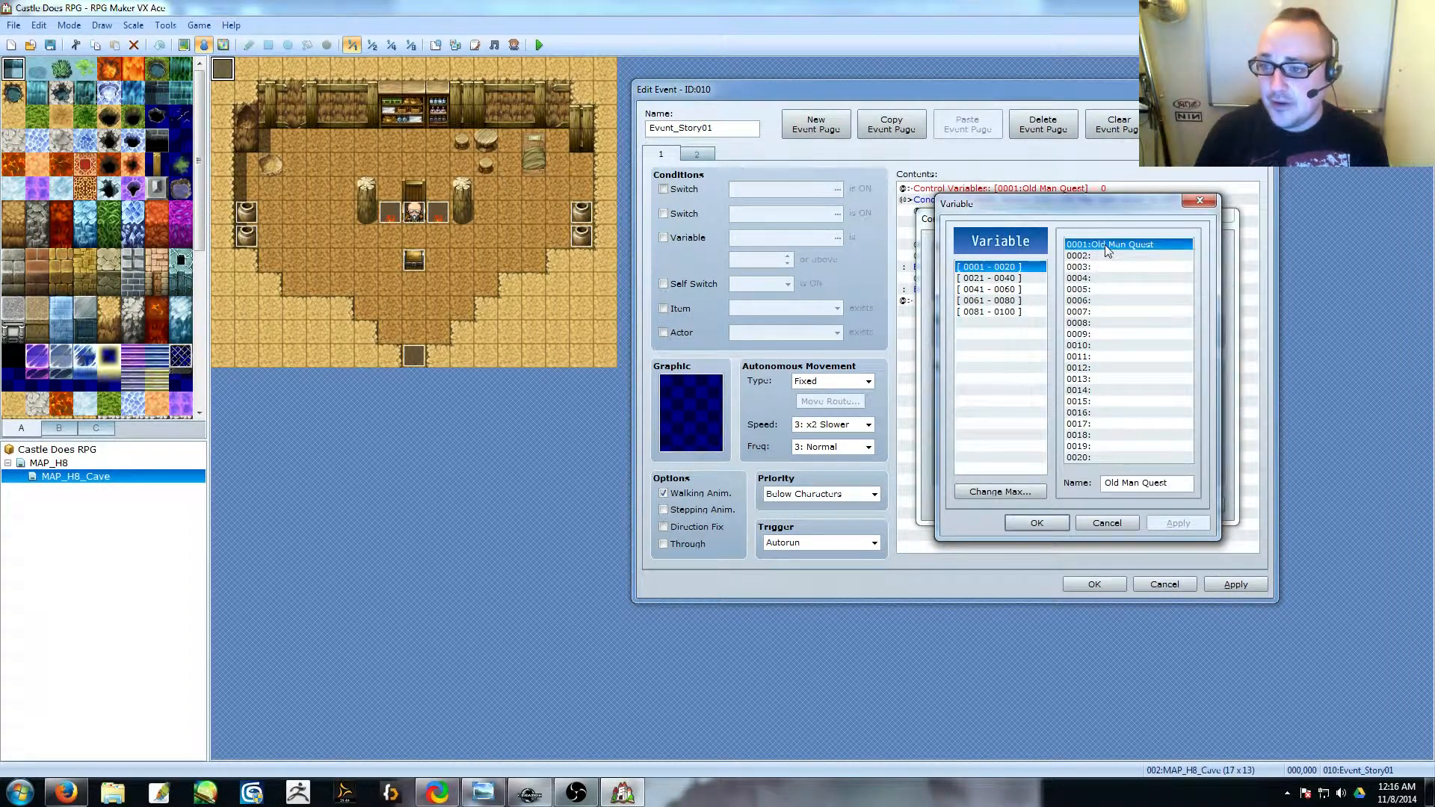
click(1107, 523)
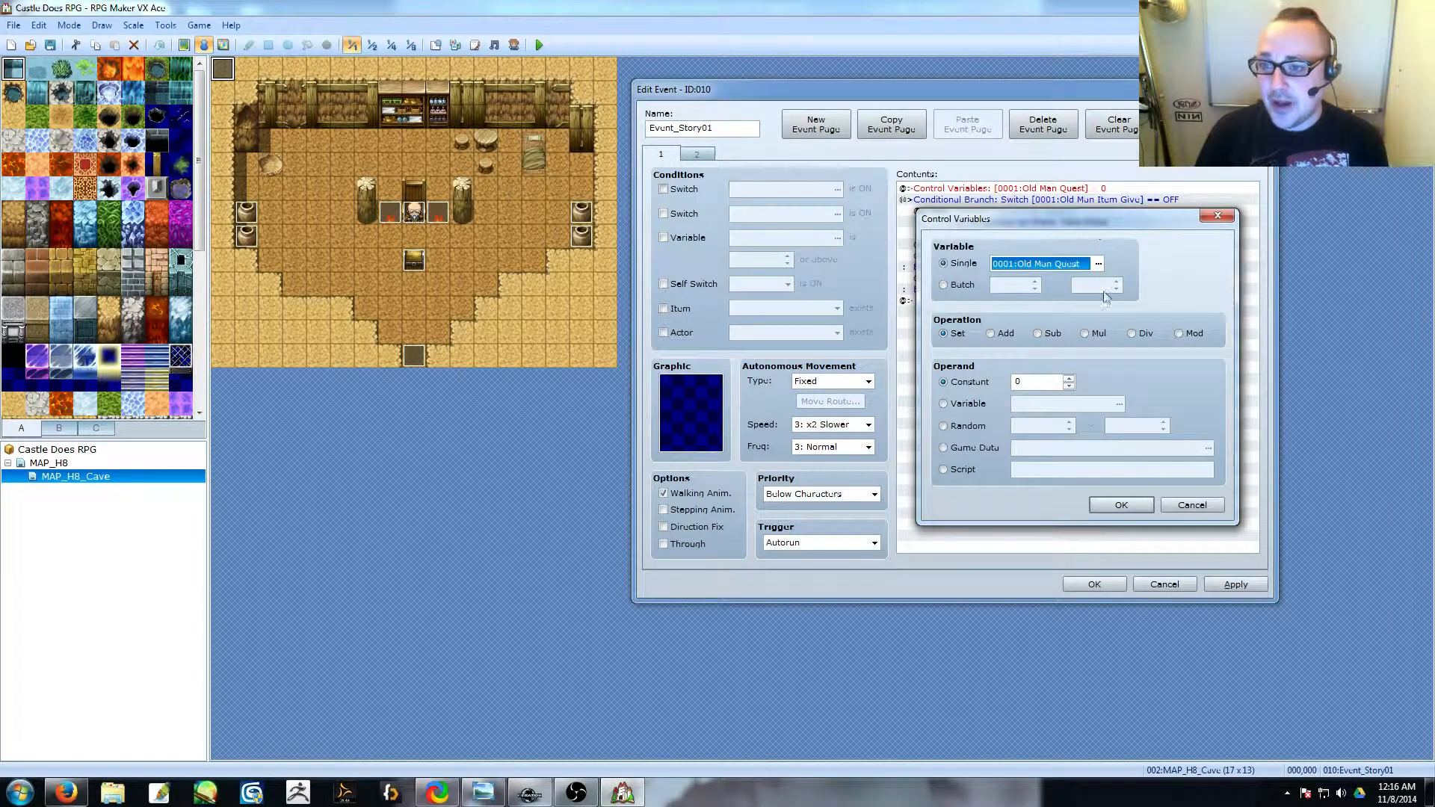
click(955, 336)
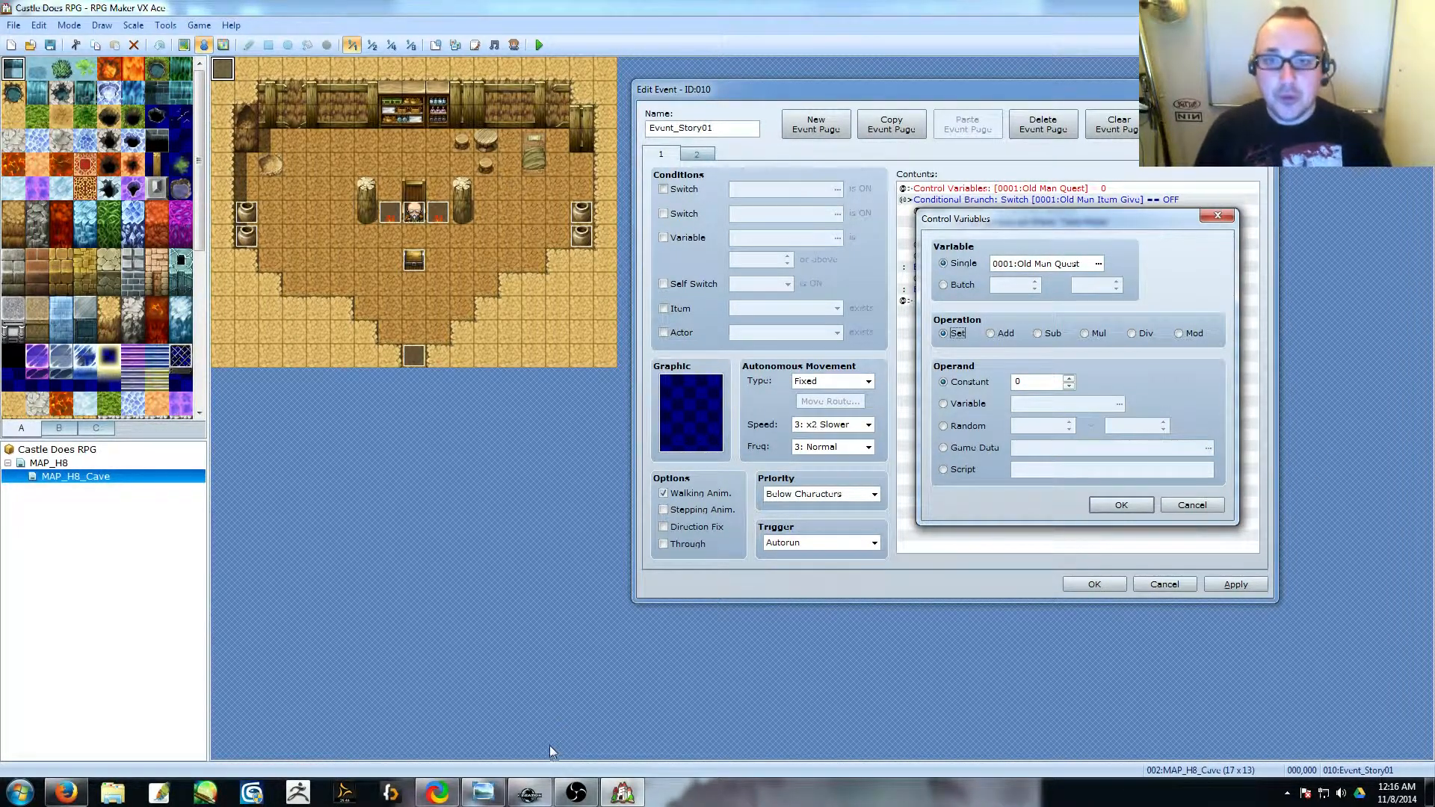
- Switch to the Creation Kit and compare the conditions and scripts of MQ101 quest stages 0, 2, 3 and 10
click(529, 792)
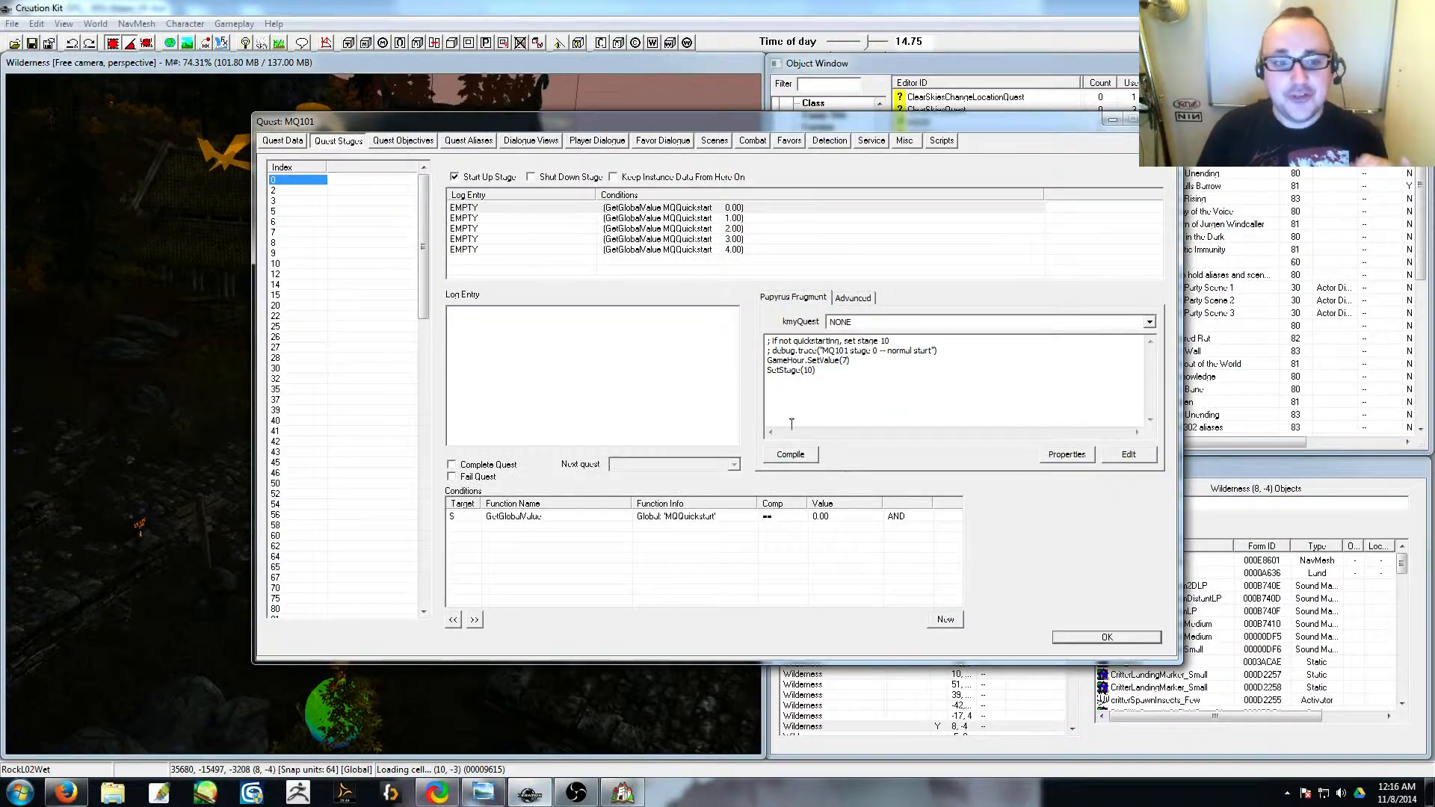
click(290, 191)
click(291, 258)
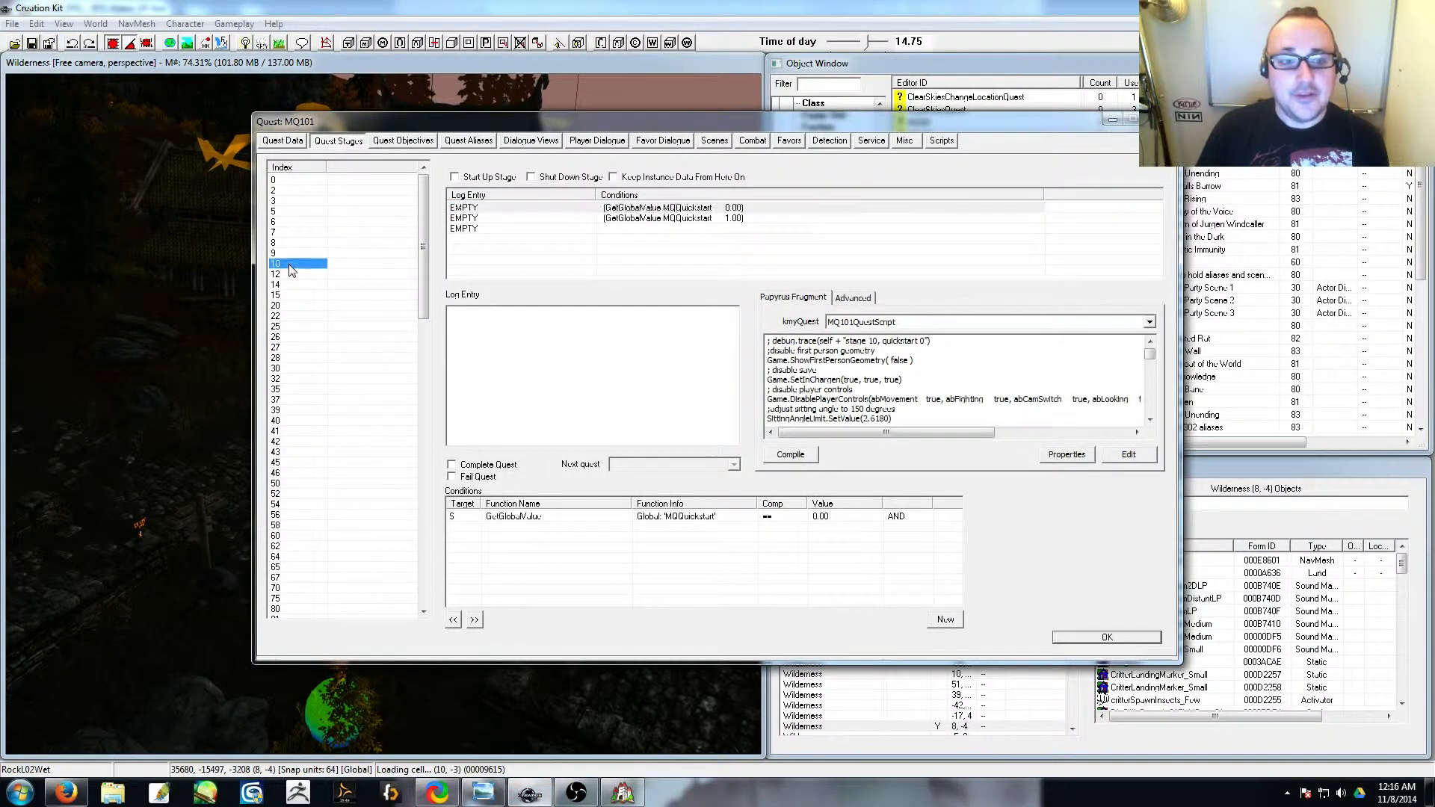
click(290, 191)
click(289, 181)
click(289, 191)
click(293, 201)
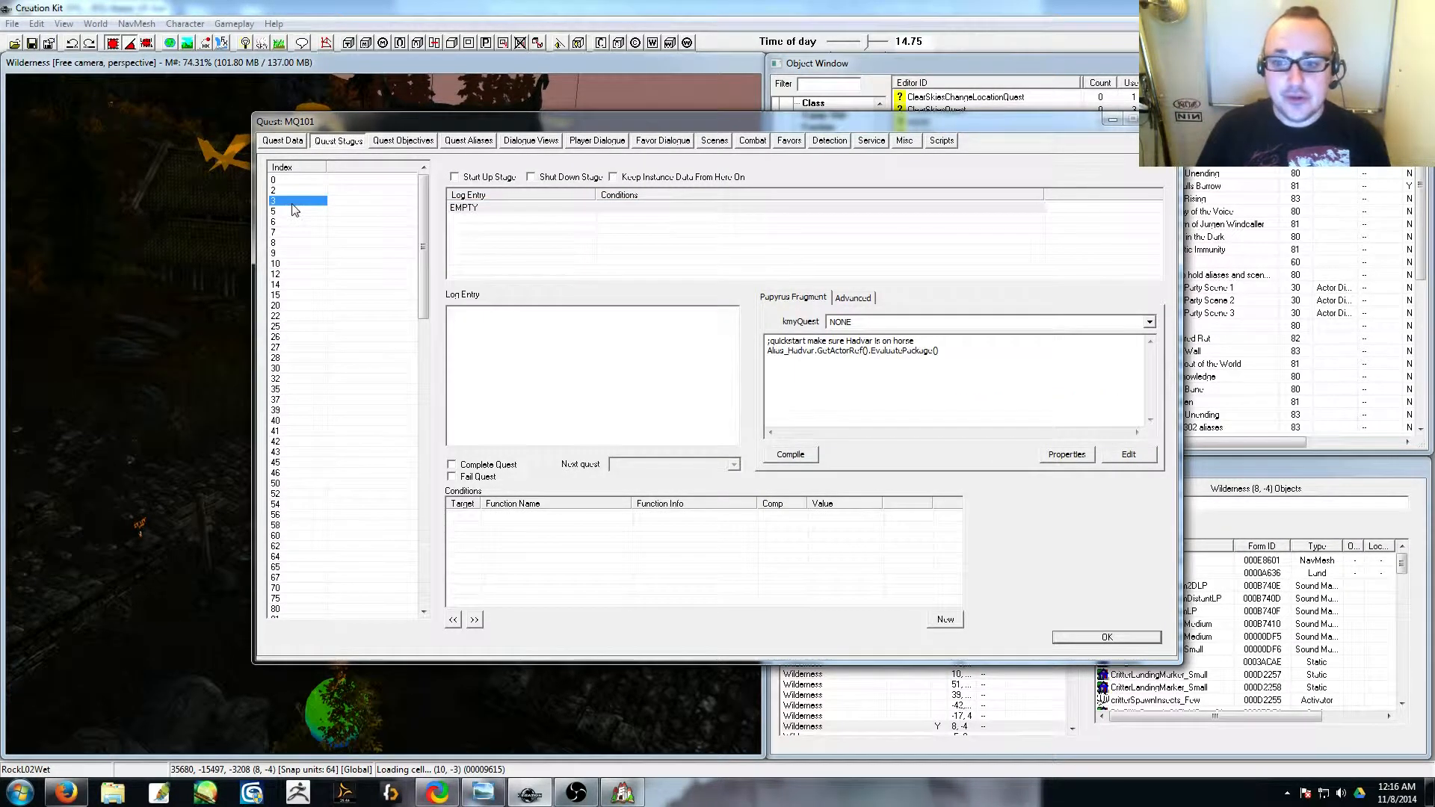
click(290, 181)
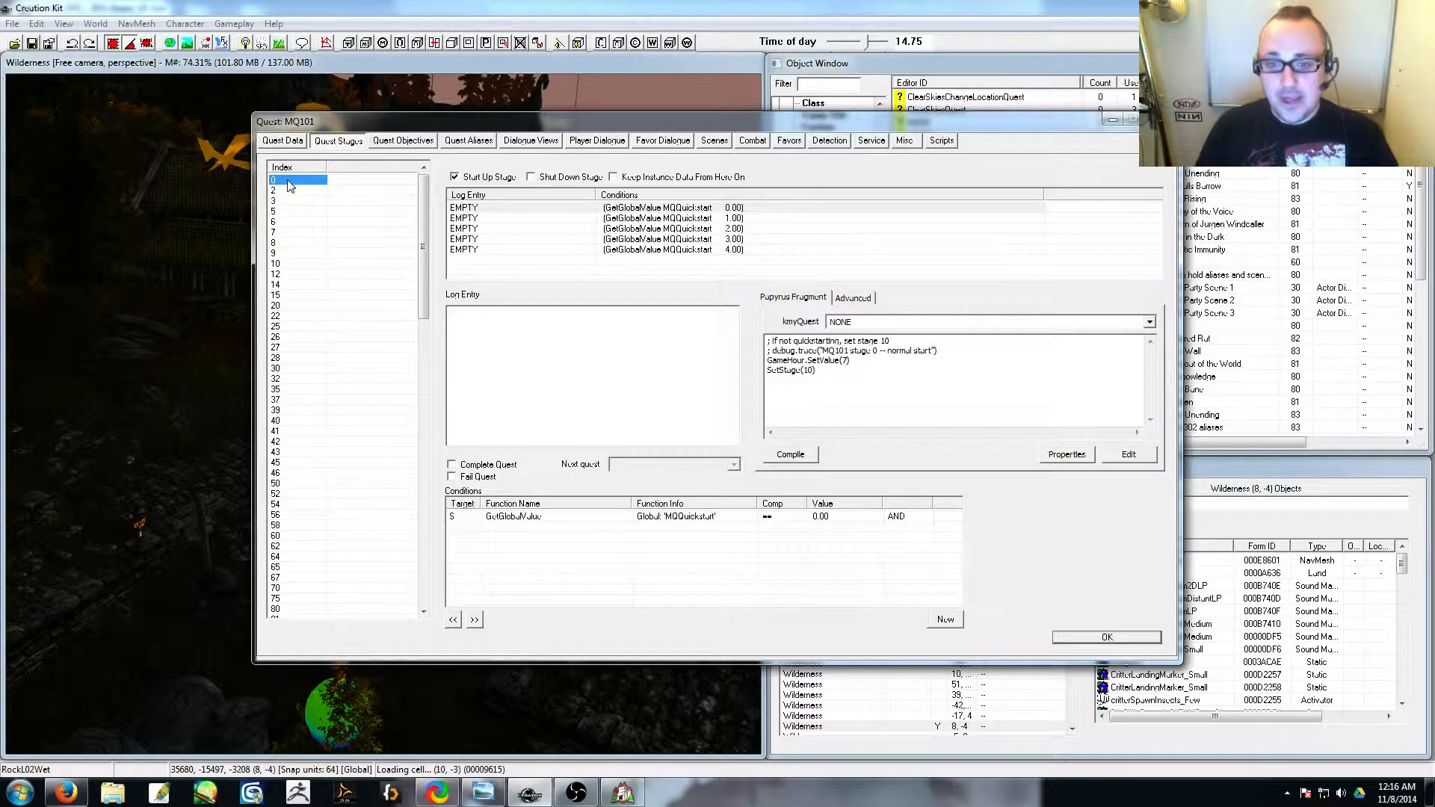
click(298, 265)
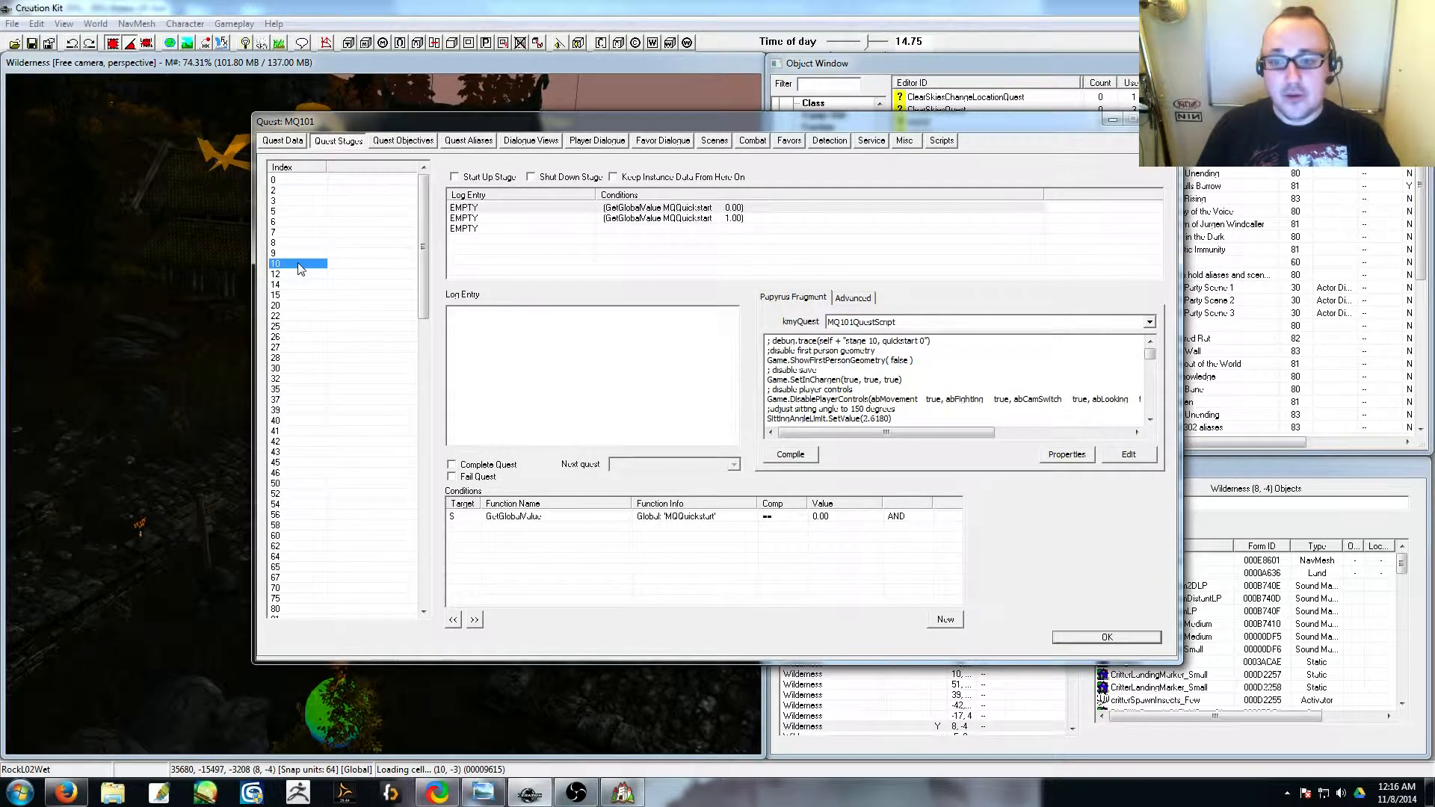
click(294, 192)
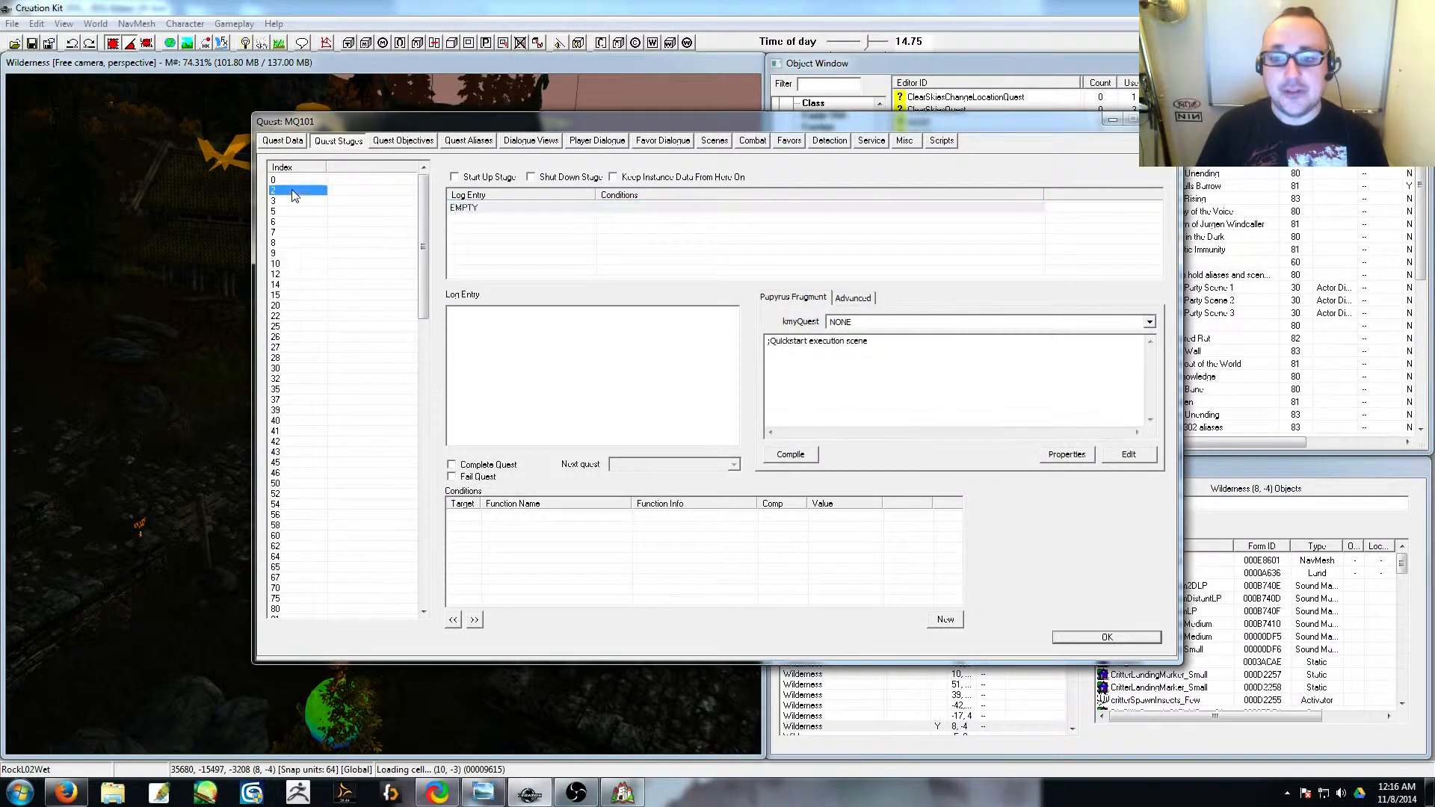
click(294, 202)
click(293, 265)
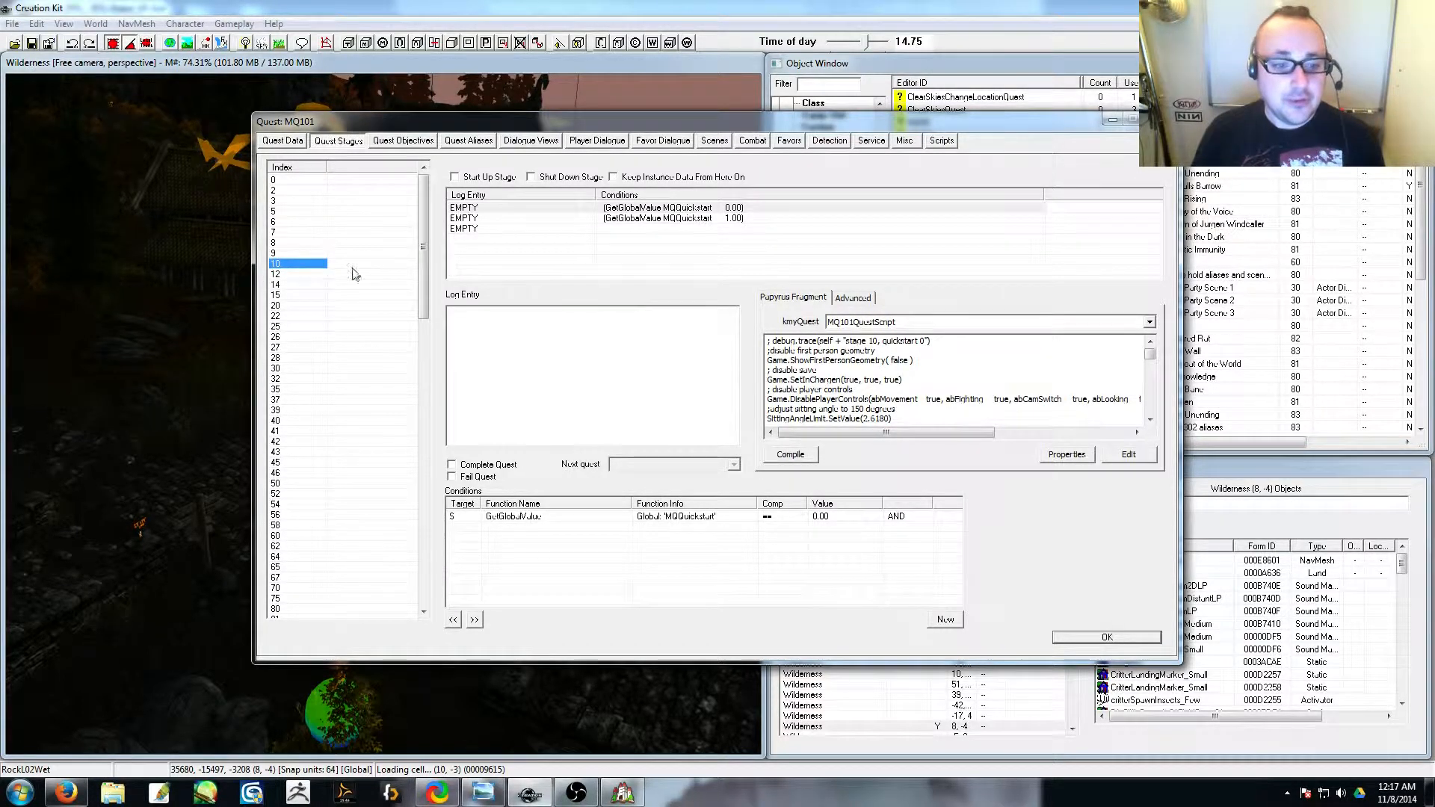
- Look through the MQ101 stage index and examine the scripts of stages 12, 14, 15 and 20
drag(423, 239, 424, 258)
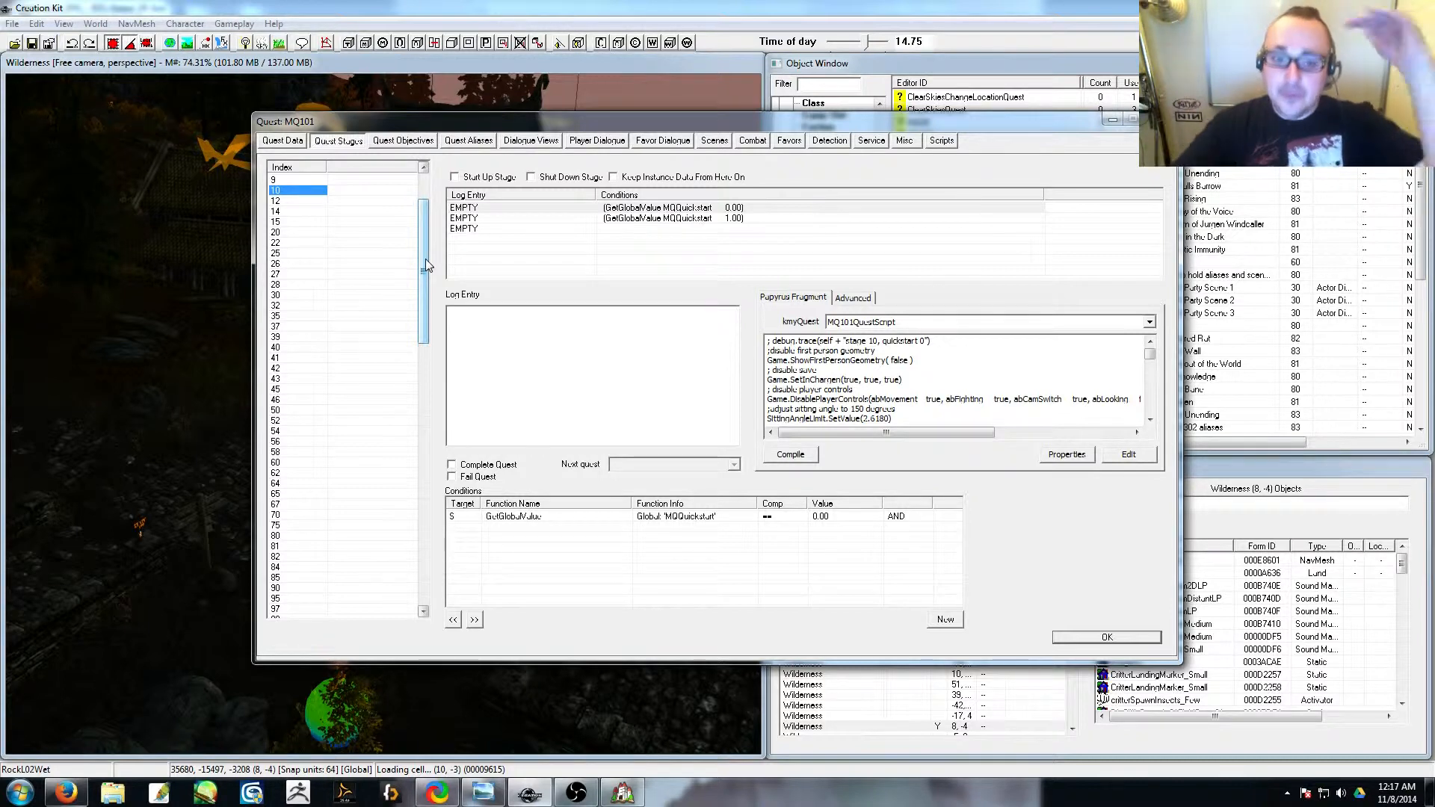
drag(424, 259, 424, 227)
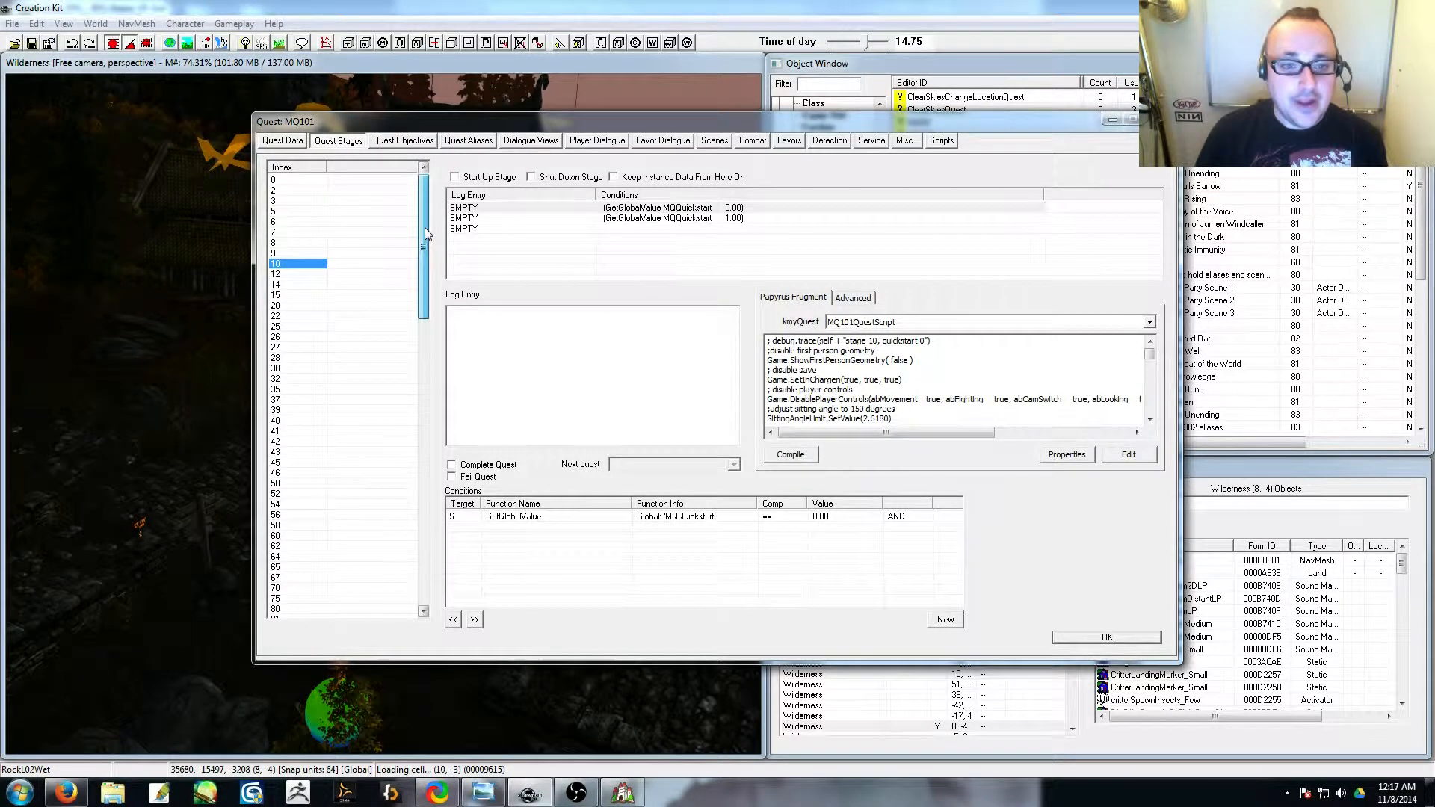
click(303, 274)
click(303, 284)
click(299, 296)
click(298, 306)
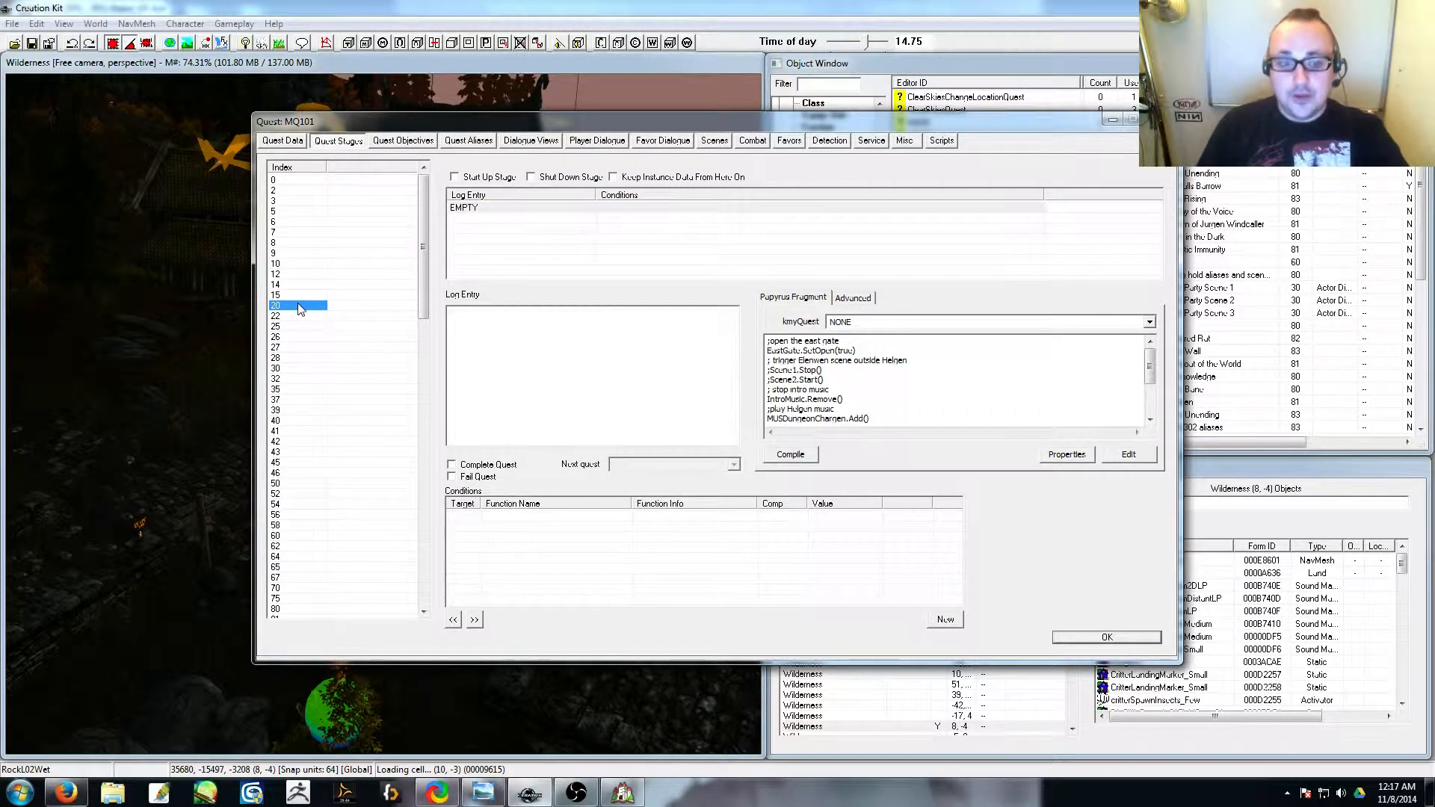
key(Up)
key(Up)
key(Up)
key(Up)
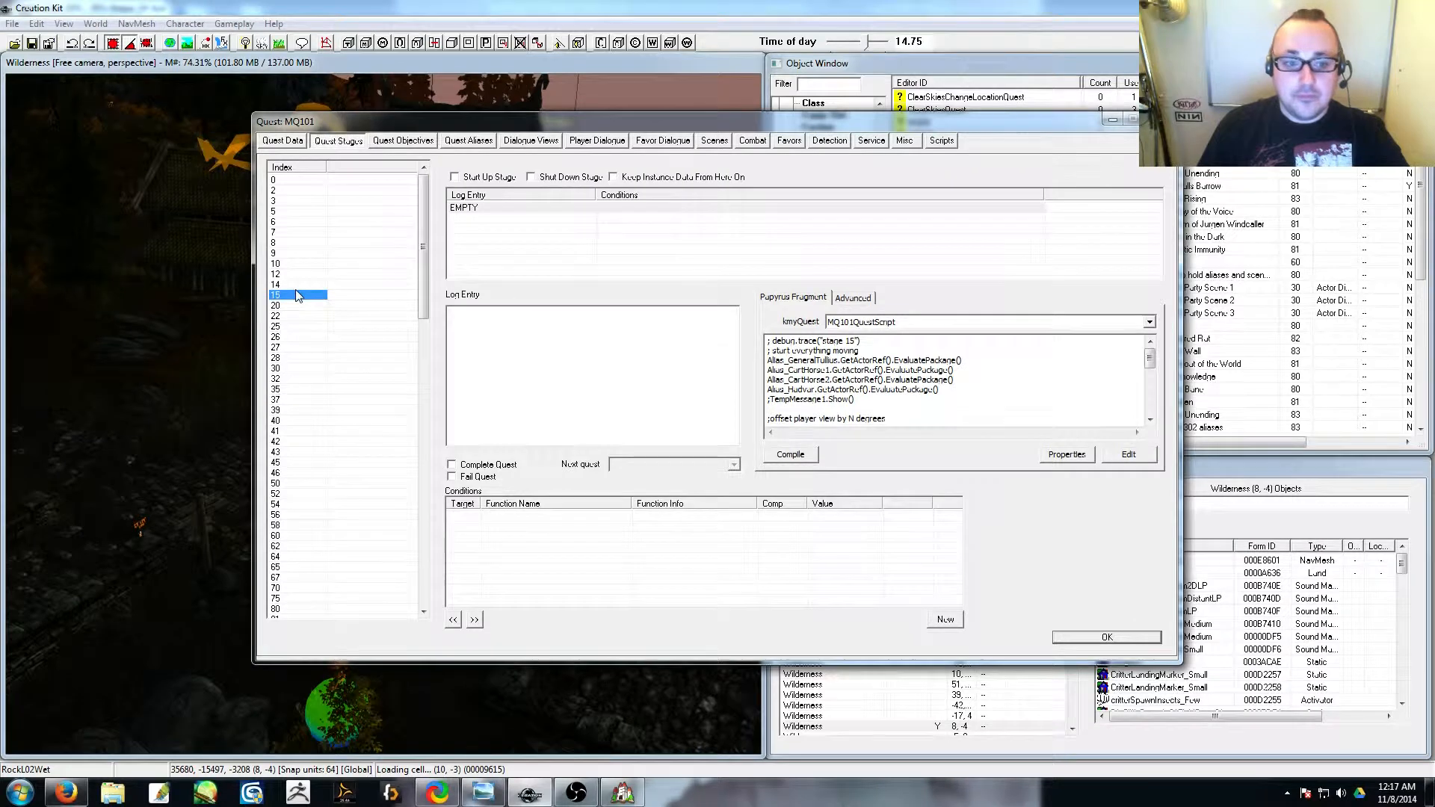
key(Down)
key(Down)
key(Down)
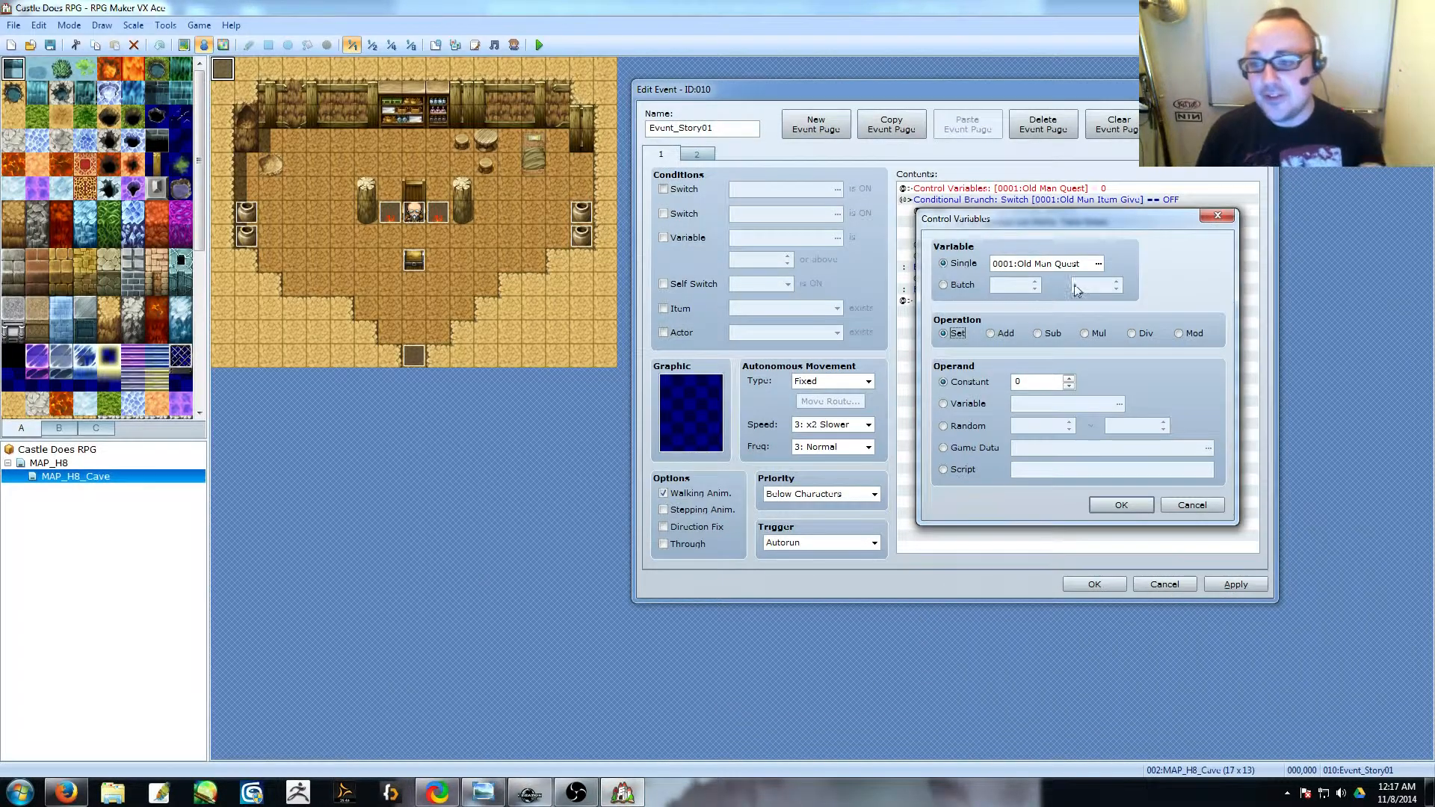
- Back in RPG Maker VX Ace, dismiss the variable settings and delete the Old Man Item Give switch command from the conditional branch
click(1191, 504)
click(1112, 200)
click(1105, 189)
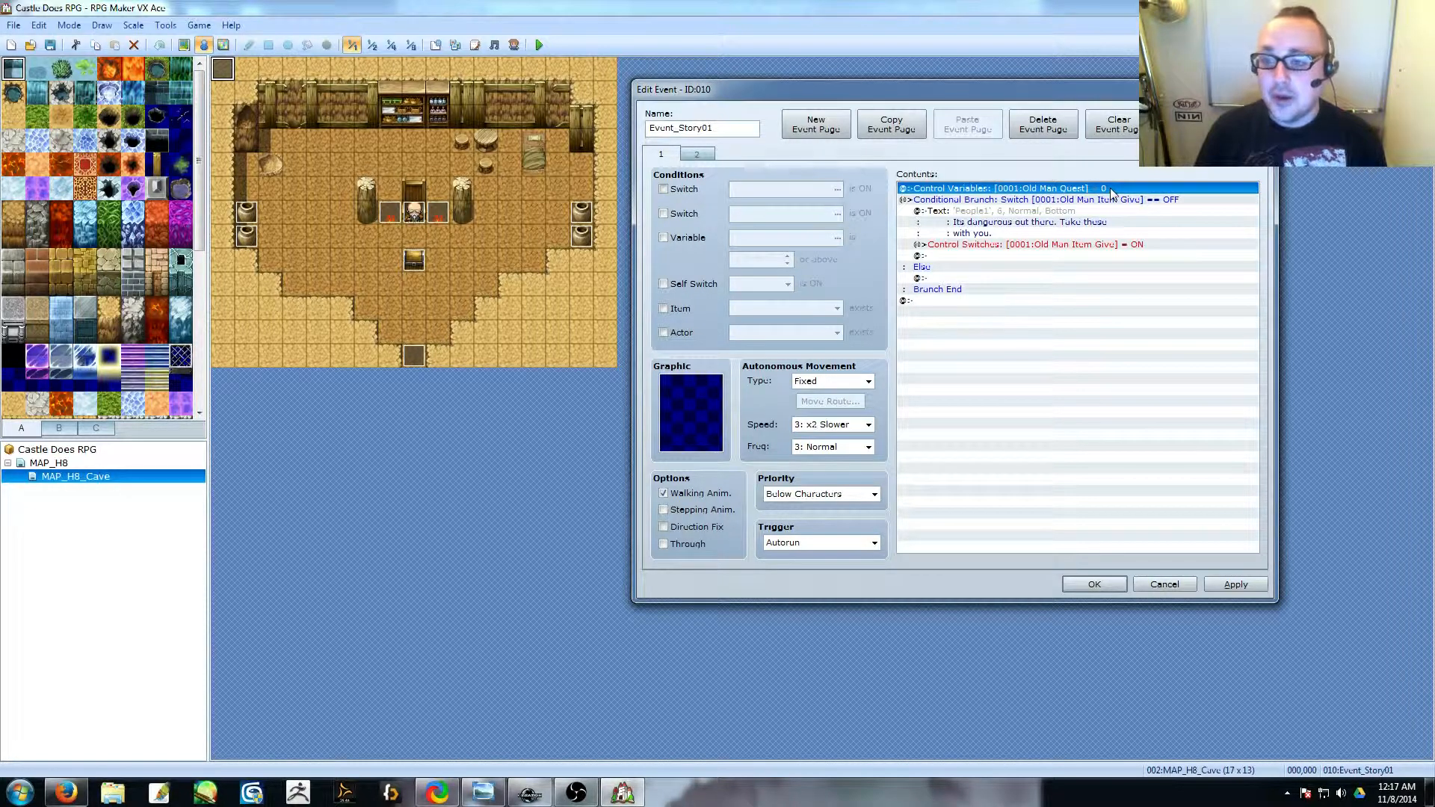
click(1093, 245)
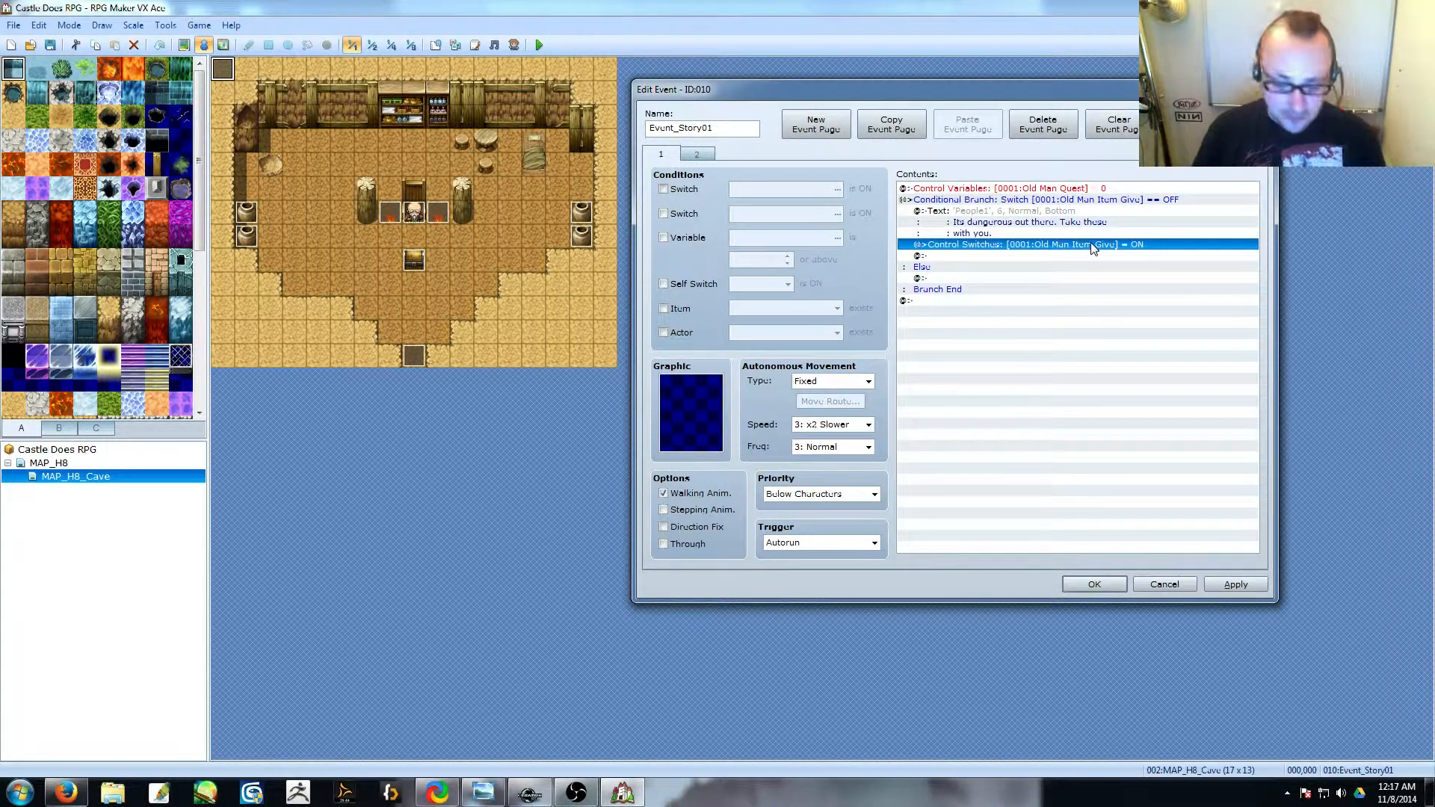
key(Delete)
- Move the Old Man Quest variable command inside the conditional branch, directly after the dialogue text
click(1080, 189)
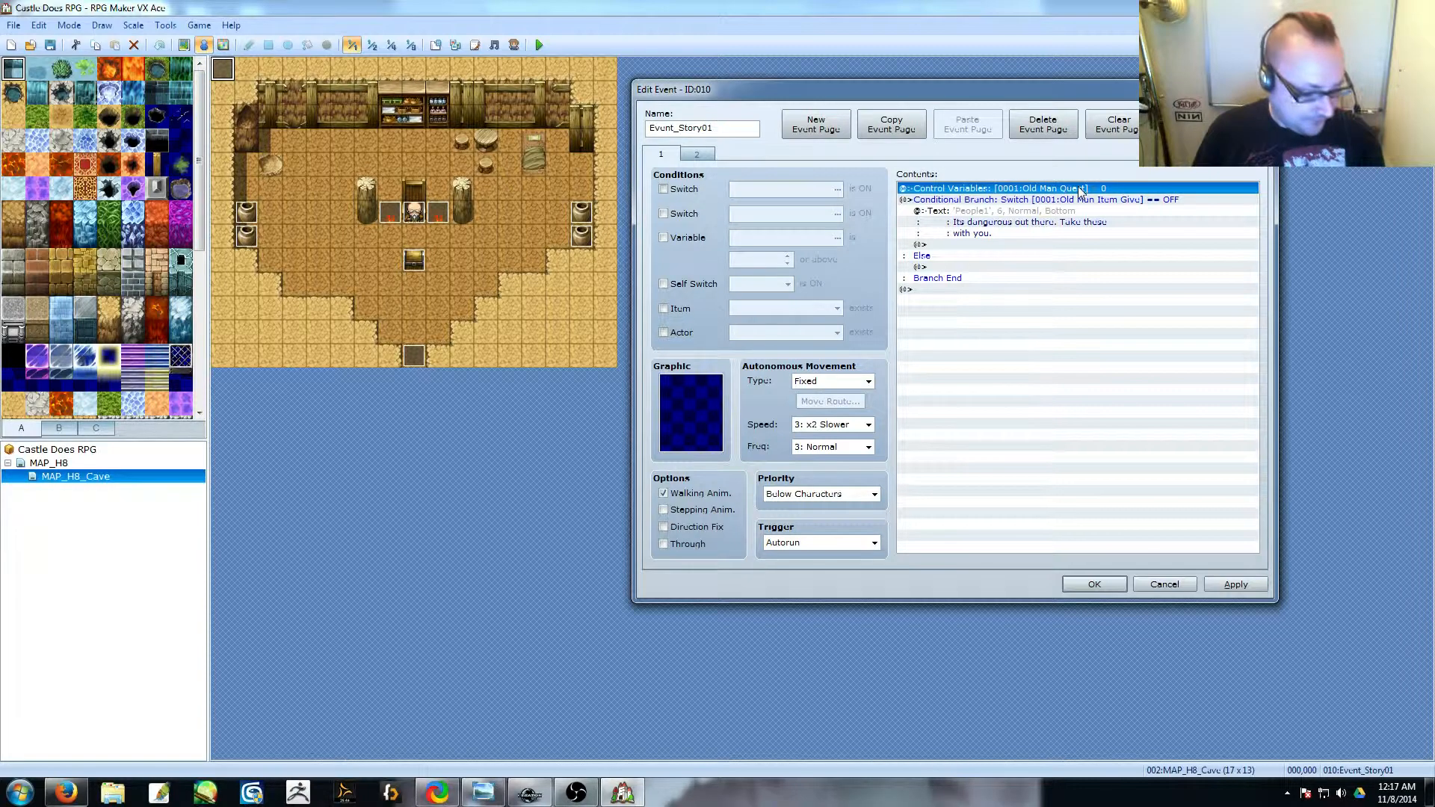
key(Delete)
click(1028, 233)
key(ctrl+v)
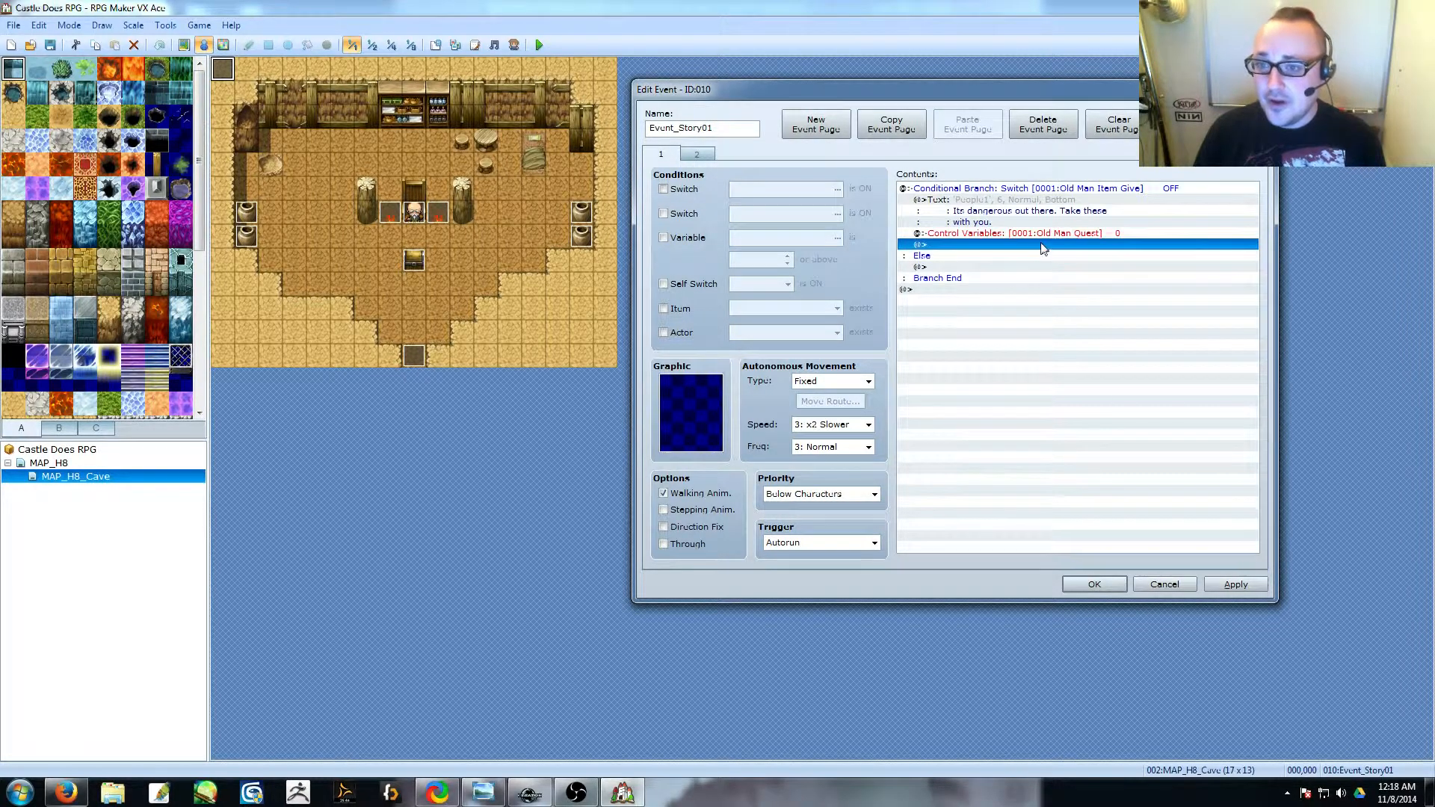
- Change the conditional branch to test whether variable Old Man Quest is equal to constant 0, and apply the event changes
click(1065, 189)
double_click(1065, 189)
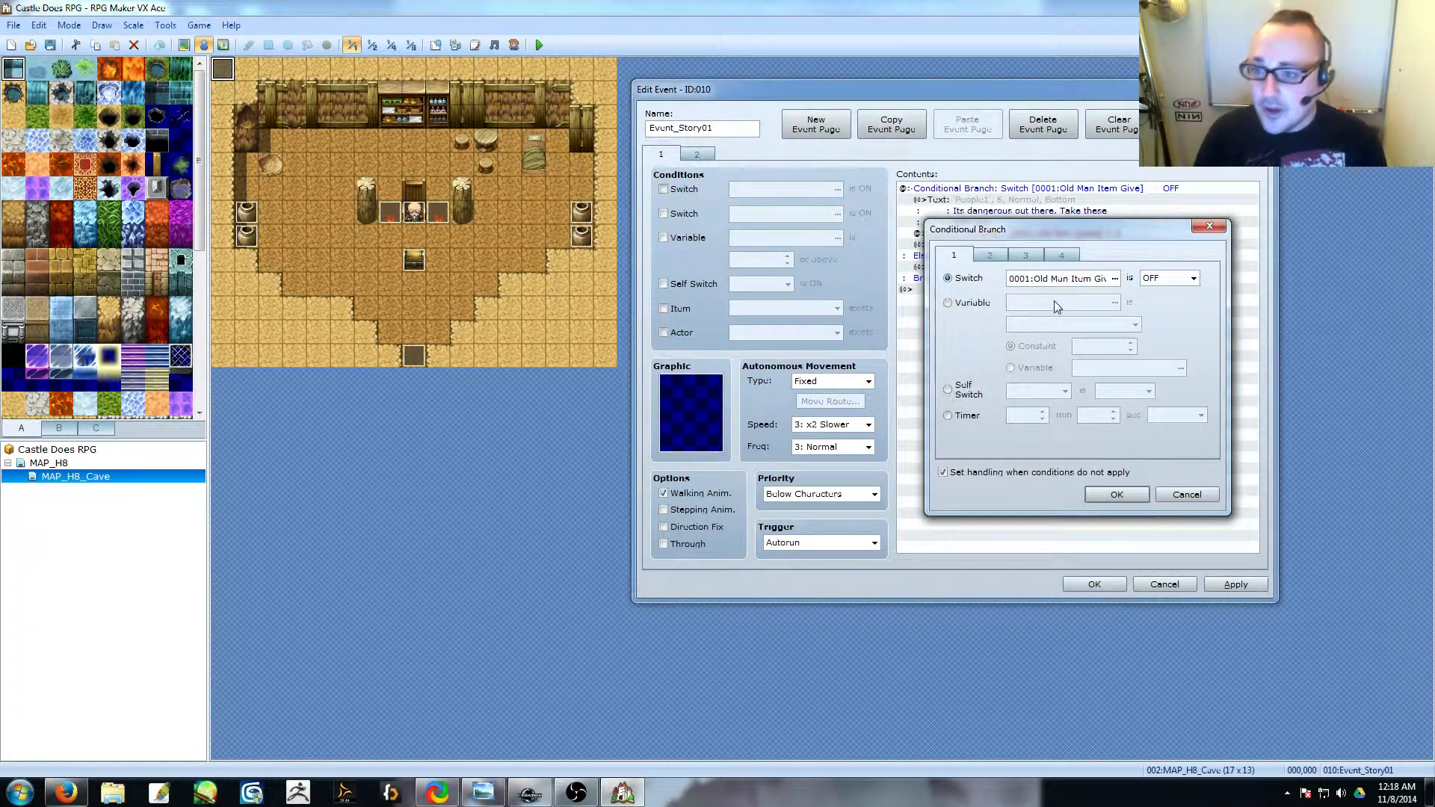
click(965, 306)
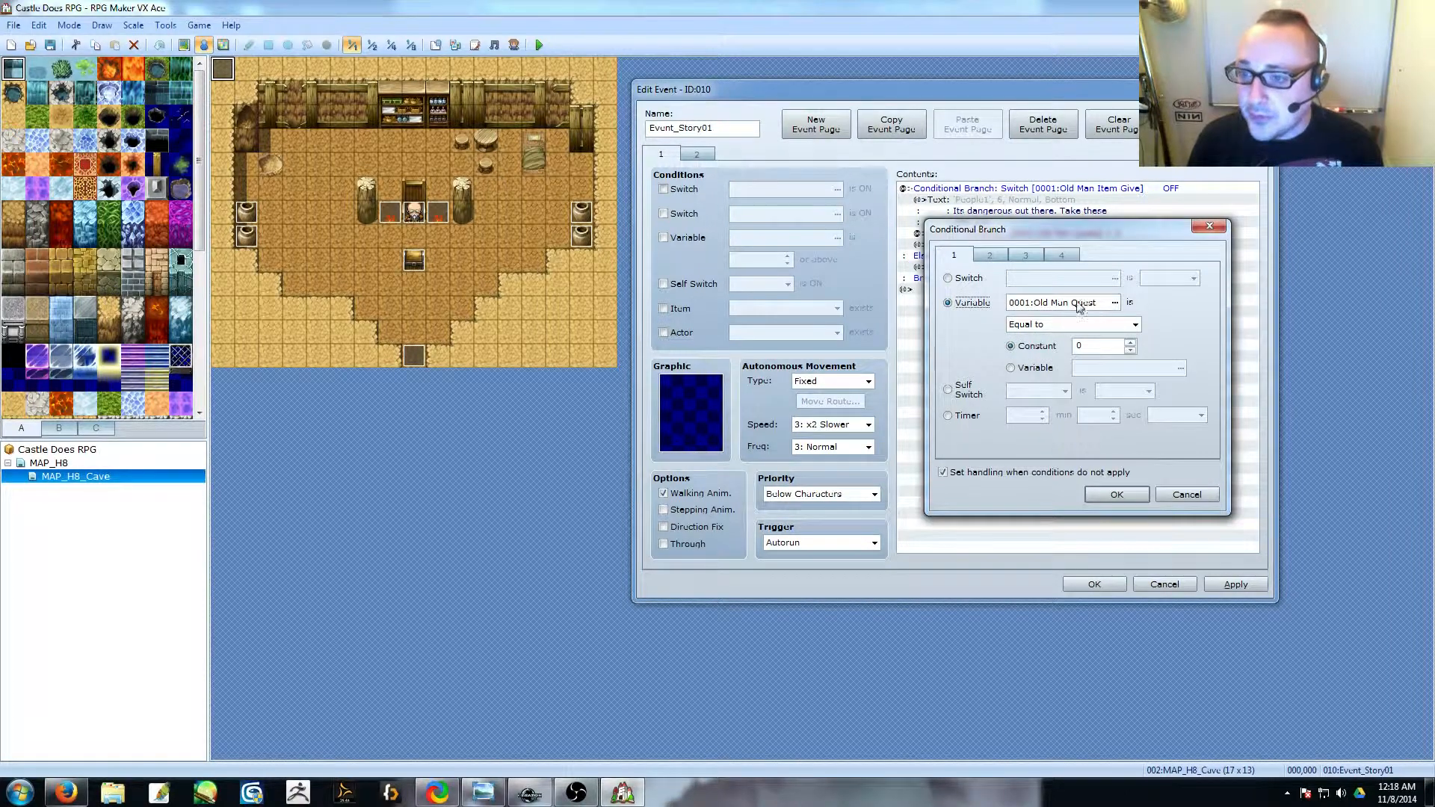
click(1115, 496)
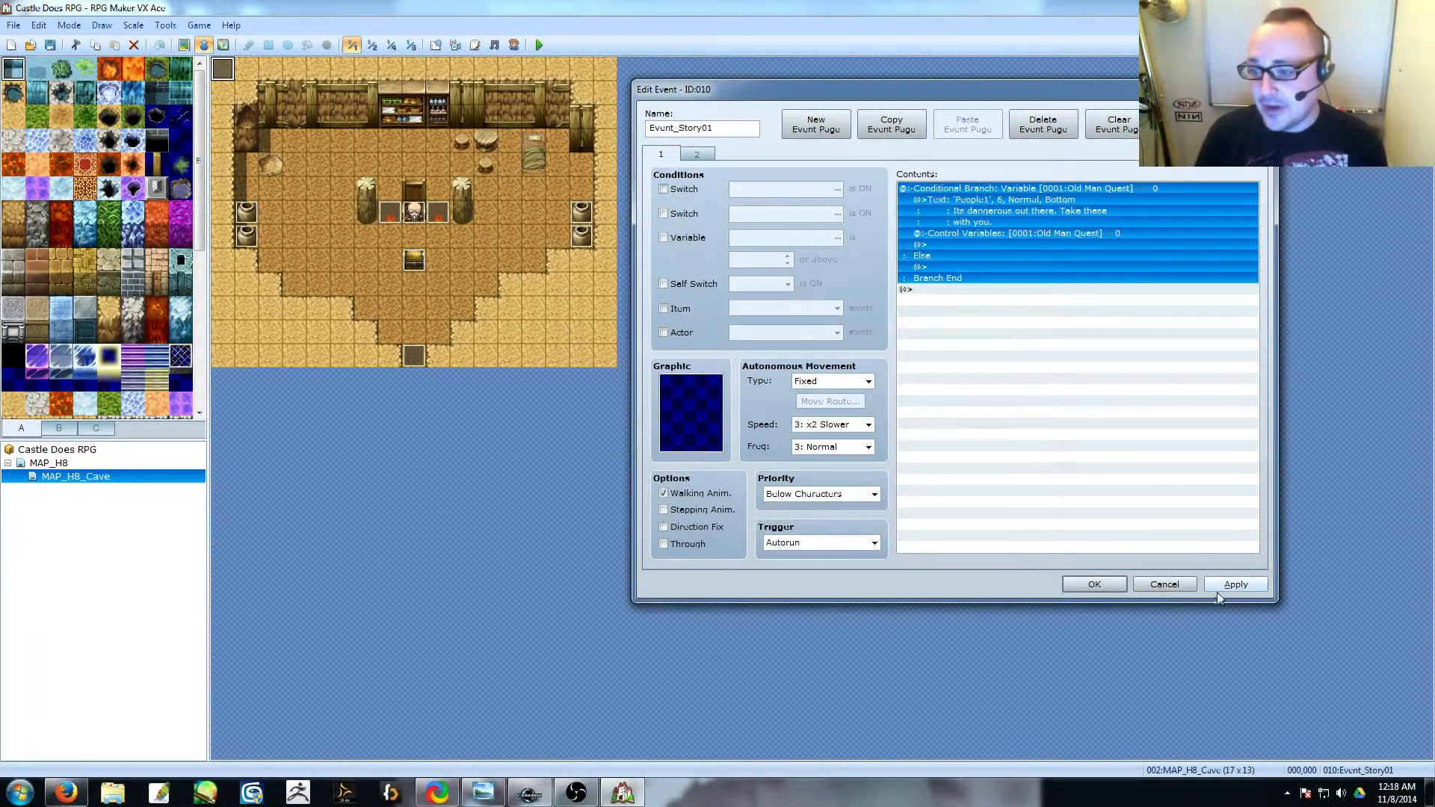
click(1234, 585)
- Make the variable command inside the branch set Old Man Quest to constant 10, and apply the change
click(1095, 236)
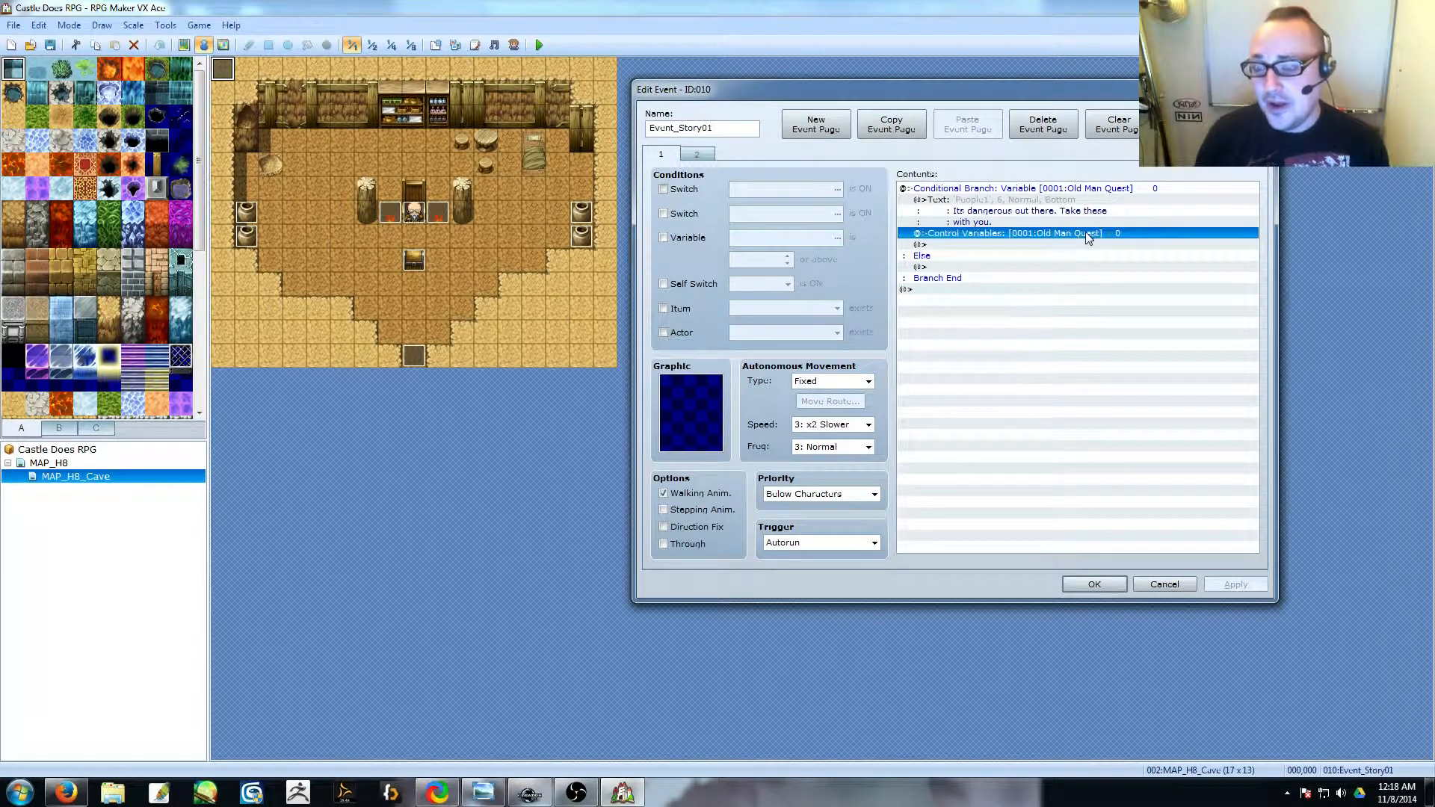
double_click(1100, 240)
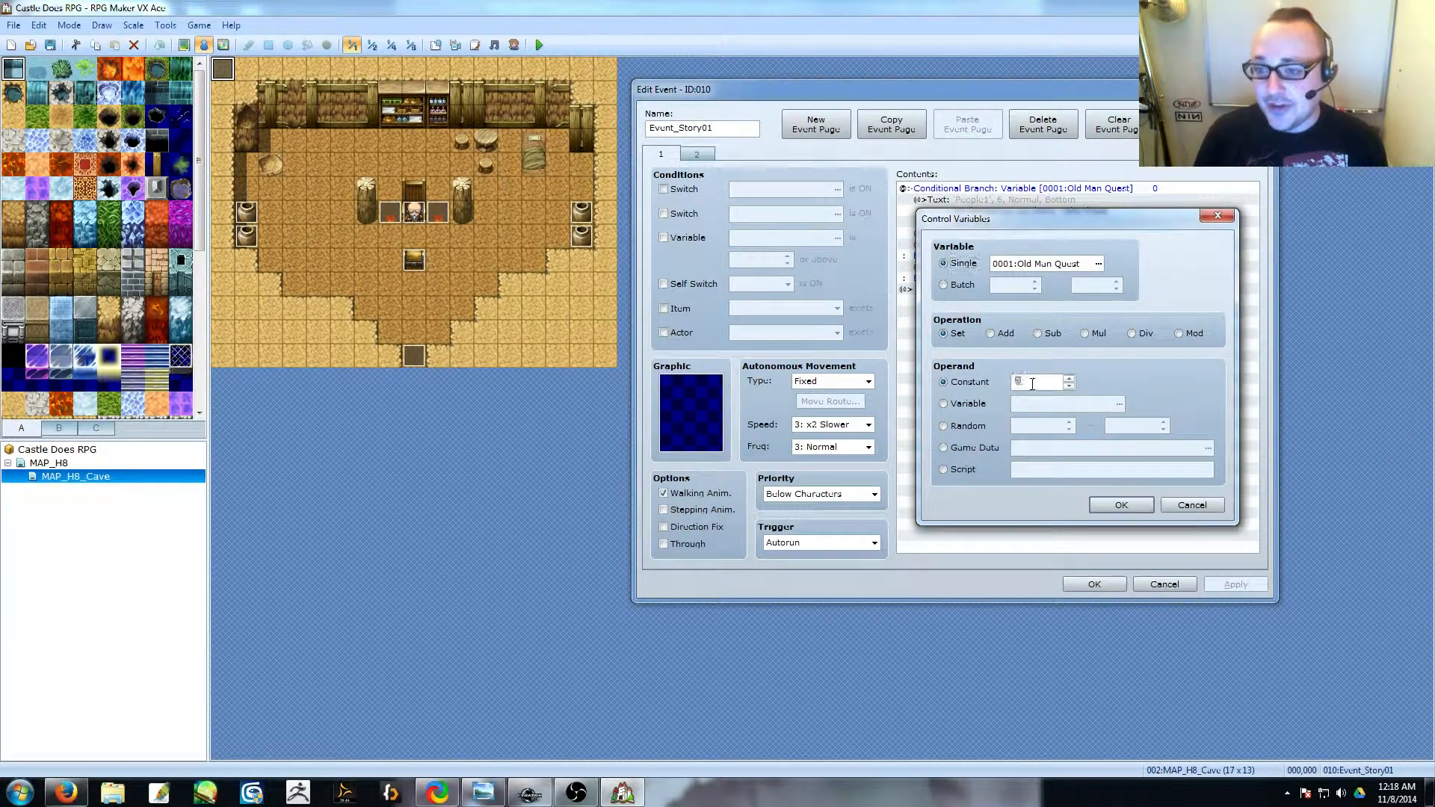
text(10)
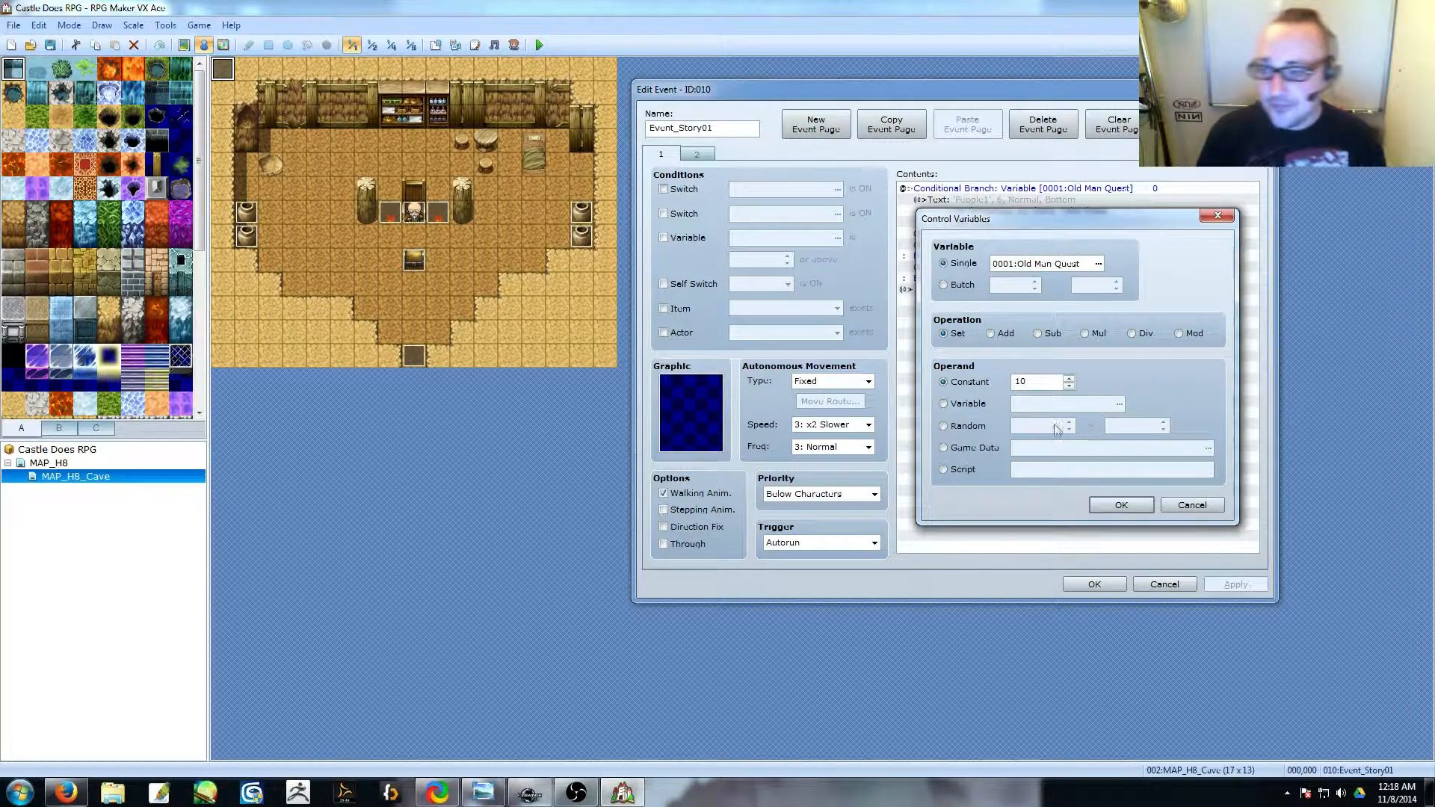
click(1109, 504)
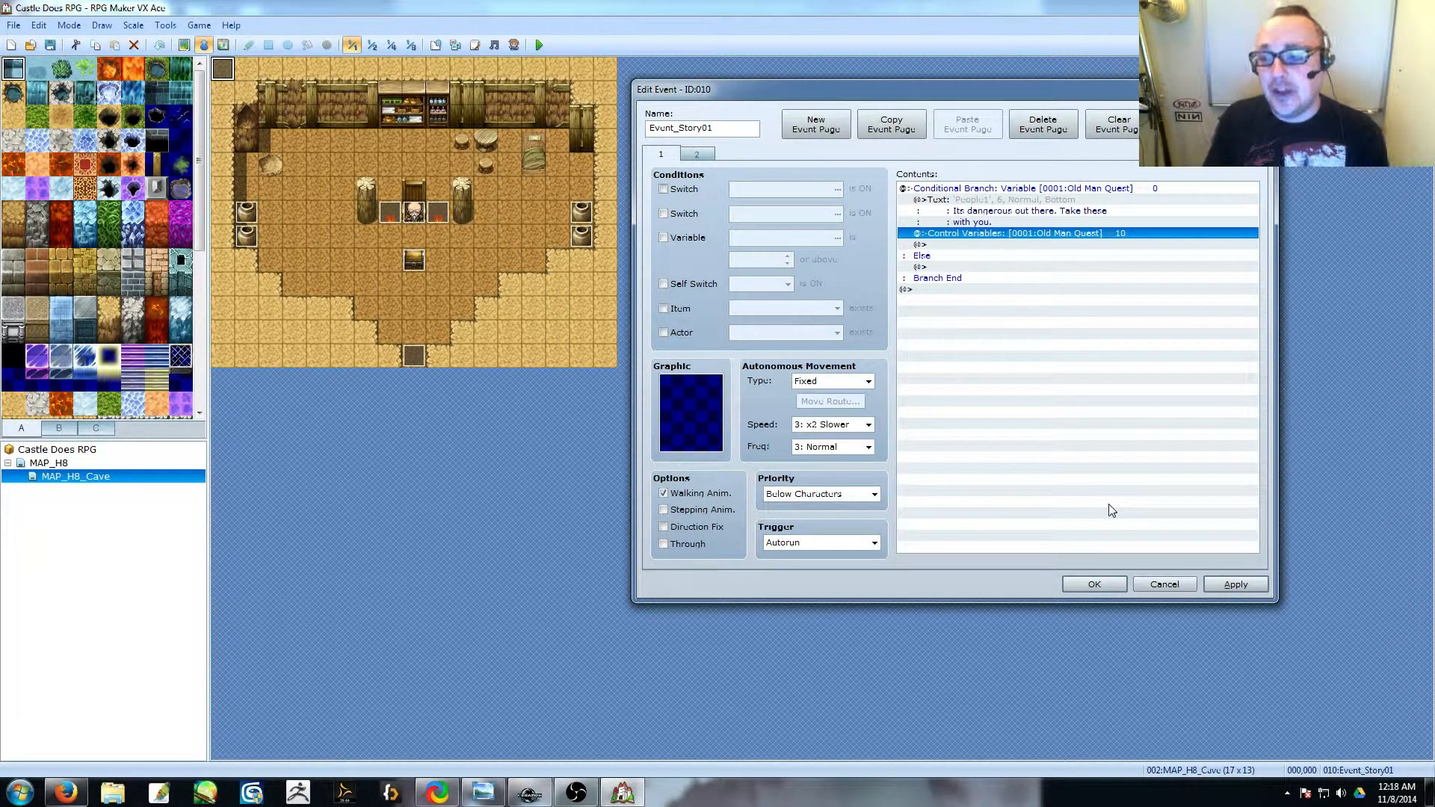
click(1235, 584)
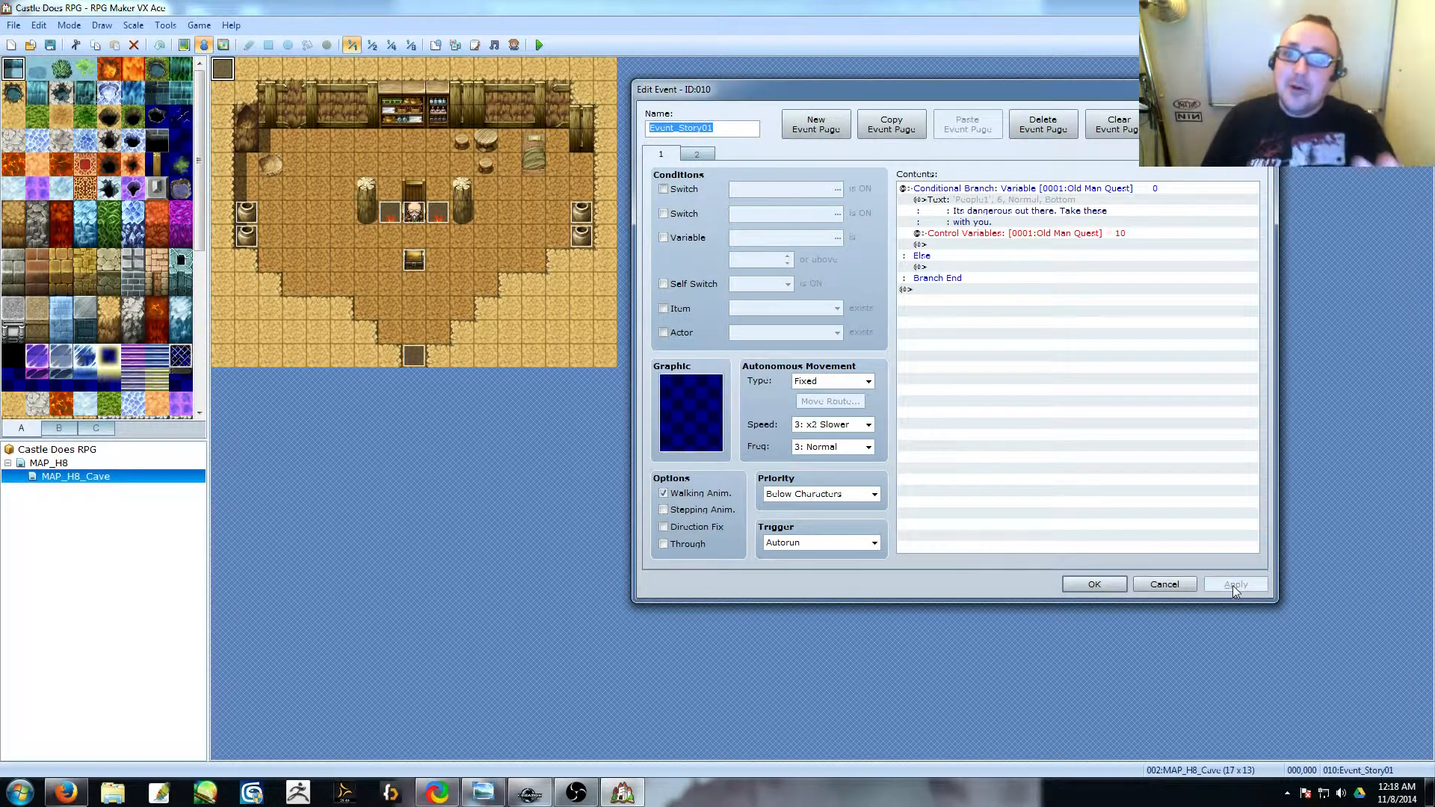
- Switch to the Creation Kit and read through the Papyrus fragment of MQ101 stage 15
click(537, 797)
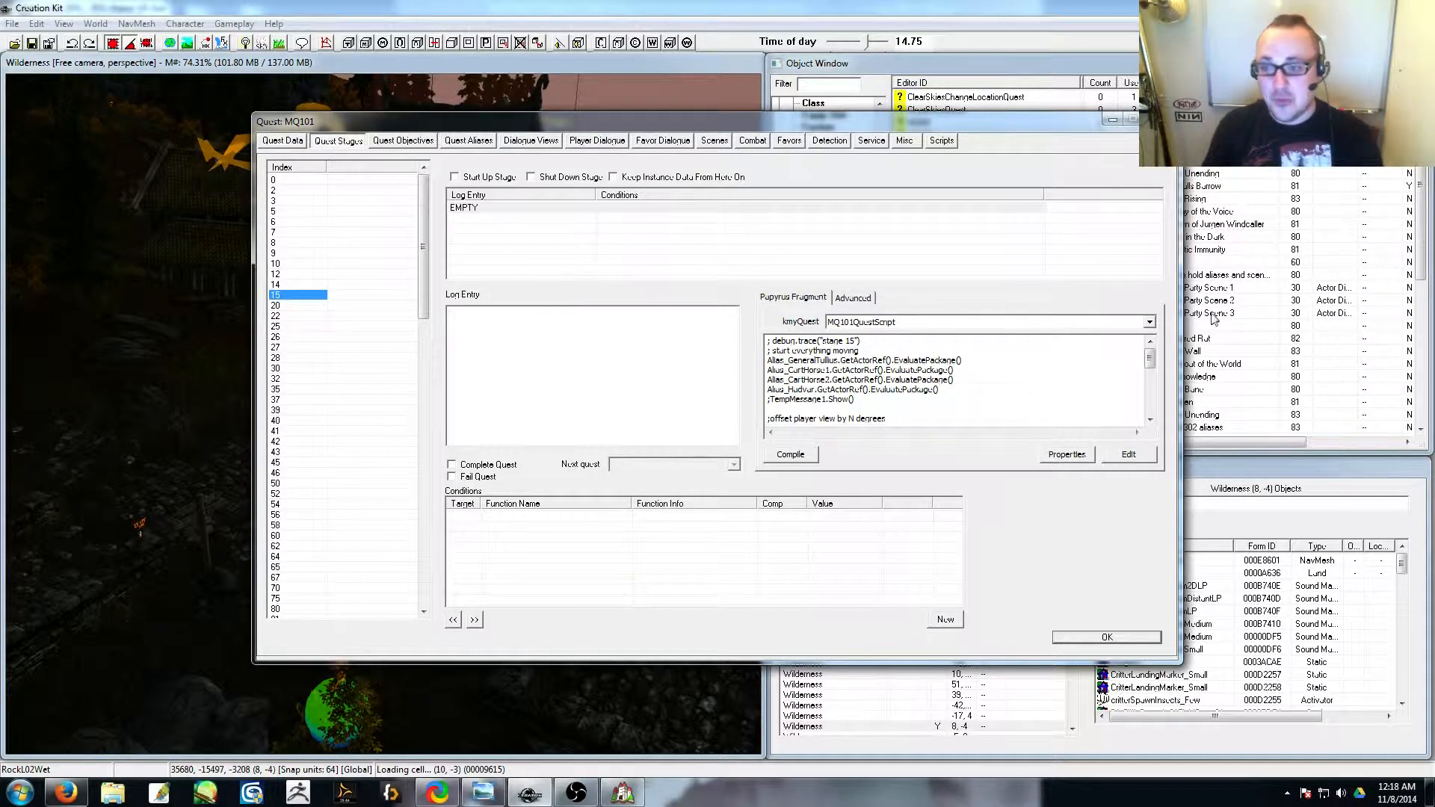
scroll(1152, 371, down, 1)
mouse_move(1151, 372)
mouse_down()
mouse_move(1163, 414)
mouse_move(1158, 355)
mouse_up()
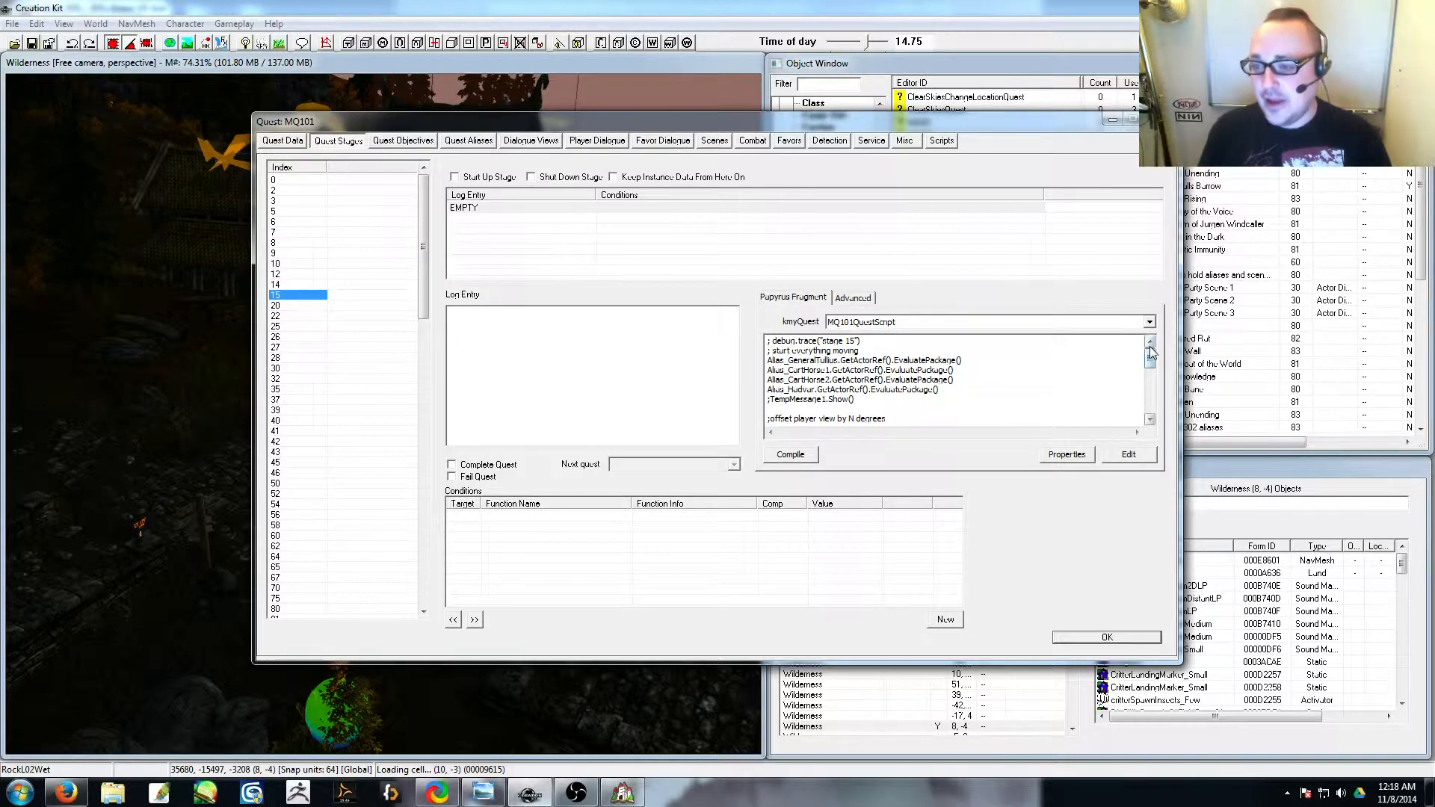
mouse_move(1150, 363)
mouse_down()
mouse_move(1151, 415)
mouse_move(1150, 358)
mouse_up()
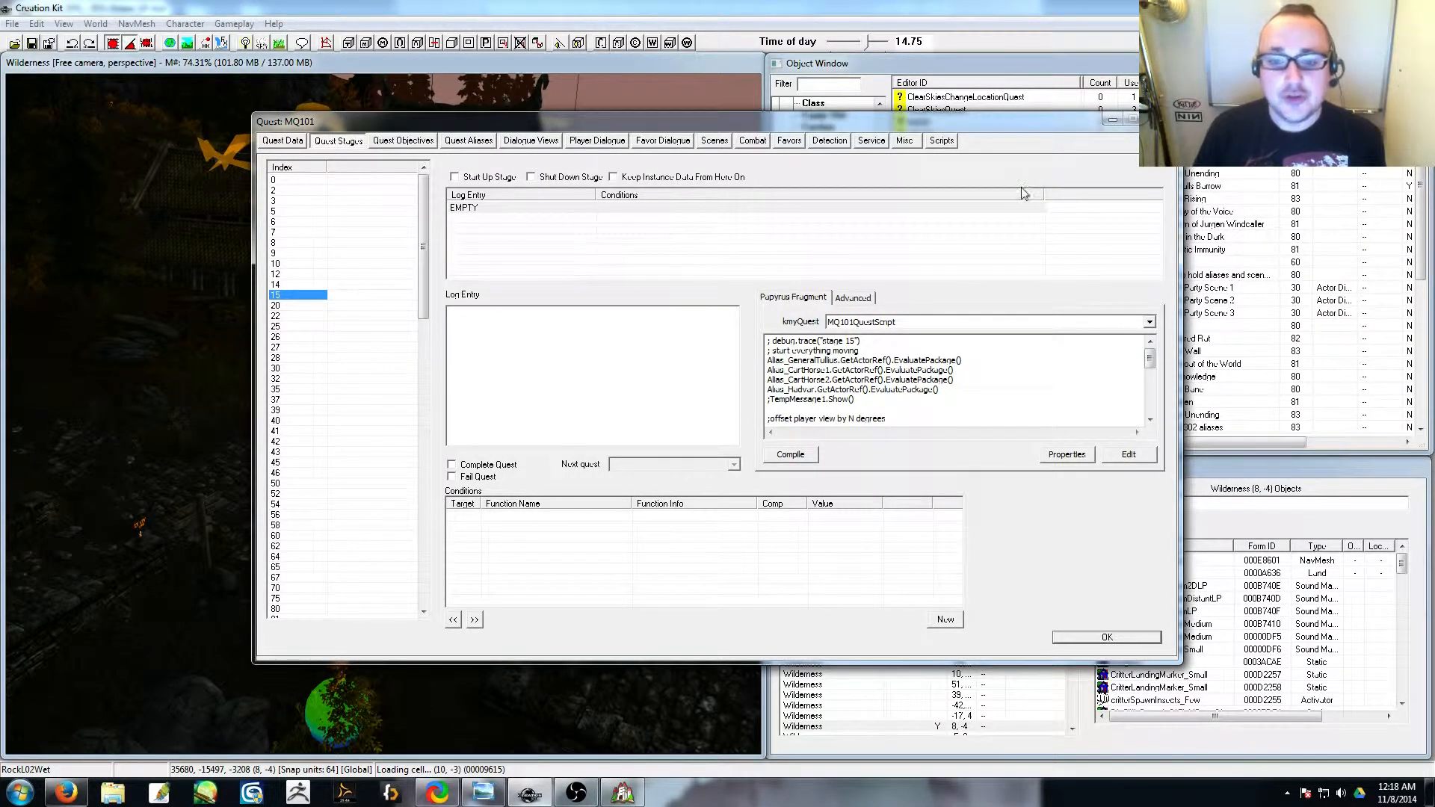
- Close the MQ101 quest window and look around the wilderness scene near the farm and the signpost
click(1133, 120)
middle_drag(464, 386, 526, 374)
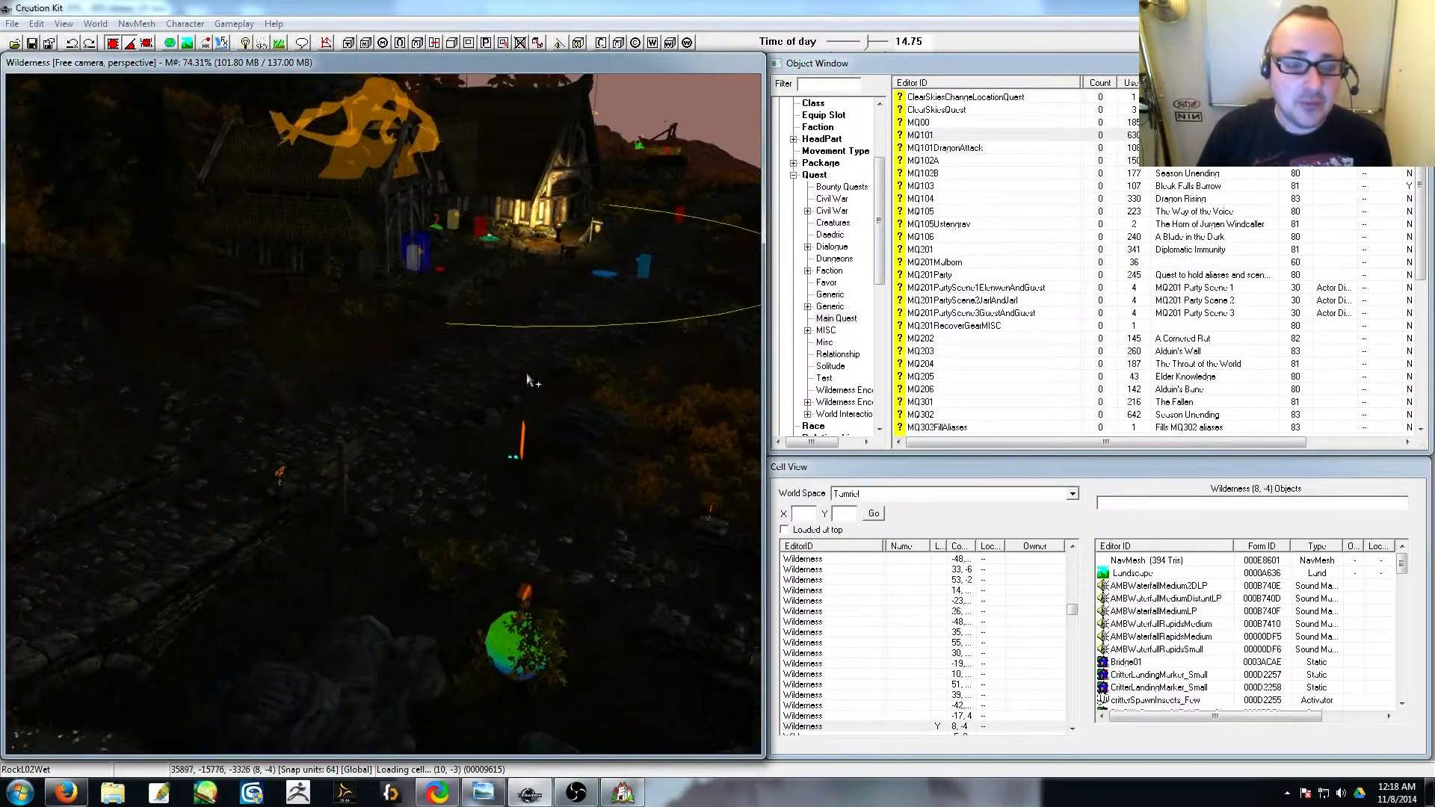
scroll(526, 374, up, 5)
mouse_move(479, 420)
middle_down()
mouse_move(414, 381)
mouse_move(532, 407)
middle_up()
middle_drag(499, 401, 682, 396)
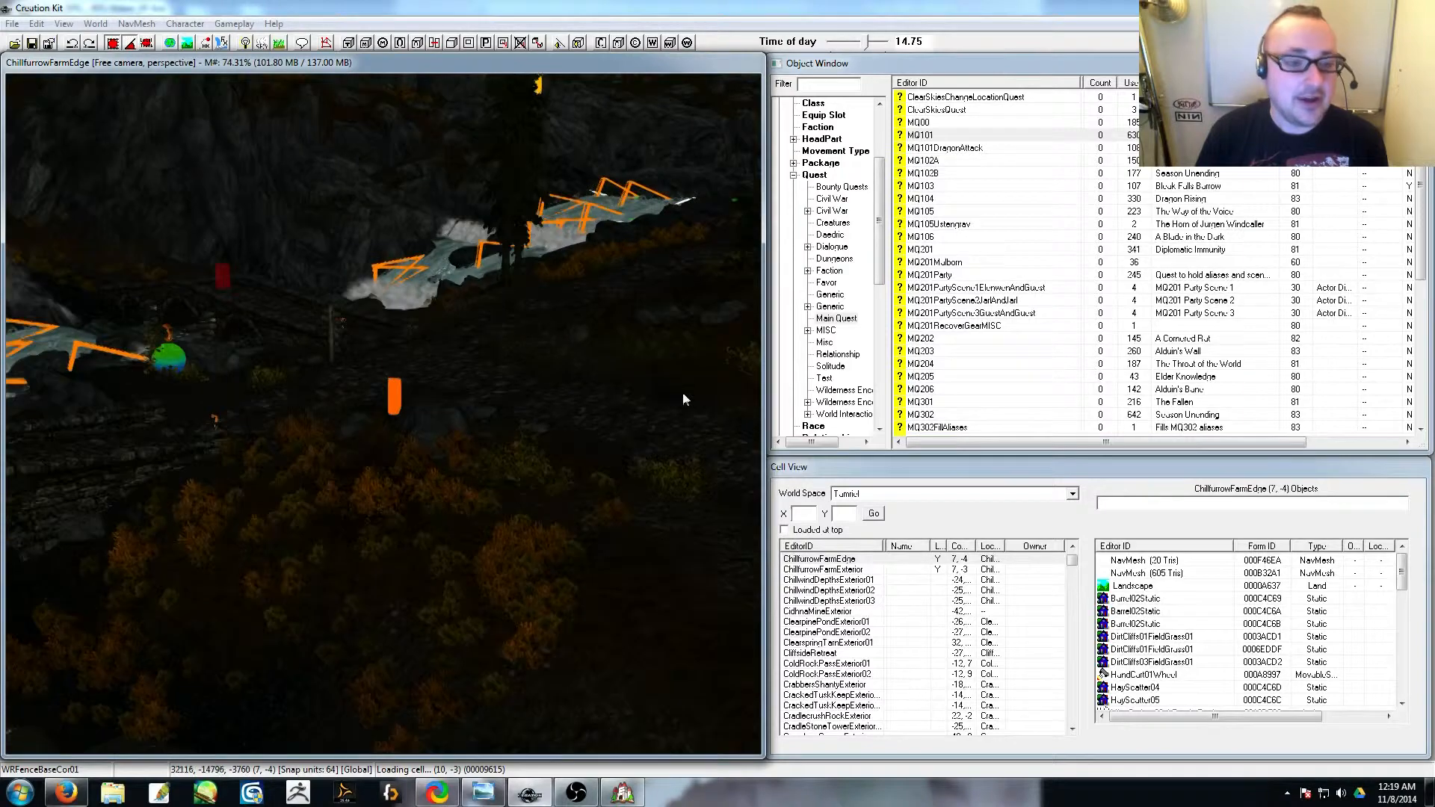
scroll(453, 396, up, 3)
middle_drag(453, 396, 533, 391)
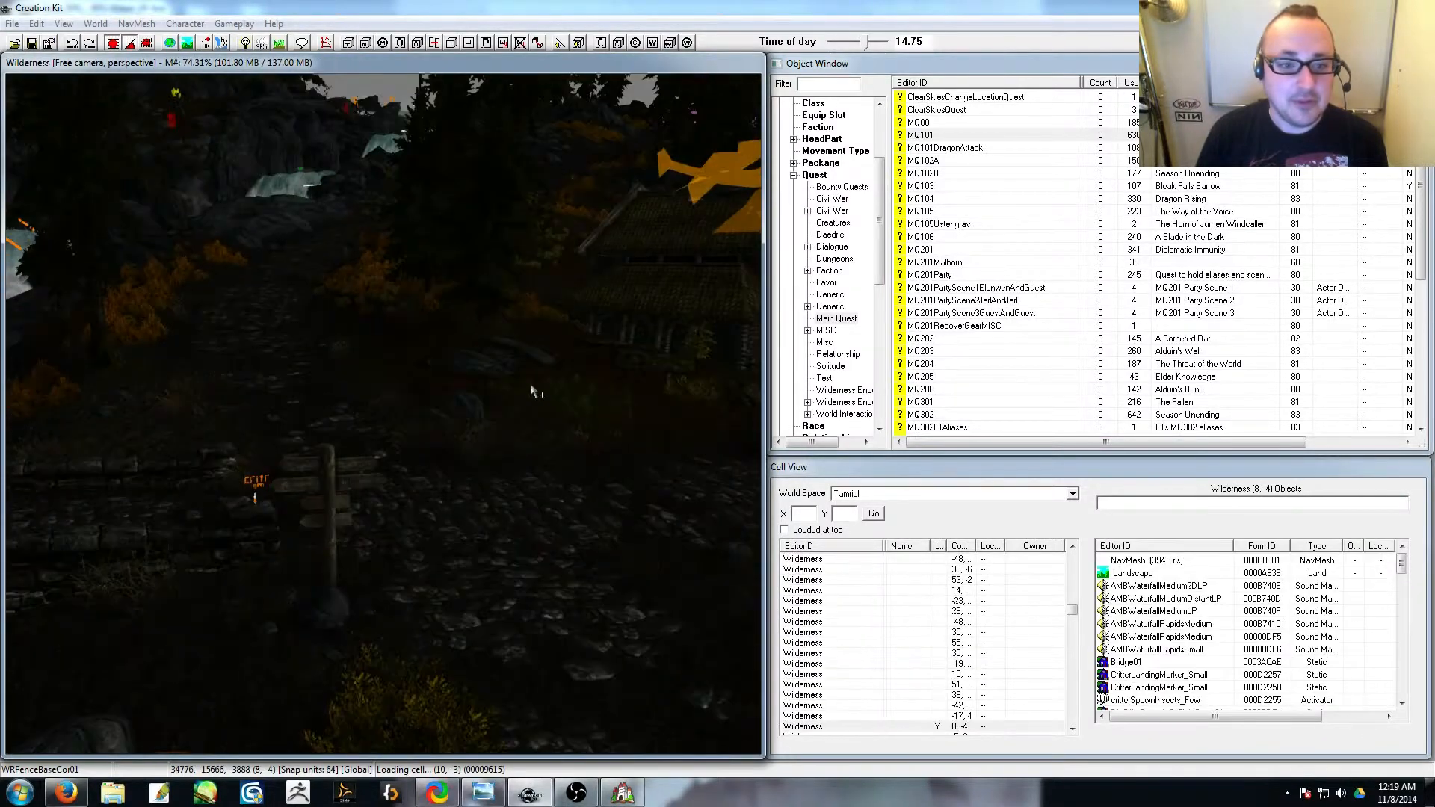
scroll(533, 391, down, 4)
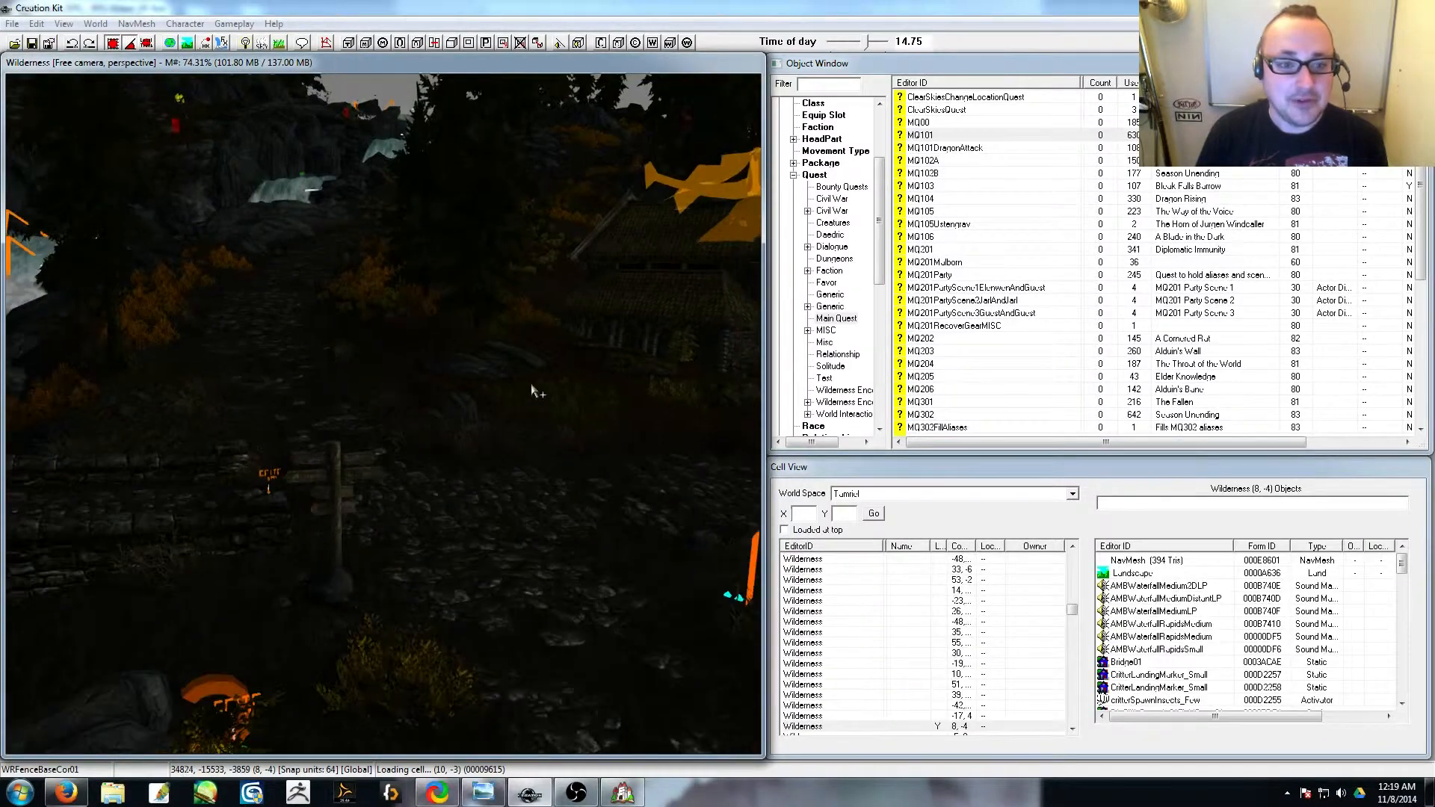
- Look over the lit farmhouses in the wilderness scene, and switch back to the old man's story event in RPG Maker VX Ace
mouse_move(628, 416)
middle_down()
mouse_move(507, 415)
mouse_move(493, 434)
mouse_move(557, 460)
middle_up()
scroll(621, 414, down, 4)
mouse_move(458, 424)
middle_down()
mouse_move(556, 448)
mouse_move(511, 418)
middle_up()
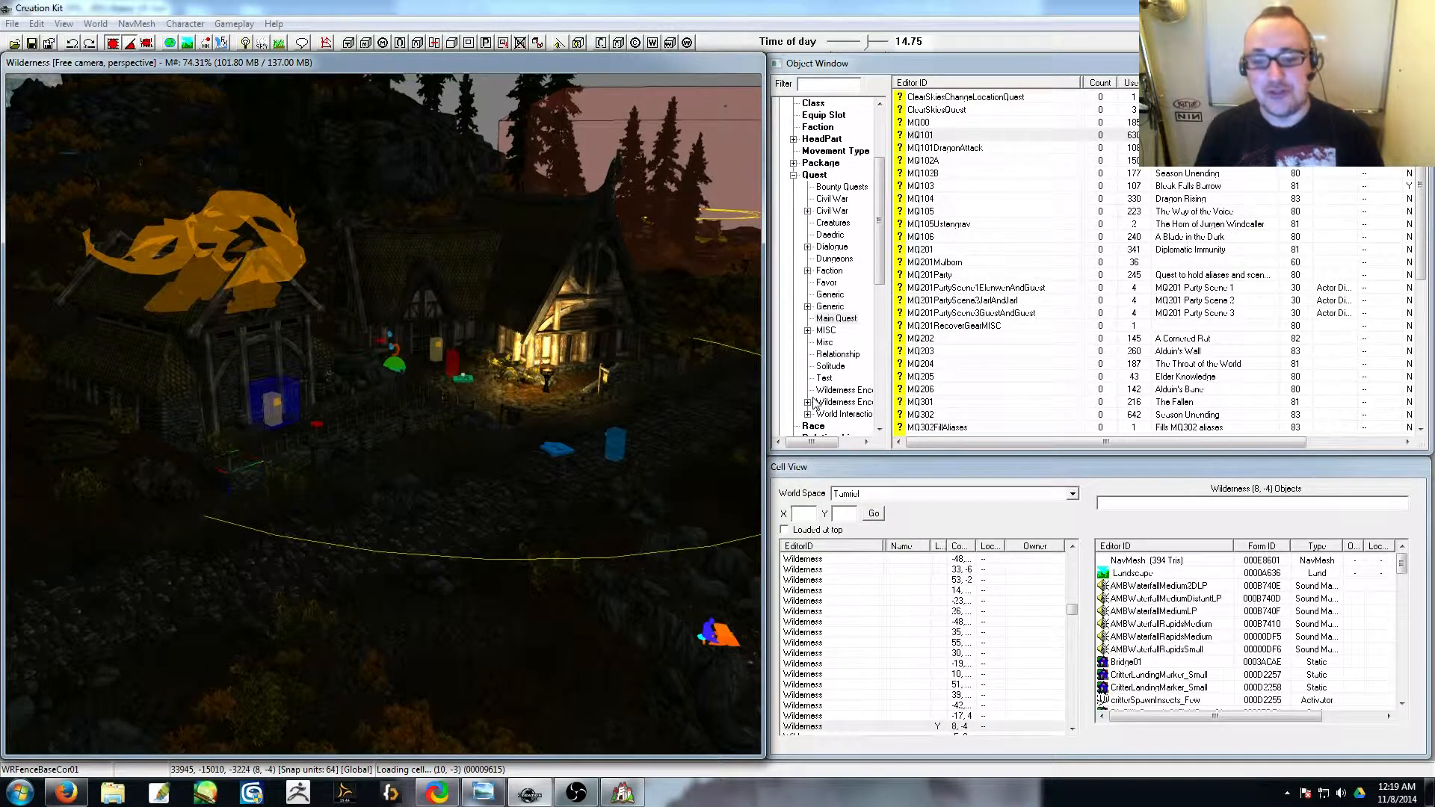
click(623, 792)
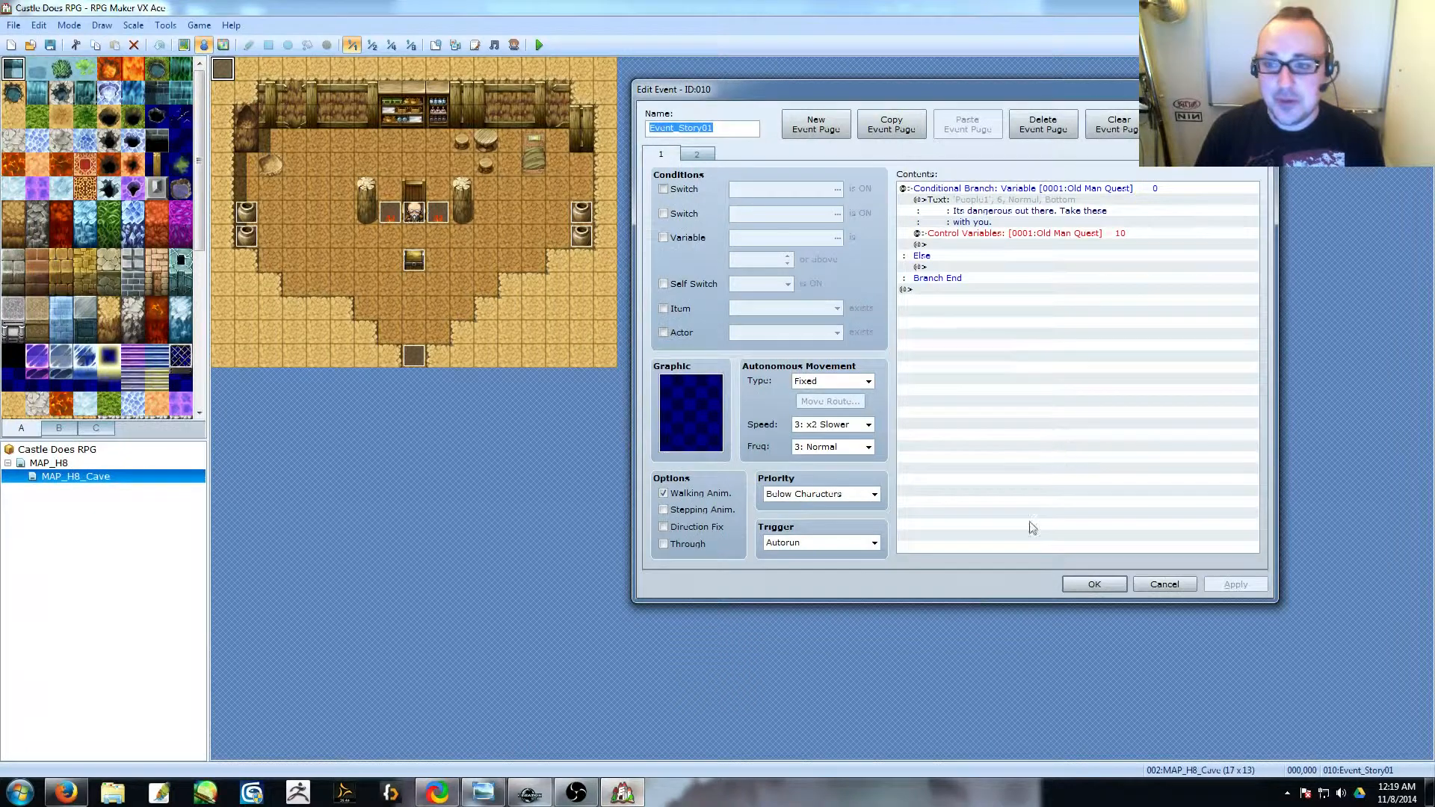
click(1105, 232)
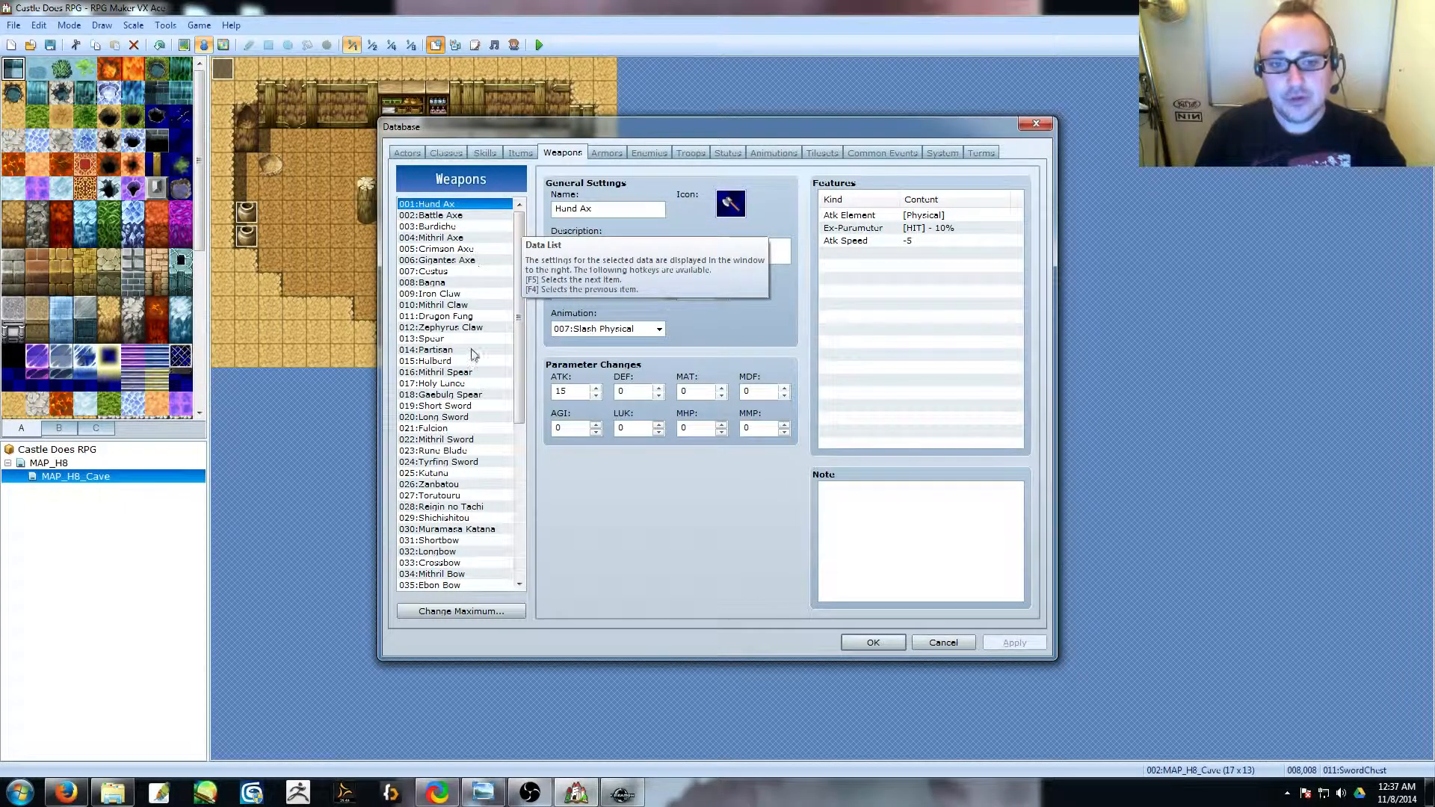
- Browse the database's weapon entries from Battle Axe through Etherblast Gun and back to Dagger, examining their types, prices and parameters
click(461, 217)
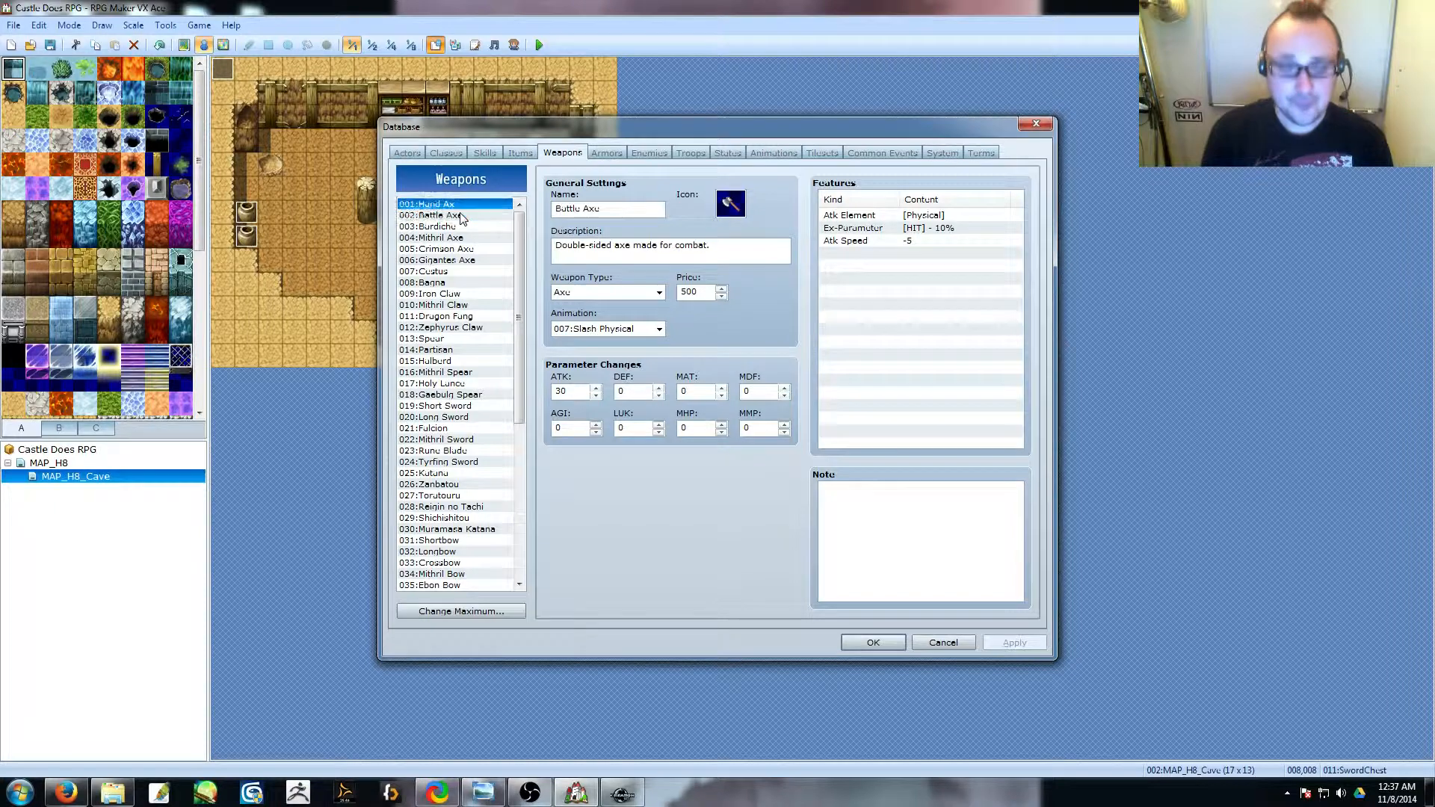
key(Down)
key(Down)
key(Down)
key(Down)
key(Down)
key(Down)
key(Down)
key(Down)
key(Down)
key(Down)
key(Down)
key(Down)
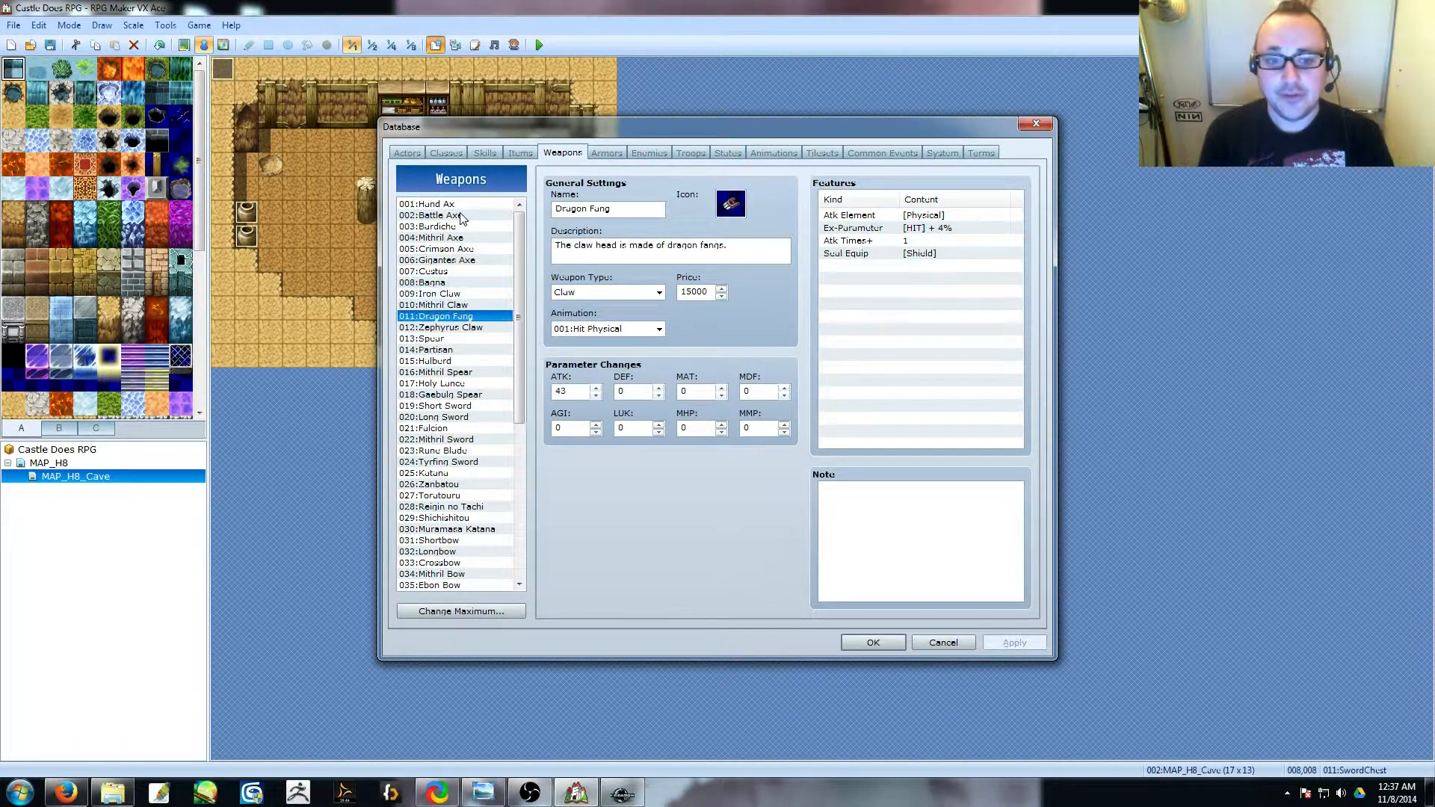
key(Down)
key(Down)
key(Down)
key(Down)
key(Down)
key(Down)
key(Down)
key(Down)
key(Down)
key(Down)
key(Down)
key(Down)
key(Down)
key(Down)
key(Down)
key(Down)
key(Down)
key(Down)
key(Down)
key(Down)
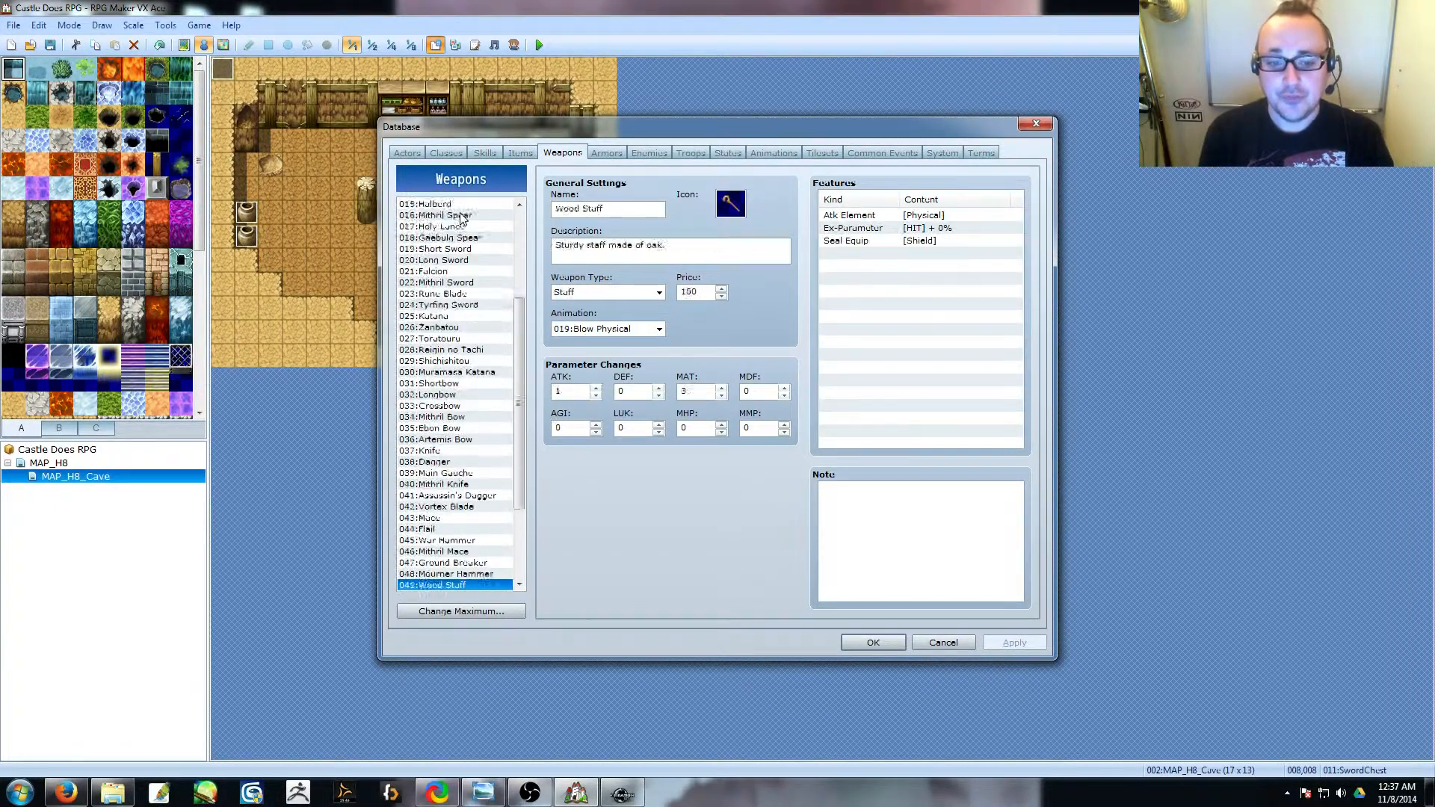
key(Up)
key(Up)
key(Up)
key(Up)
key(Up)
key(Up)
key(Up)
key(Up)
key(Up)
key(Up)
key(Up)
key(Up)
key(Up)
key(Up)
key(Up)
key(Up)
key(Up)
key(Up)
key(Up)
key(Up)
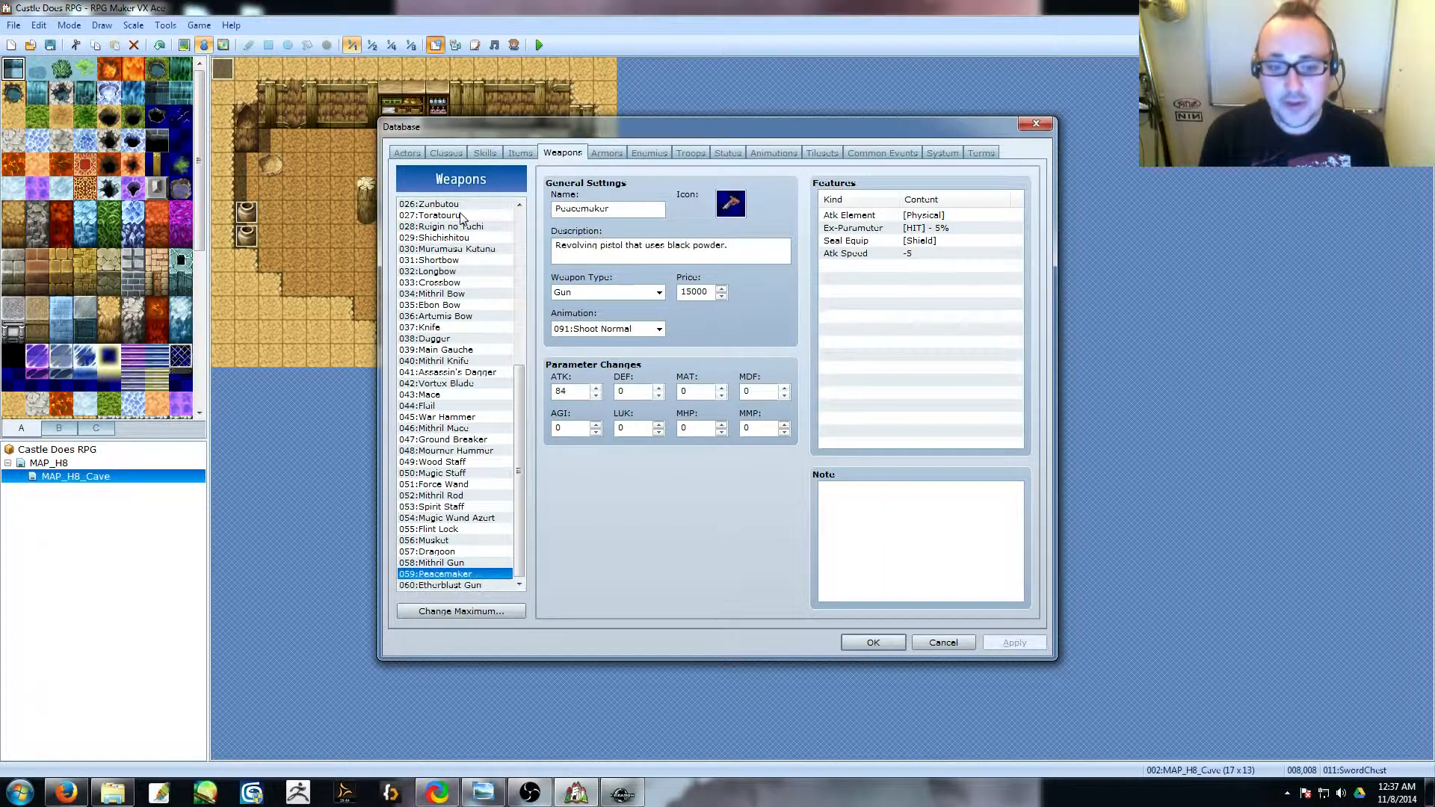
key(Down)
key(Down)
key(Down)
key(Down)
key(Down)
key(Down)
key(Down)
key(Down)
key(Down)
key(Down)
key(Down)
key(Down)
key(Down)
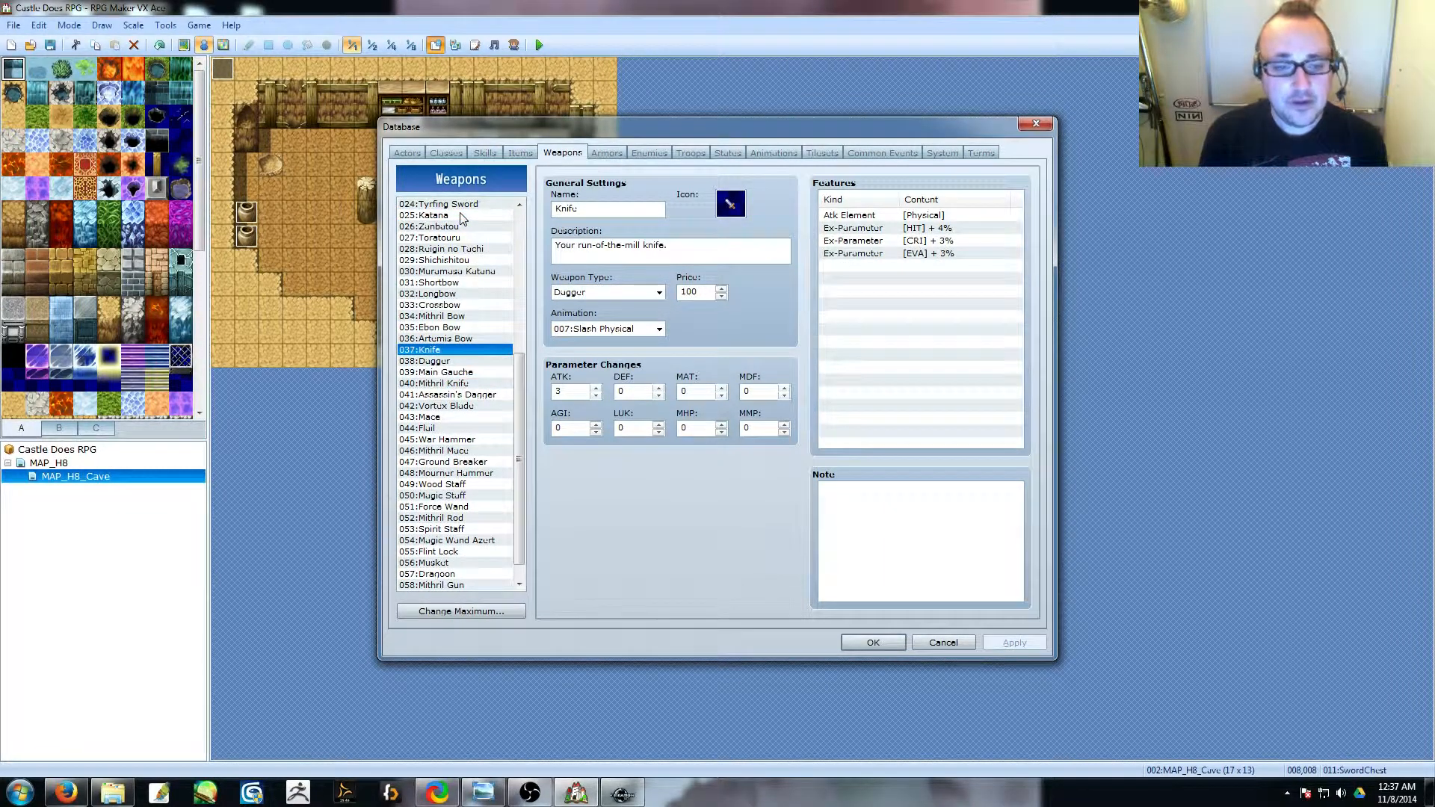
key(Down)
key(Up)
key(Down)
key(Up)
key(Down)
key(Down)
key(Down)
key(Down)
key(Down)
key(Down)
key(Down)
key(Down)
key(Down)
key(Down)
key(Down)
key(Down)
key(Down)
key(Down)
key(Down)
key(Down)
key(Down)
key(Down)
key(Down)
key(Down)
key(Down)
key(Down)
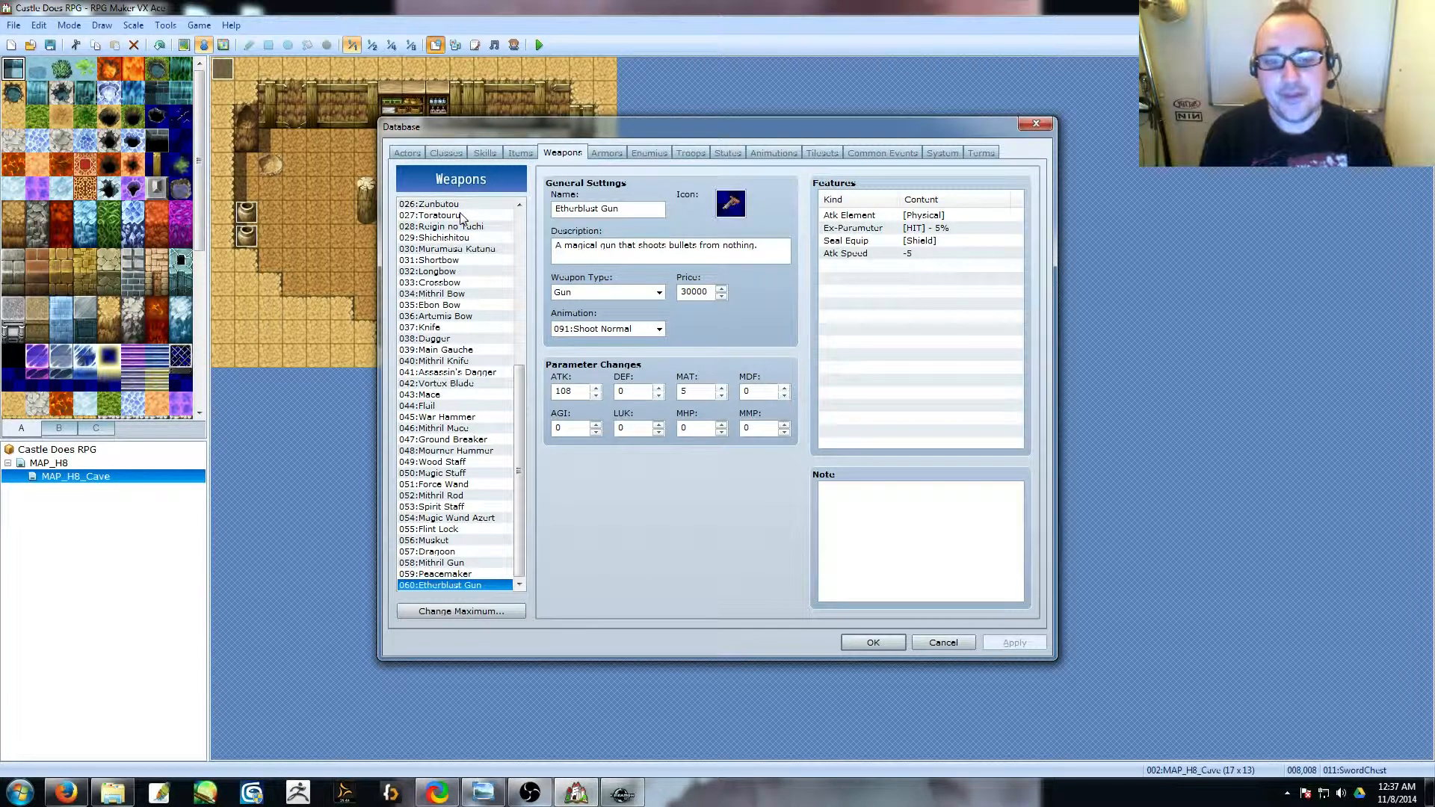
key(Up)
key(Up)
key(Up)
key(Up)
key(Up)
key(Up)
key(Up)
key(Up)
key(Up)
key(Up)
key(Up)
key(Up)
key(Up)
key(Up)
key(Up)
key(Up)
key(Up)
key(Up)
key(Up)
key(Up)
key(Up)
key(Up)
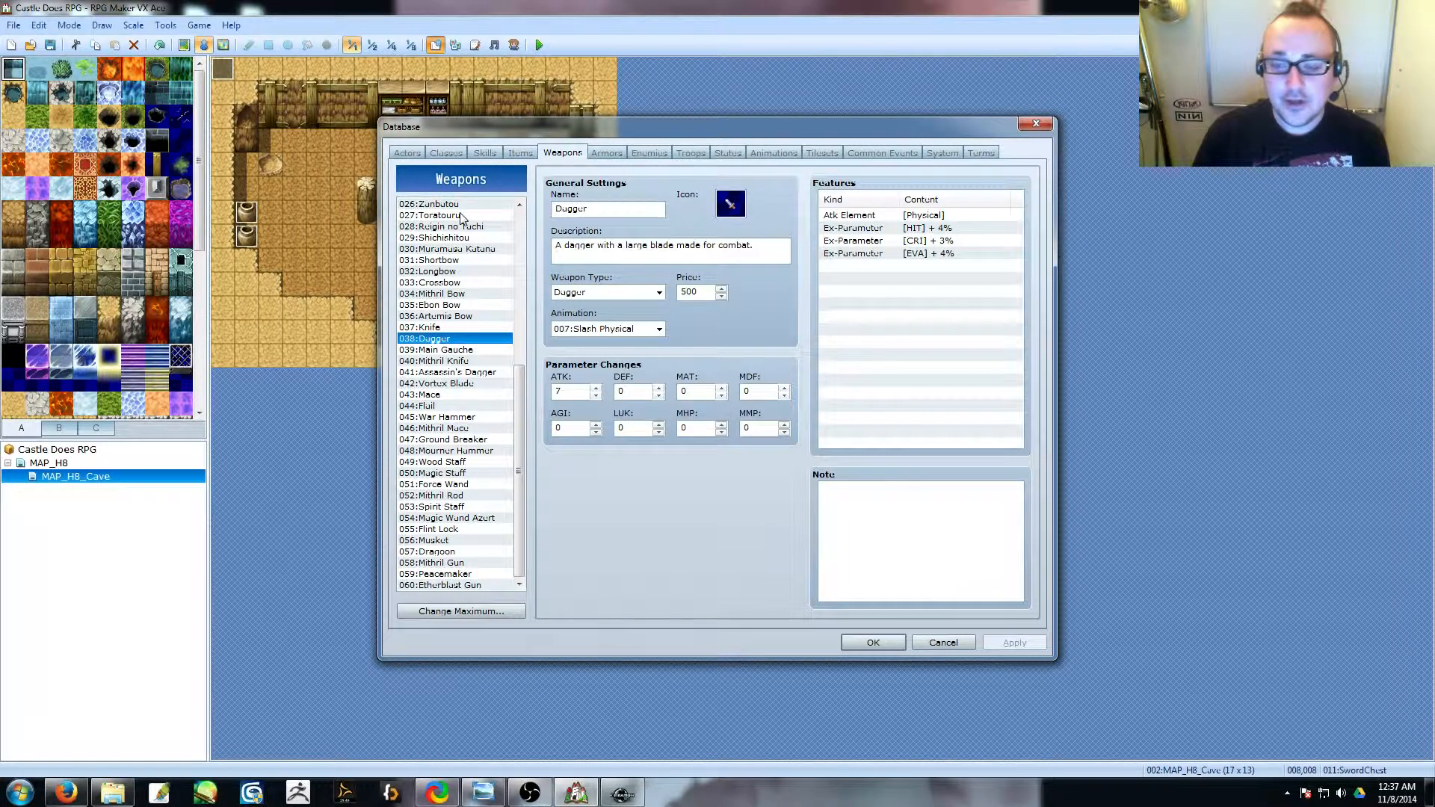
- Check the database's common events and compare the Slime and Bat enemy entries, returning to the weapons
click(880, 154)
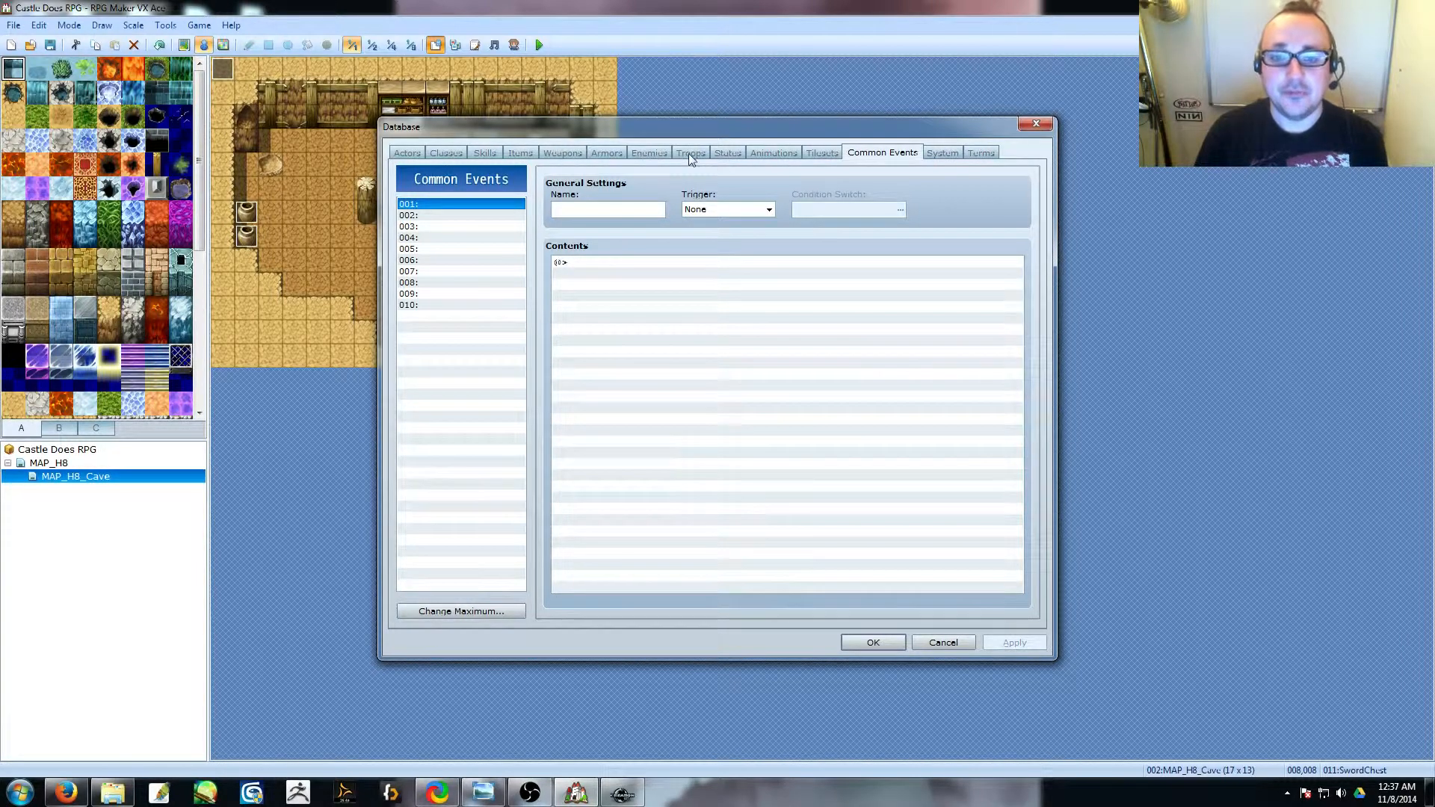
click(649, 153)
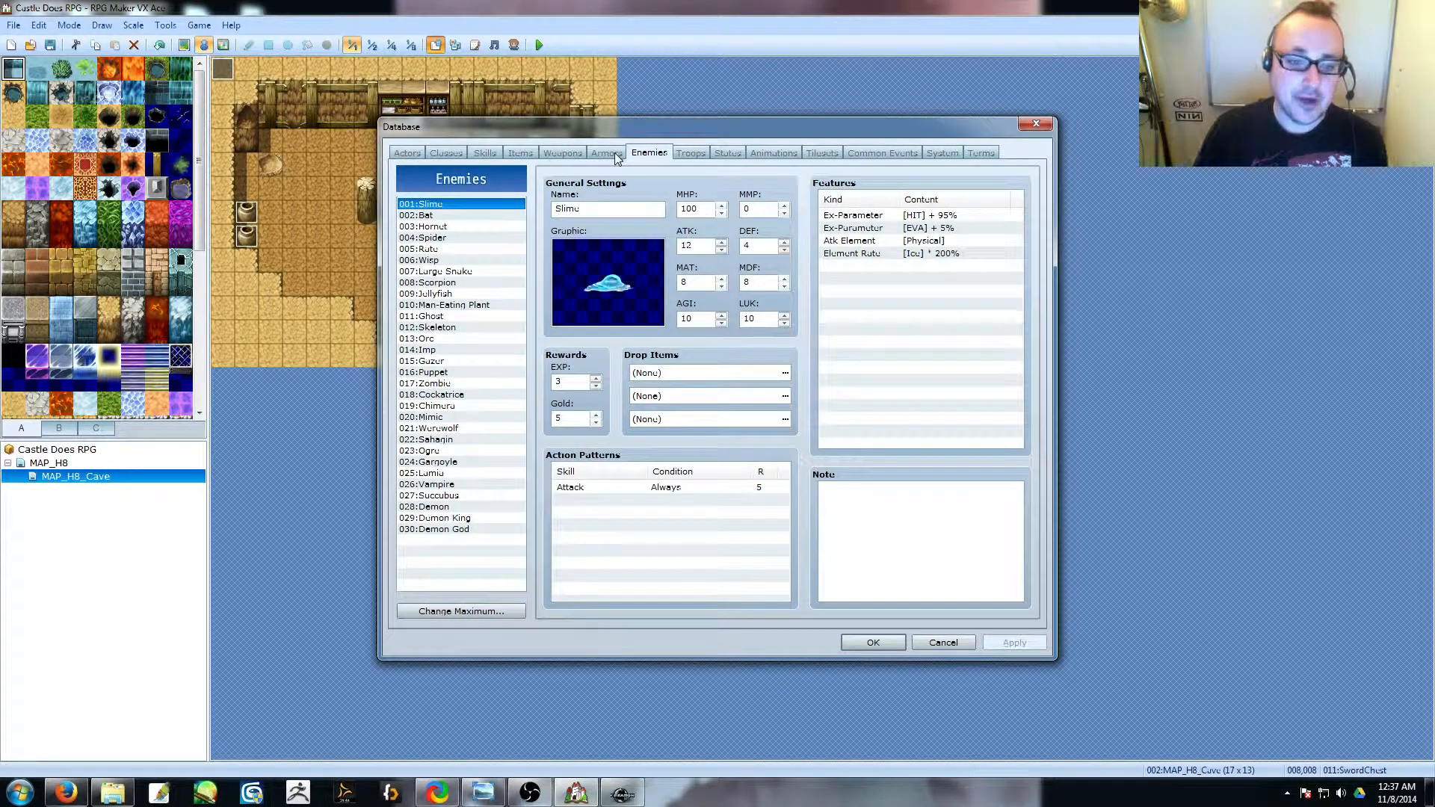
click(449, 216)
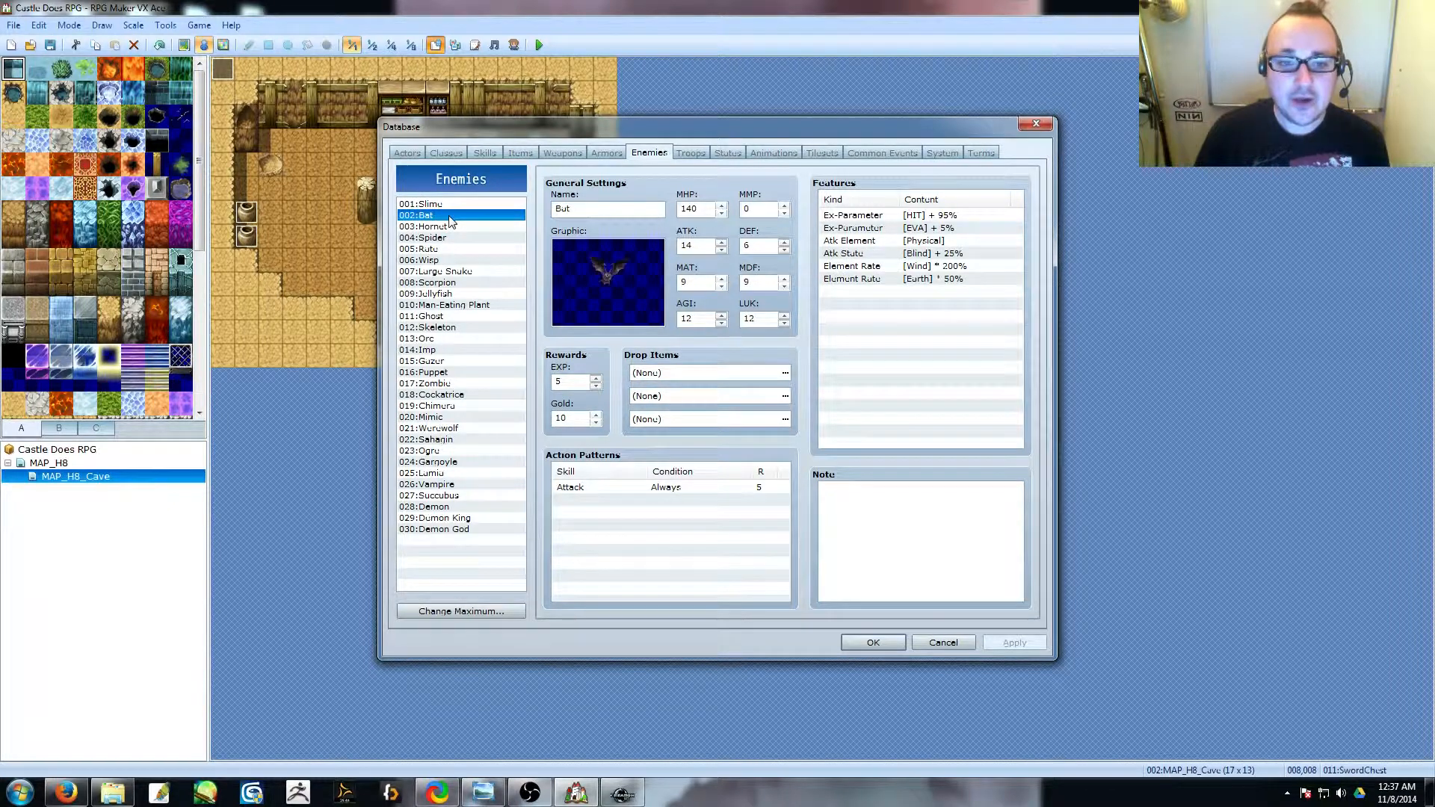
key(Up)
key(Down)
key(Up)
key(Down)
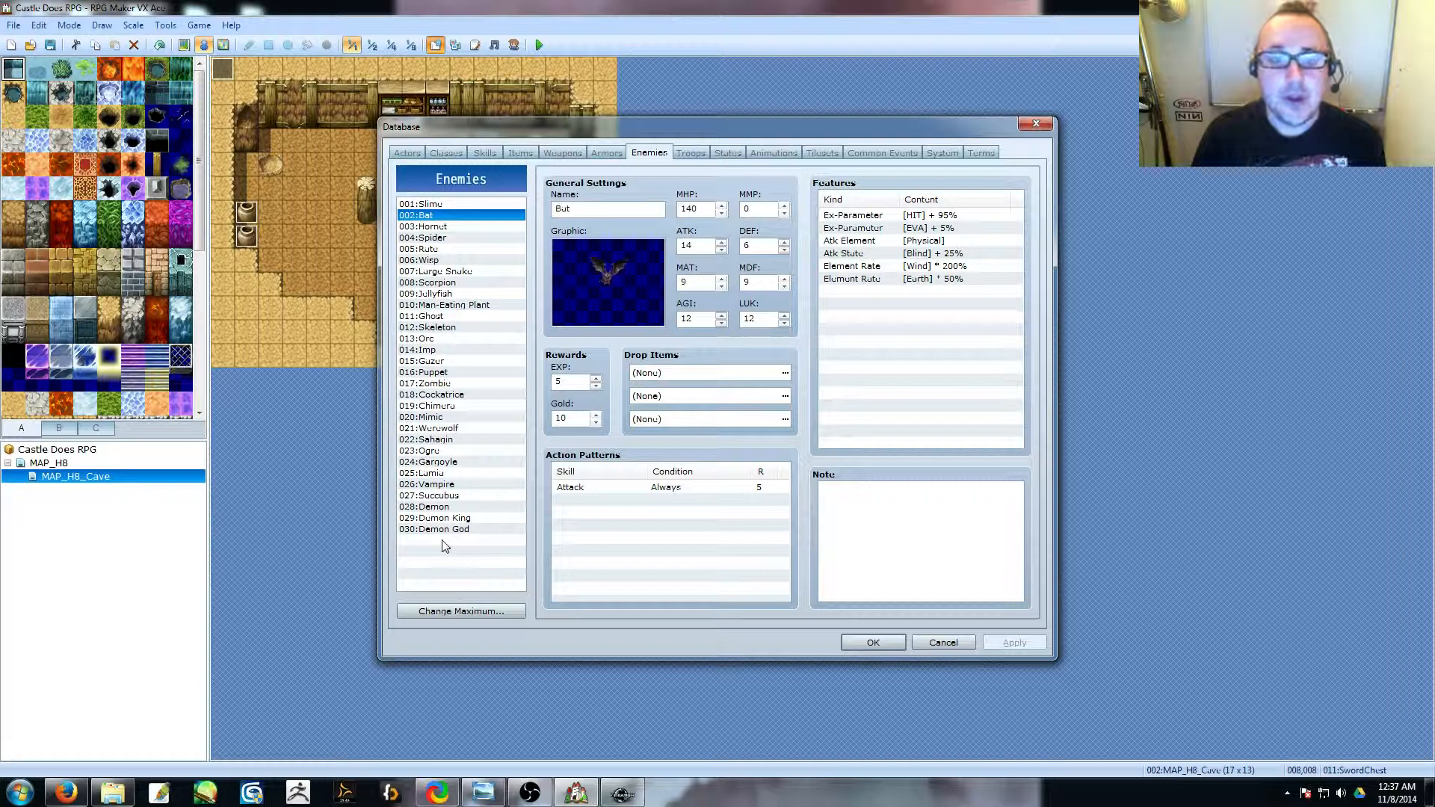
click(562, 153)
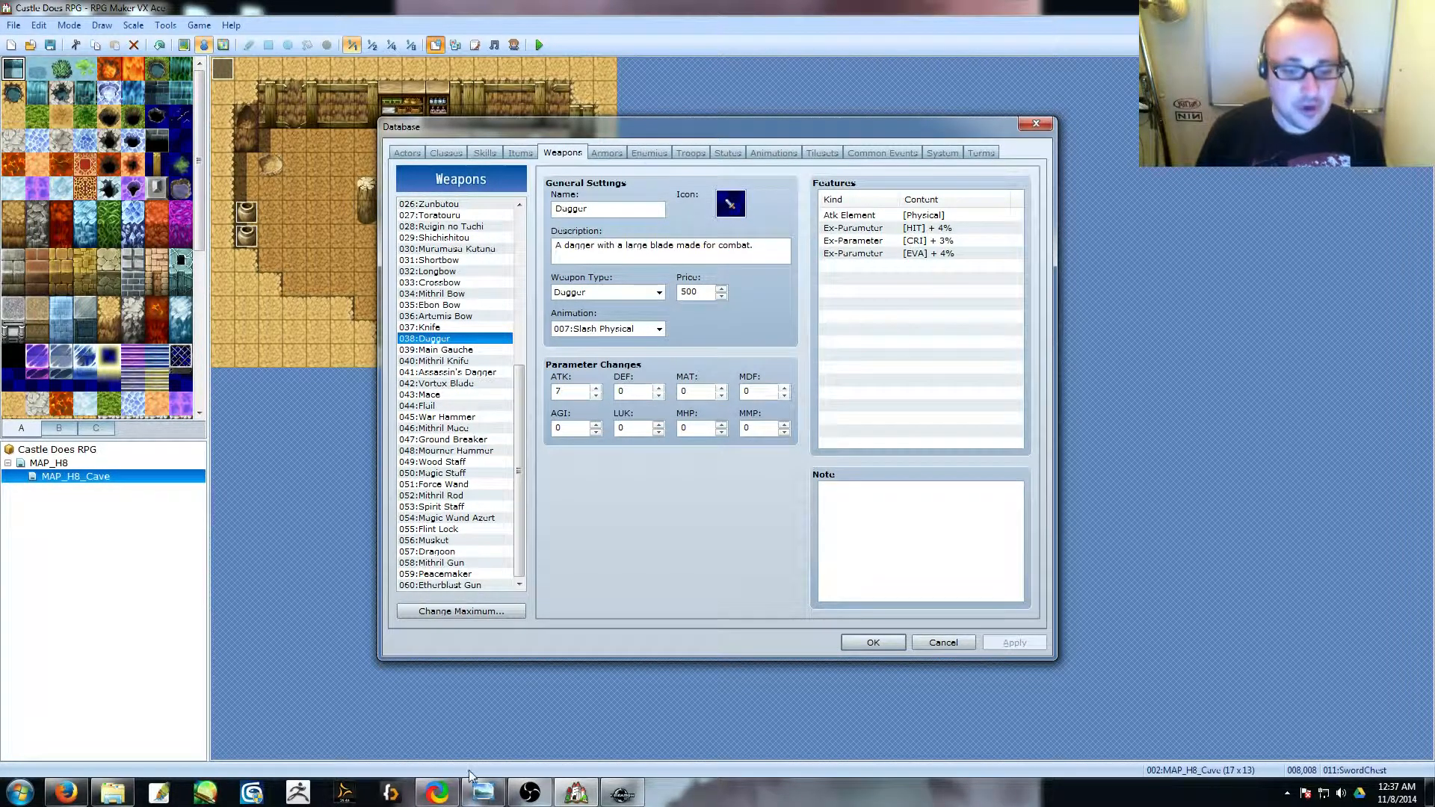
- Switch to the Creation Kit and duplicate the DaedricMace weapon
click(624, 792)
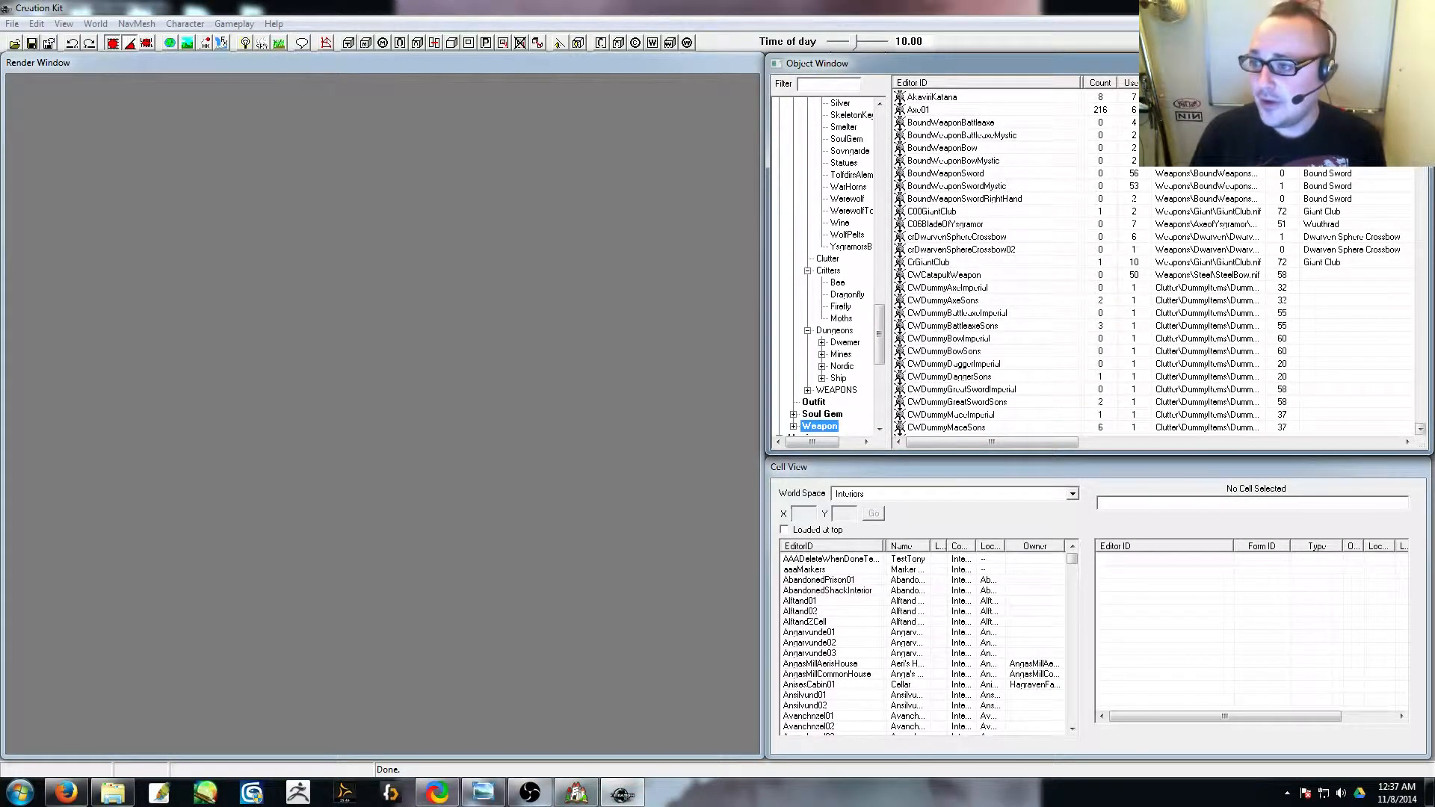
scroll(1150, 262, down, 15)
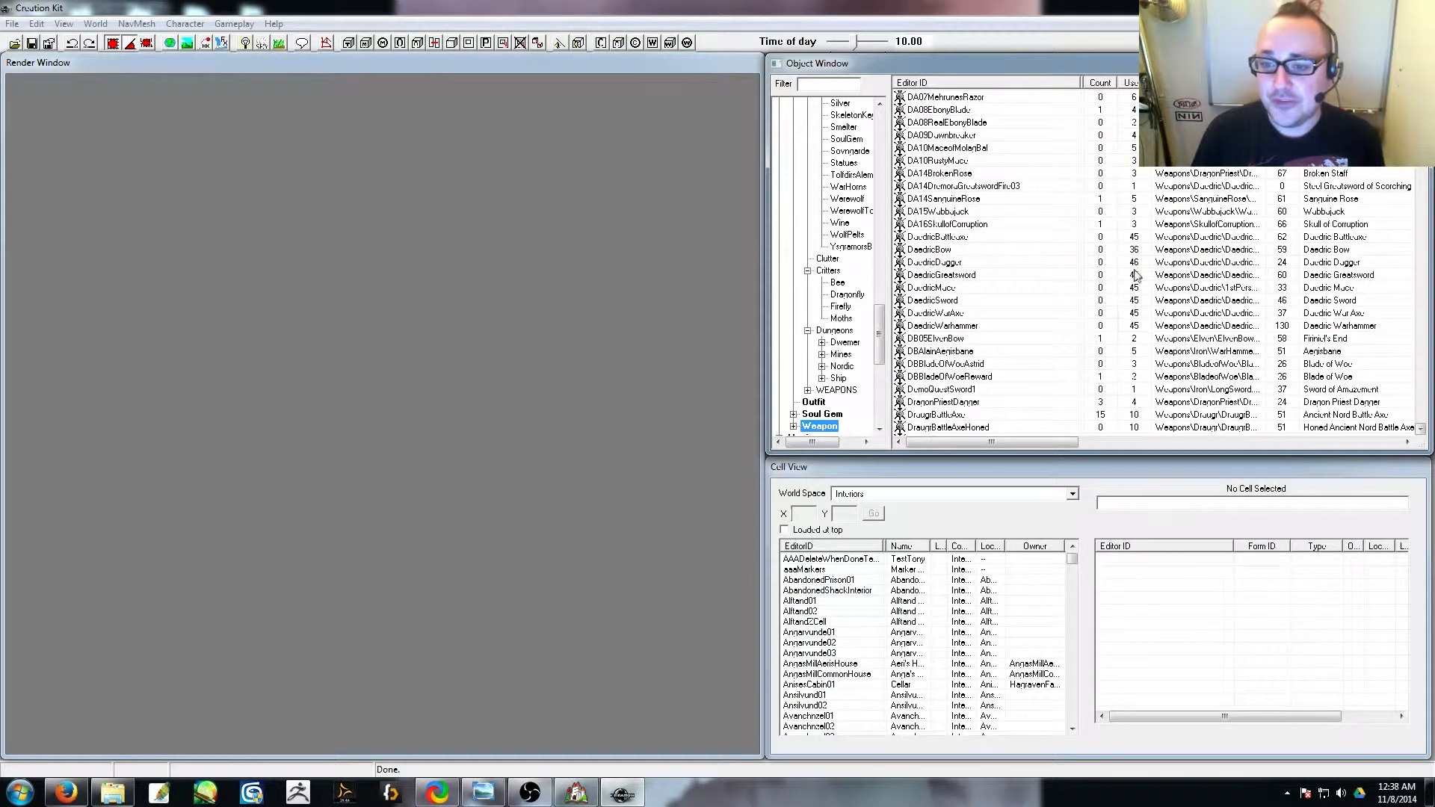
right_click(980, 290)
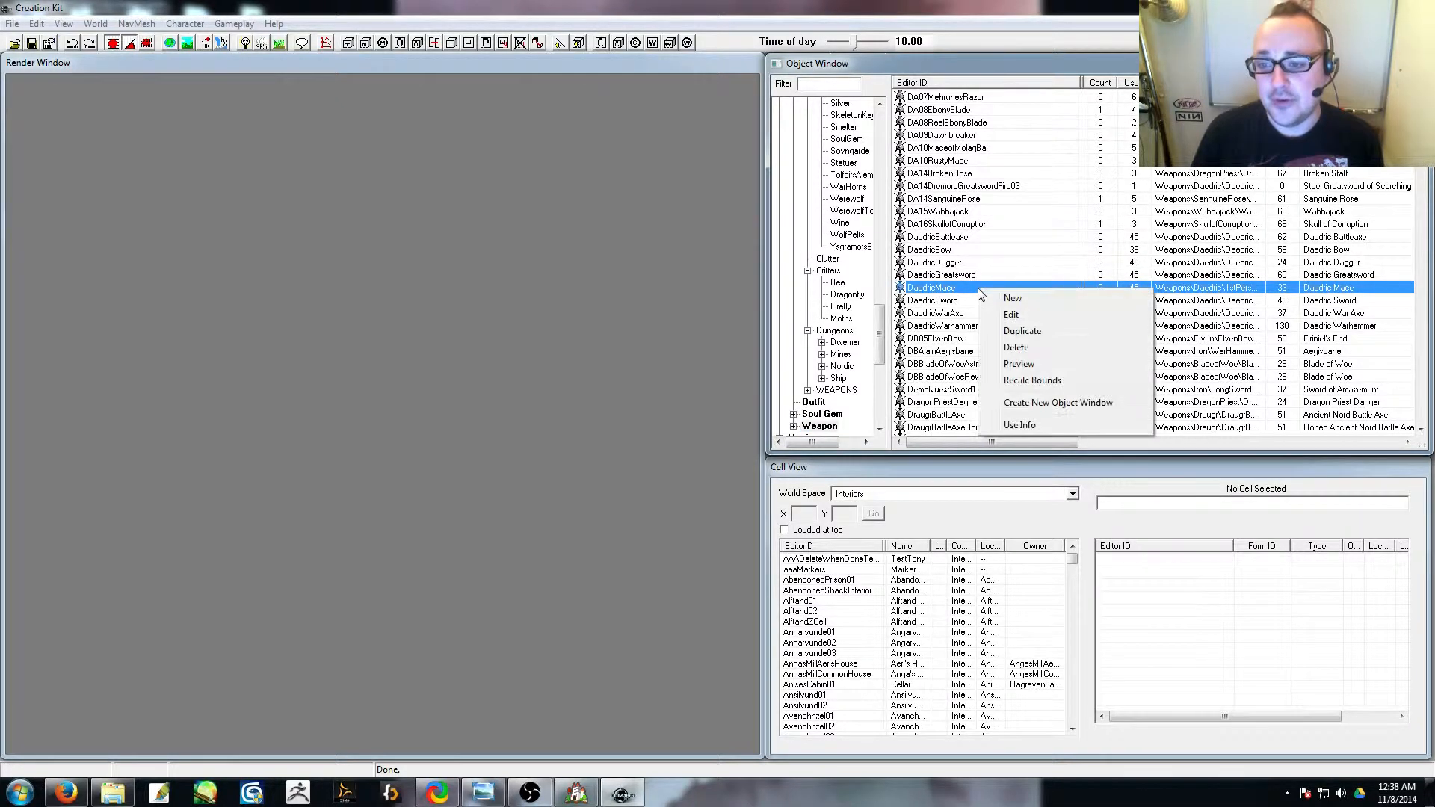
click(1022, 330)
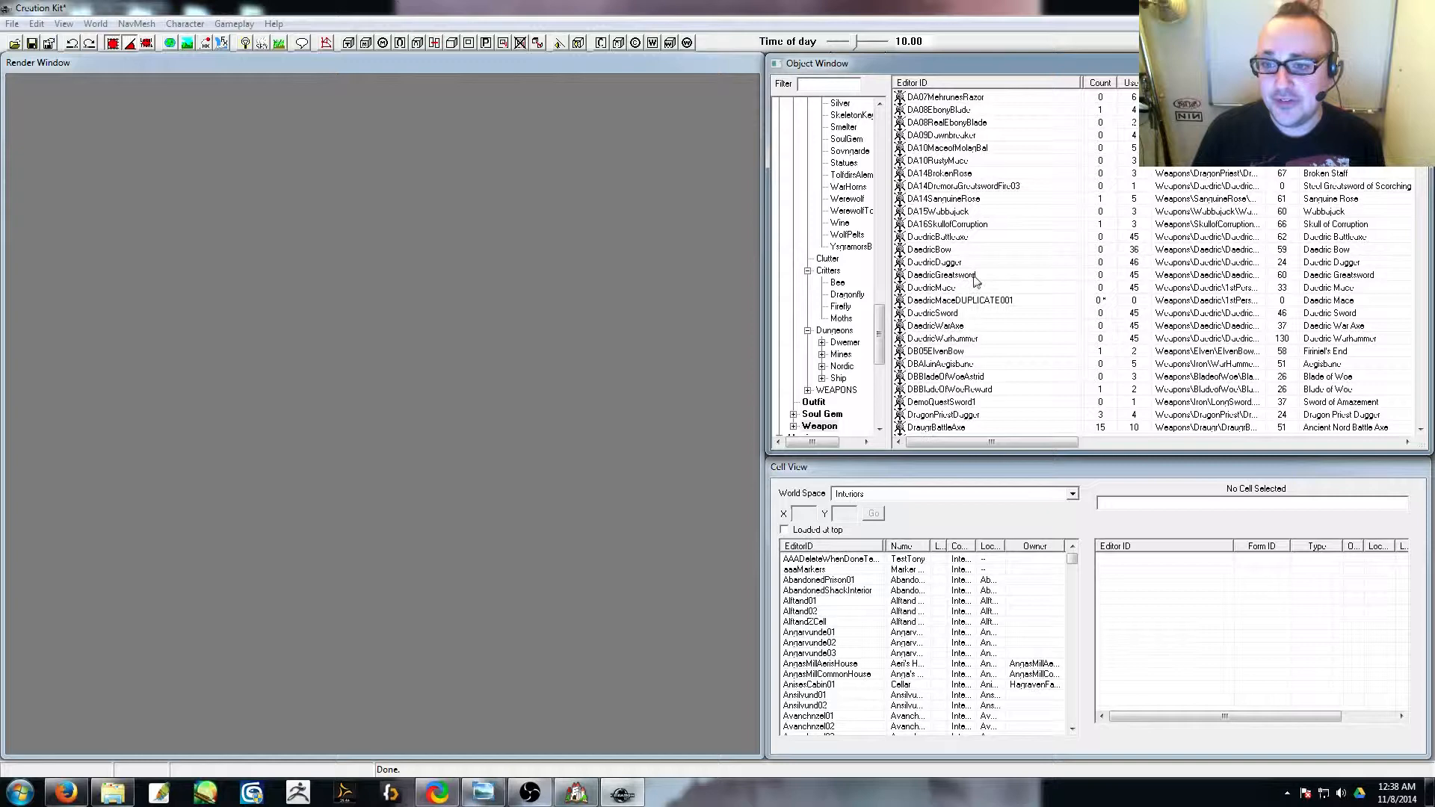
- Examine the value and ID of the duplicated Daedric mace, and close its properties without saving
click(986, 300)
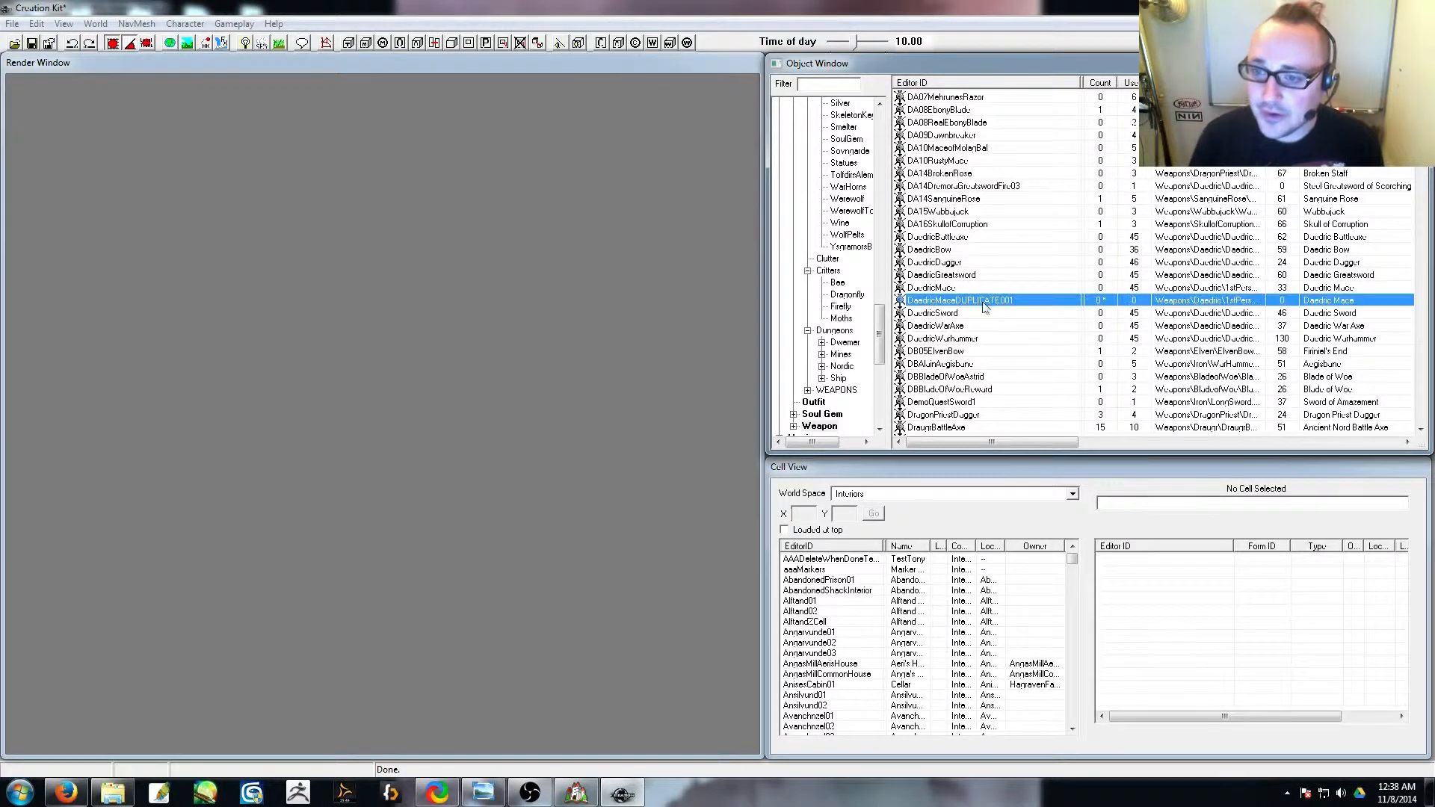
double_click(976, 300)
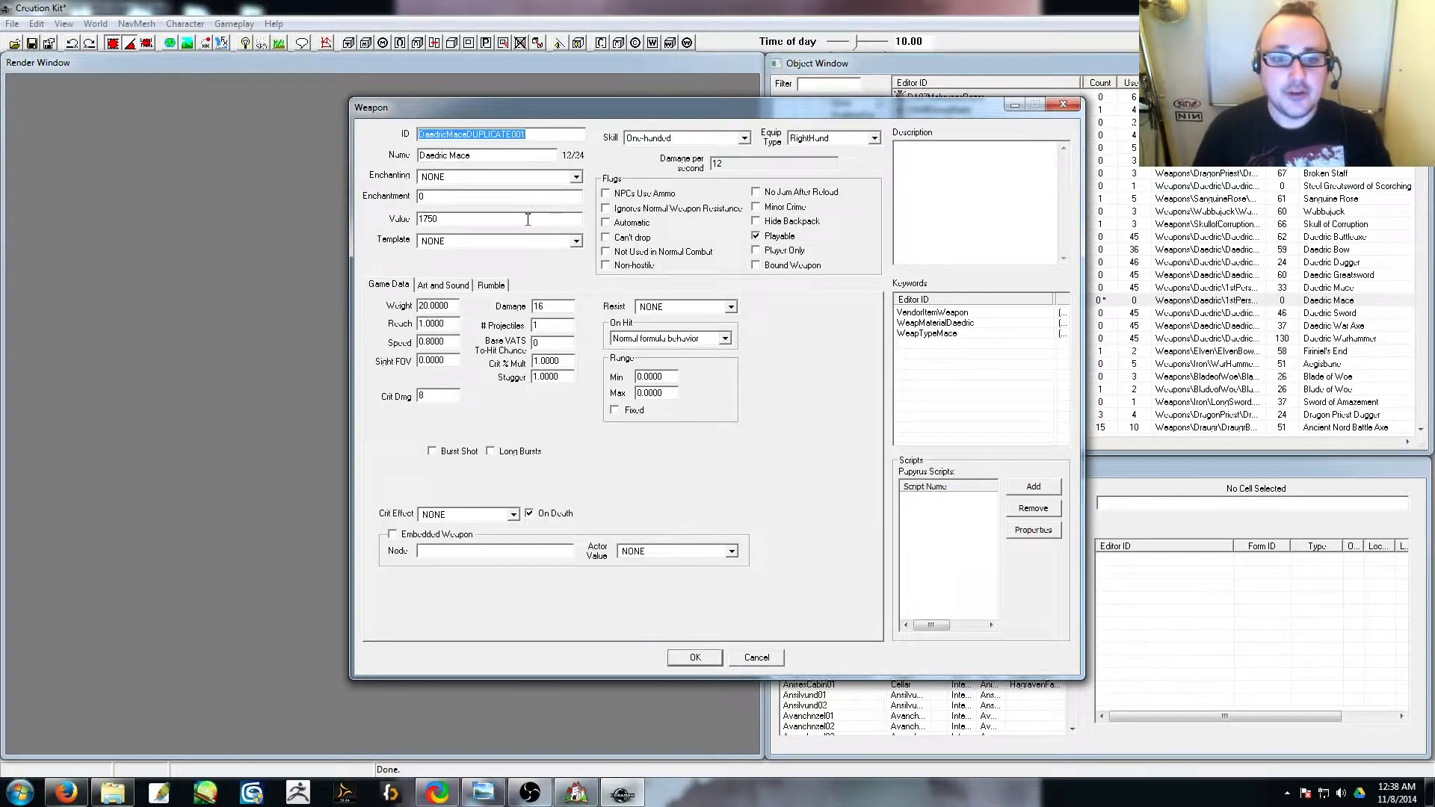
drag(453, 219, 381, 221)
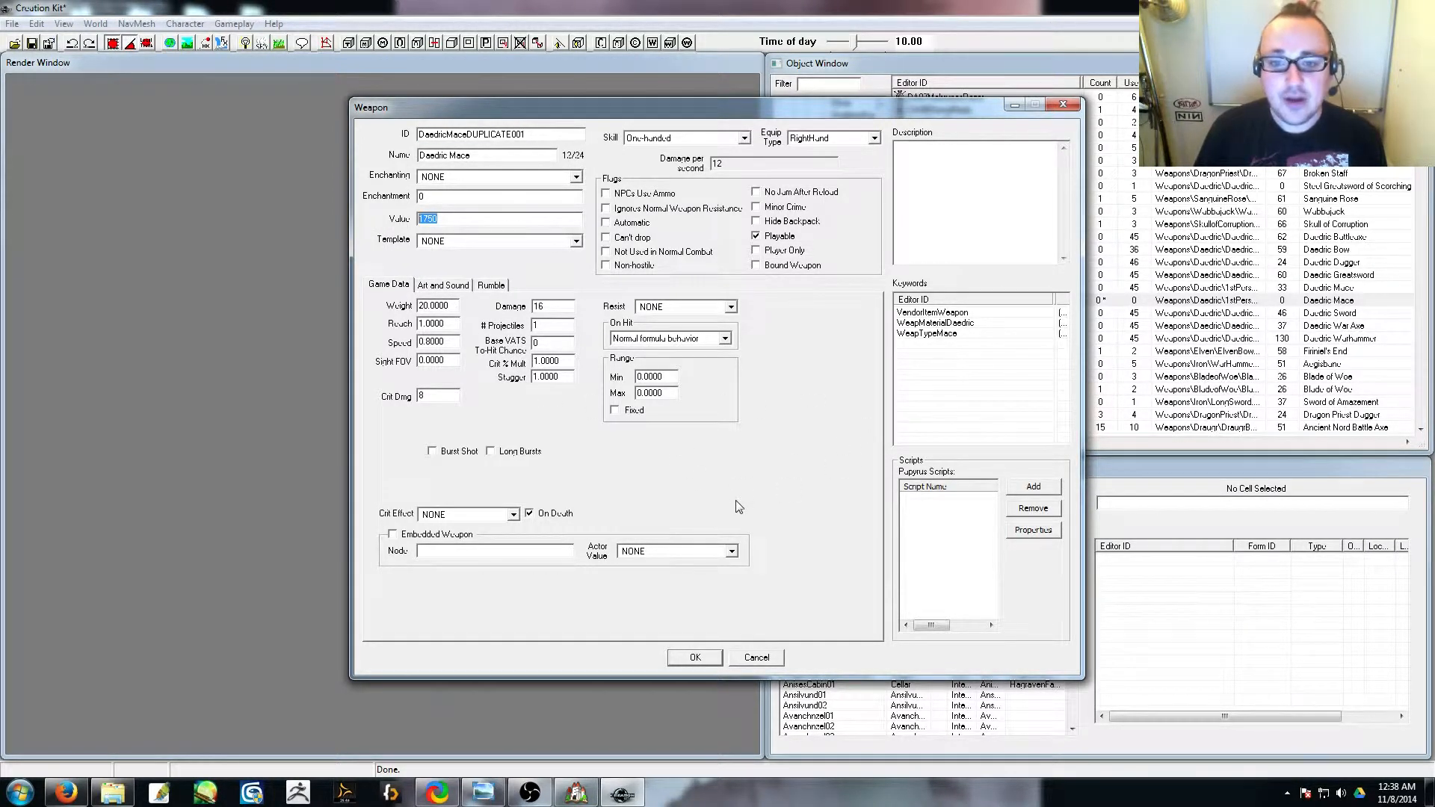
drag(528, 136, 467, 135)
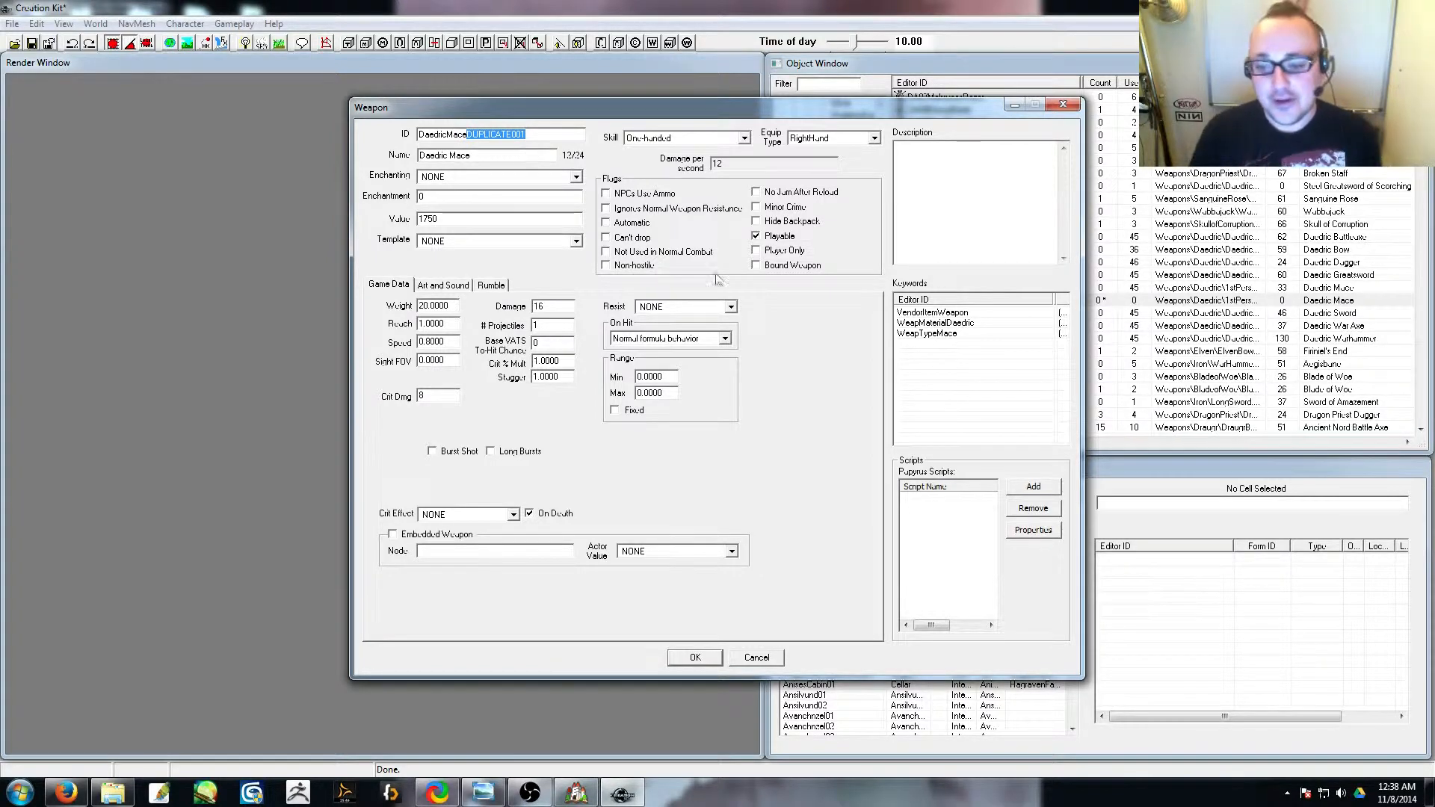
click(763, 659)
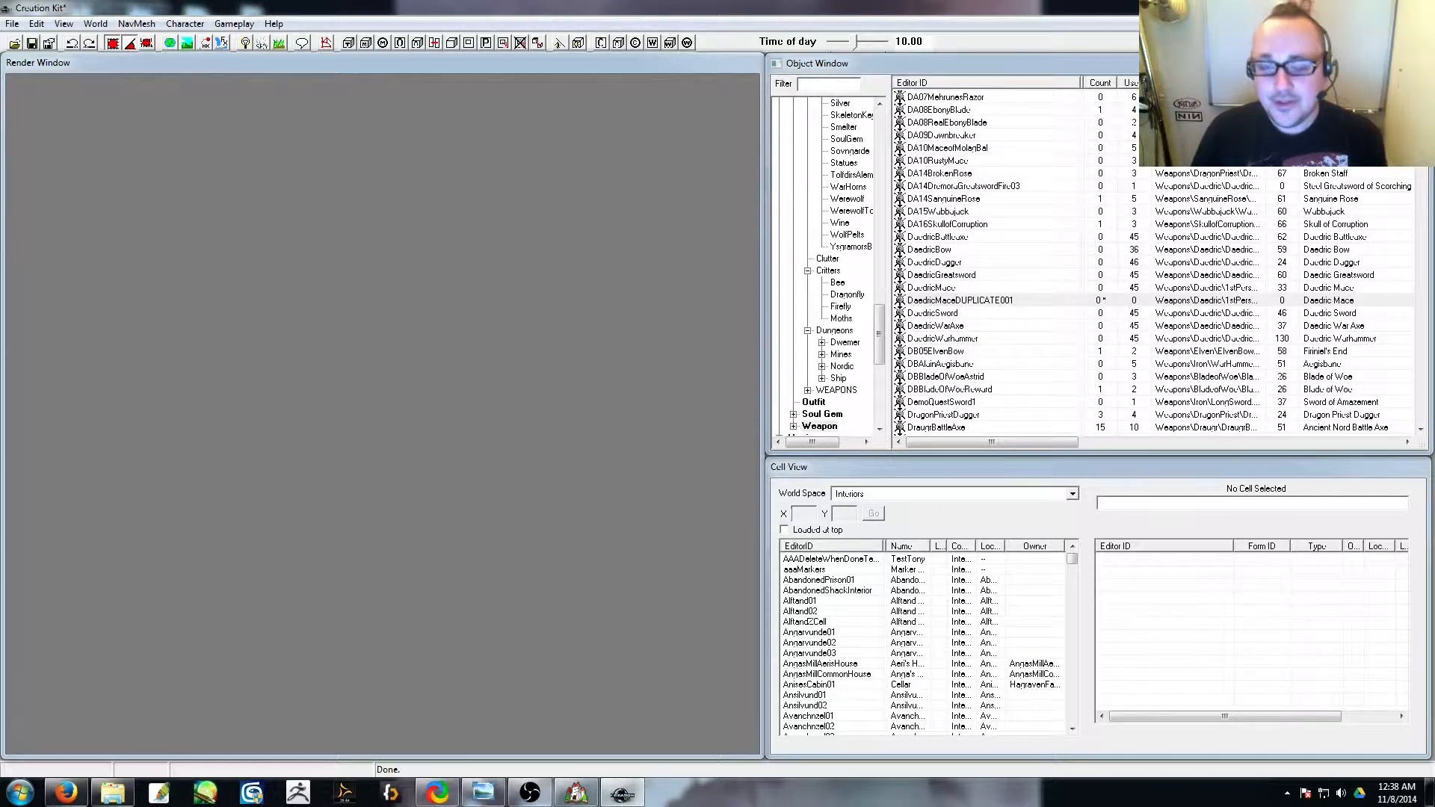
- Switch back to RPG Maker VX Ace and close the database
click(576, 793)
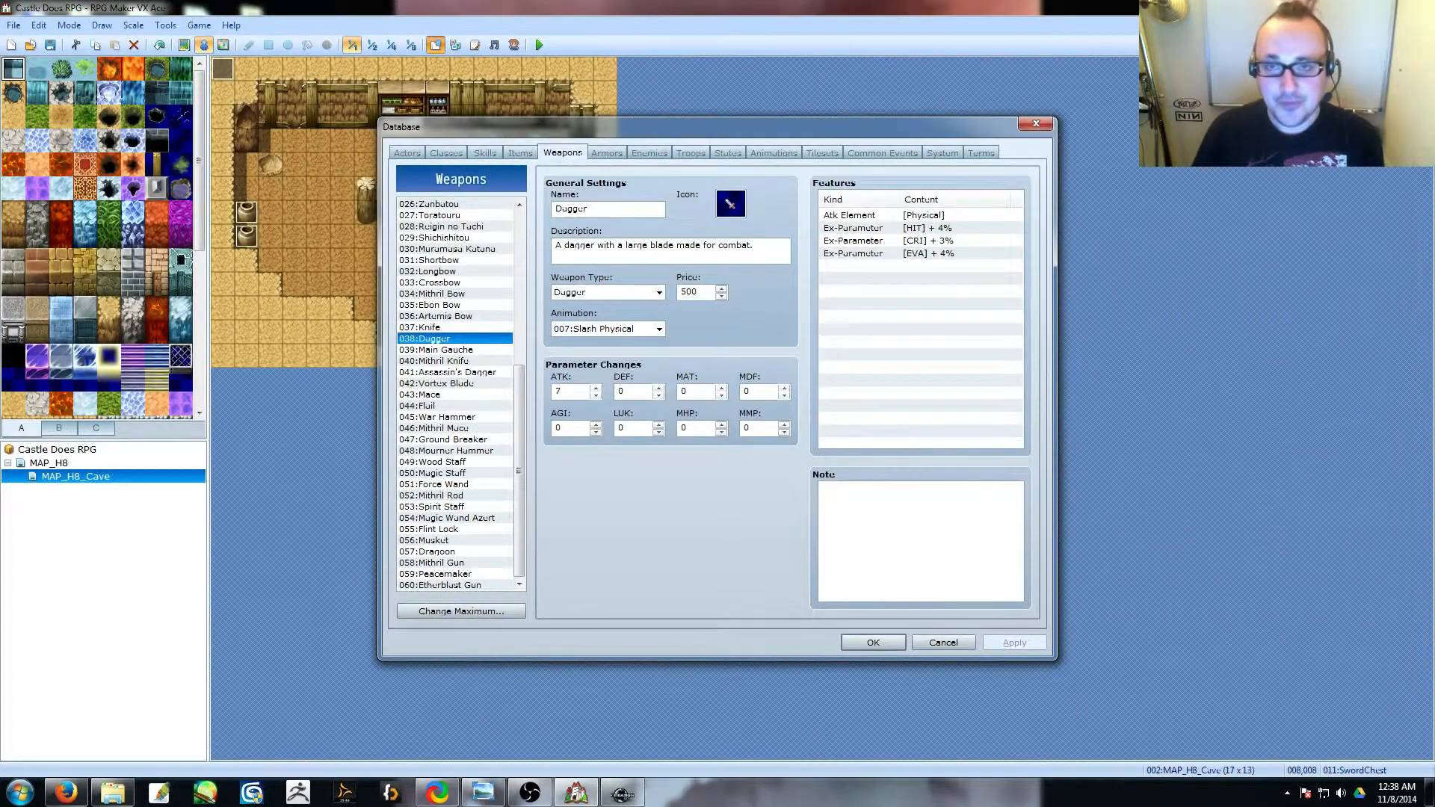
drag(860, 127, 848, 125)
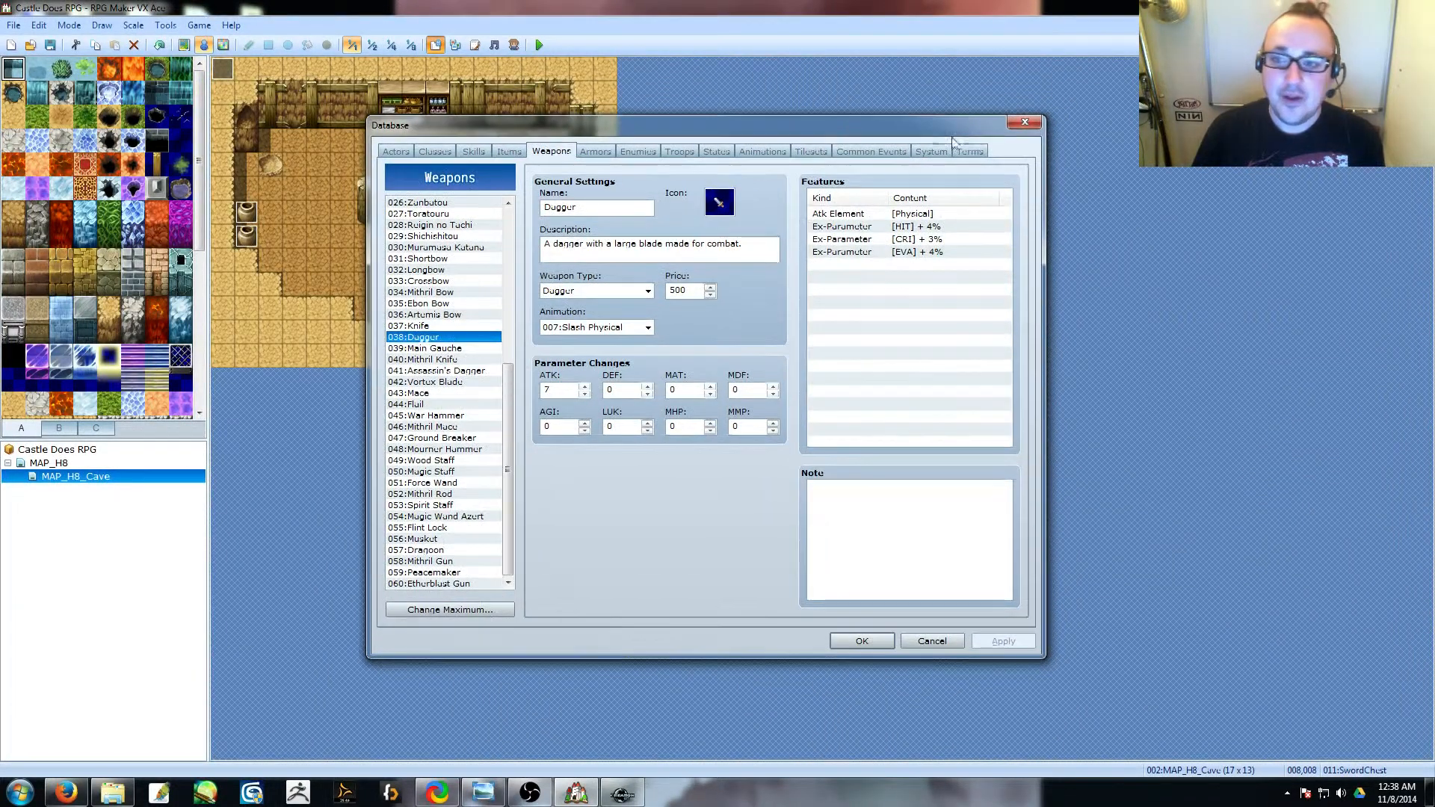
click(1023, 123)
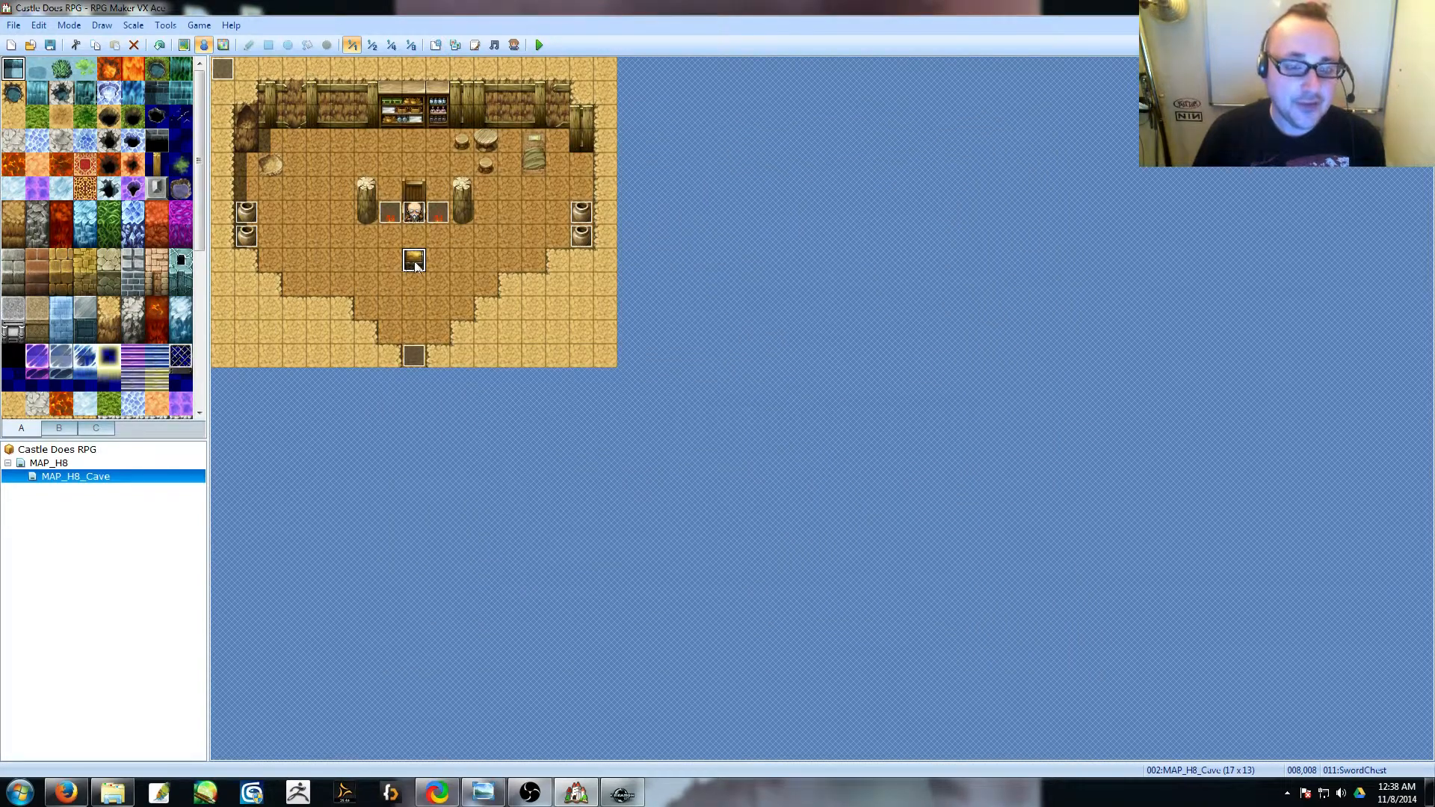
- Locate the pot events along both walls and the SwordChest event on the cave map
click(252, 213)
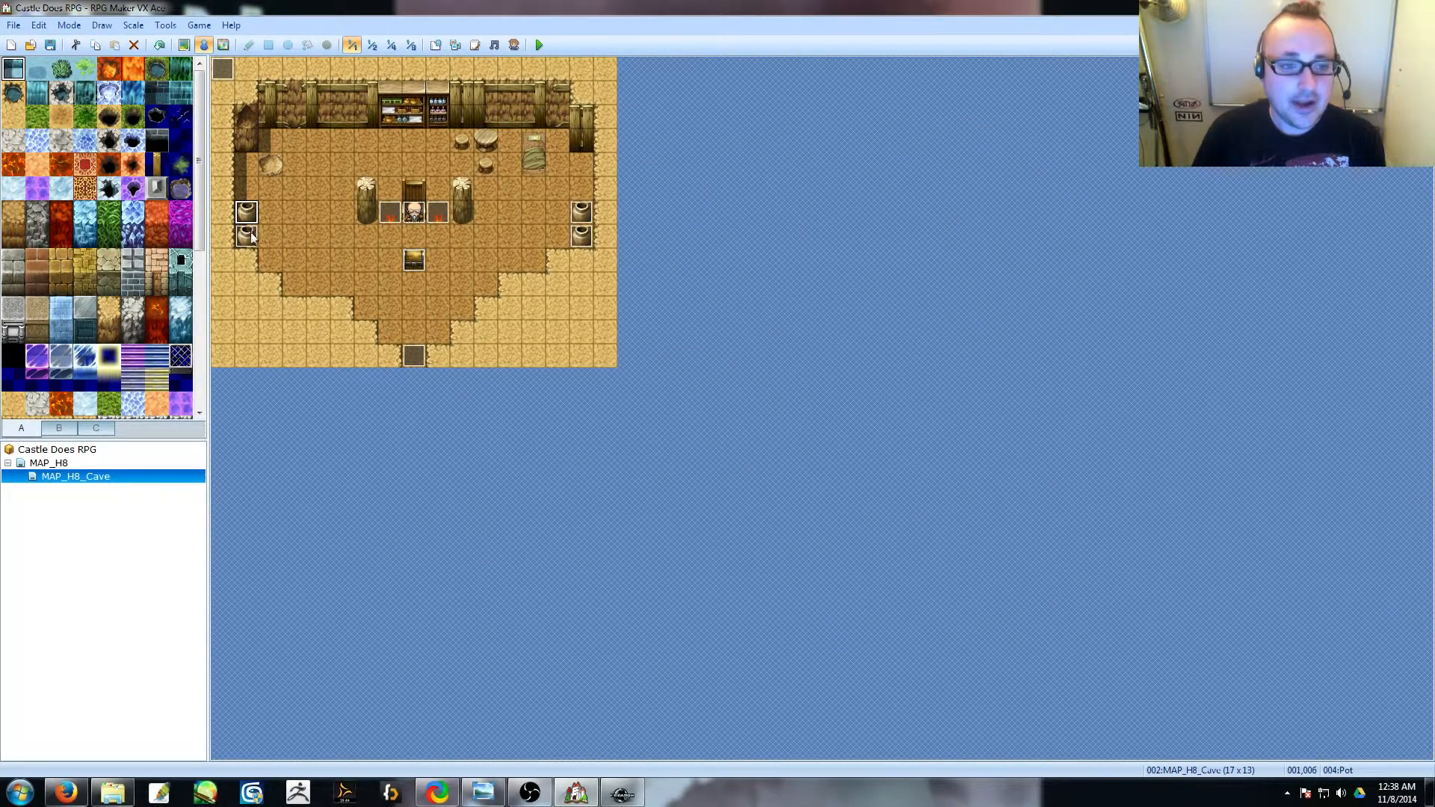
click(582, 236)
click(581, 212)
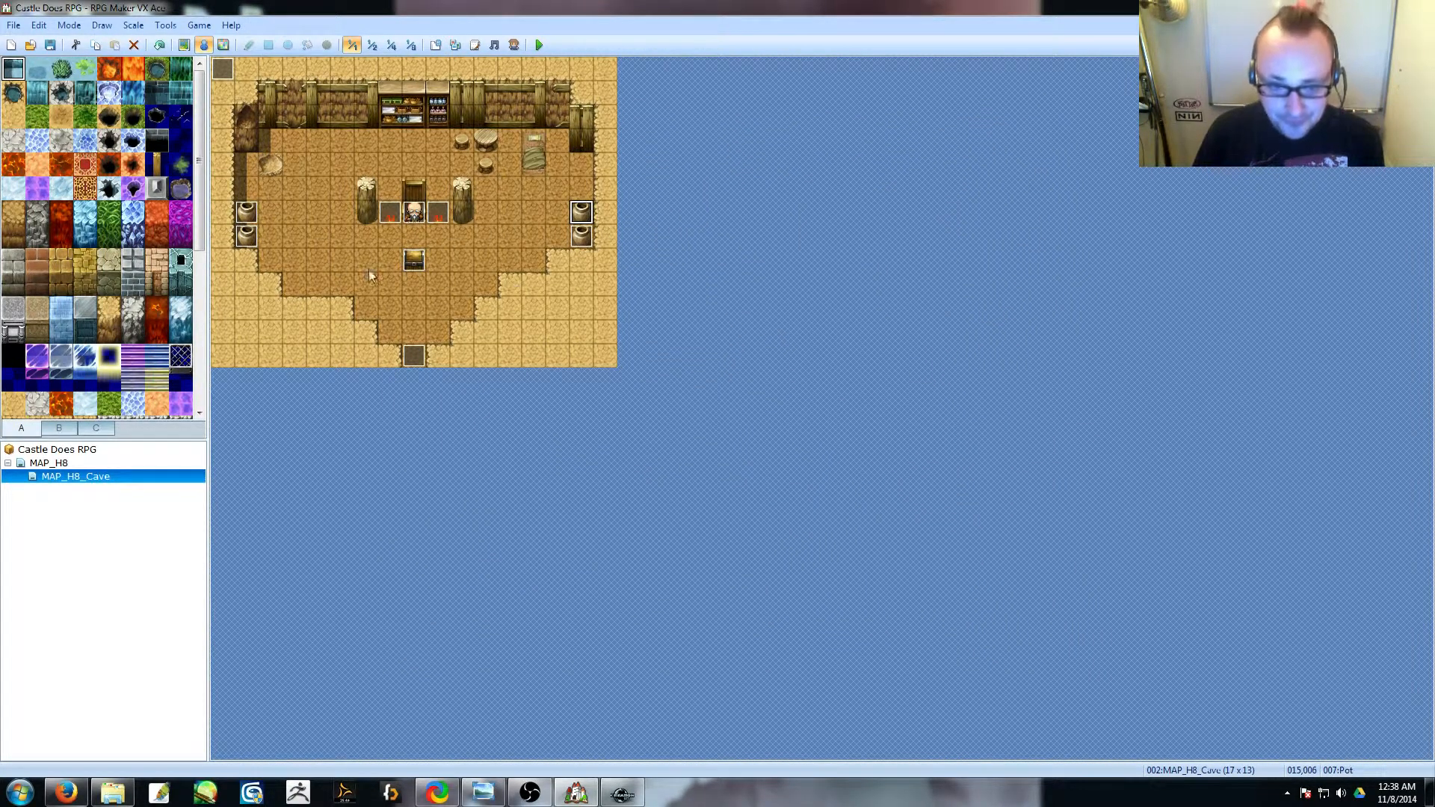
click(412, 260)
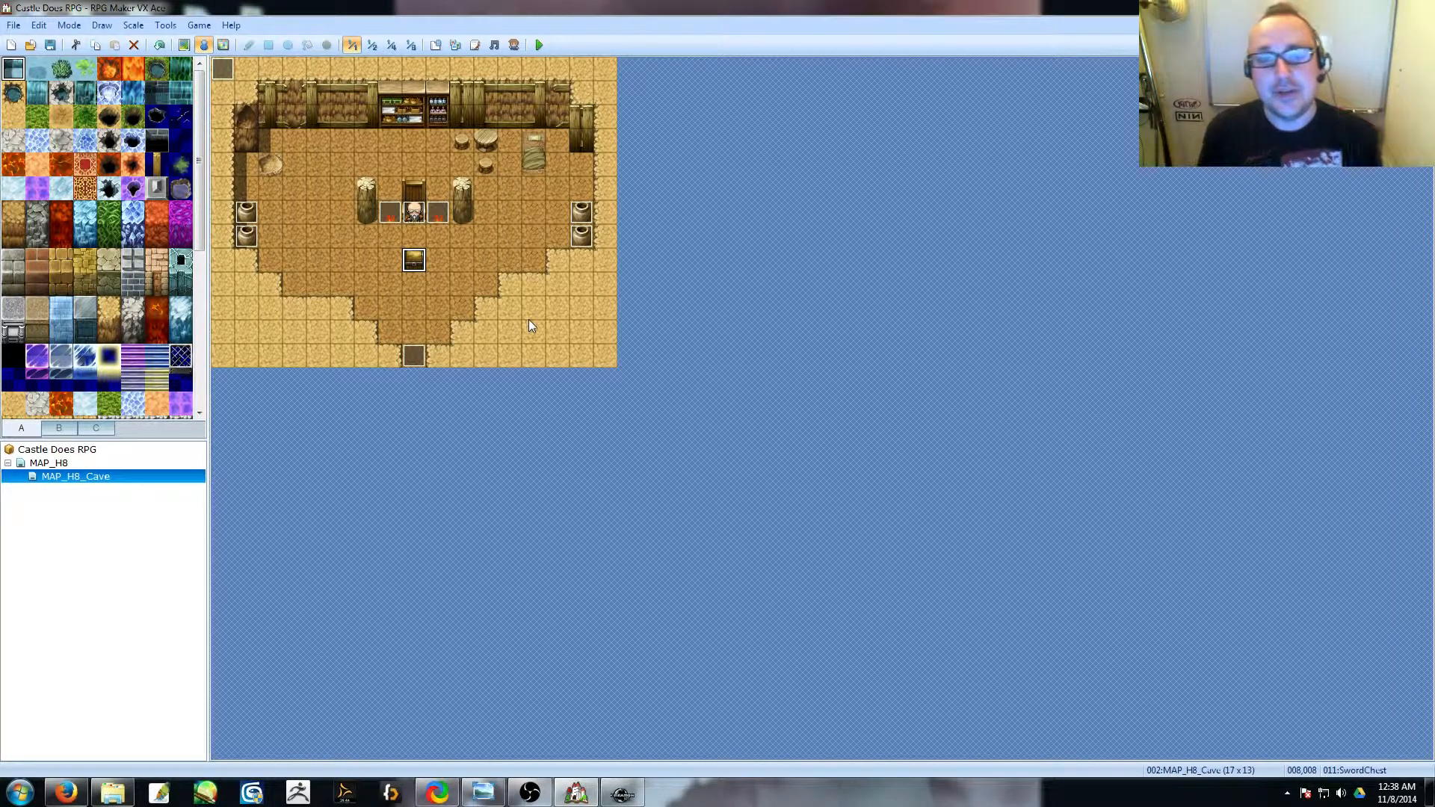
- Save the project, start a playtest, and walk the hero into the cave to trigger the old man's message
click(538, 45)
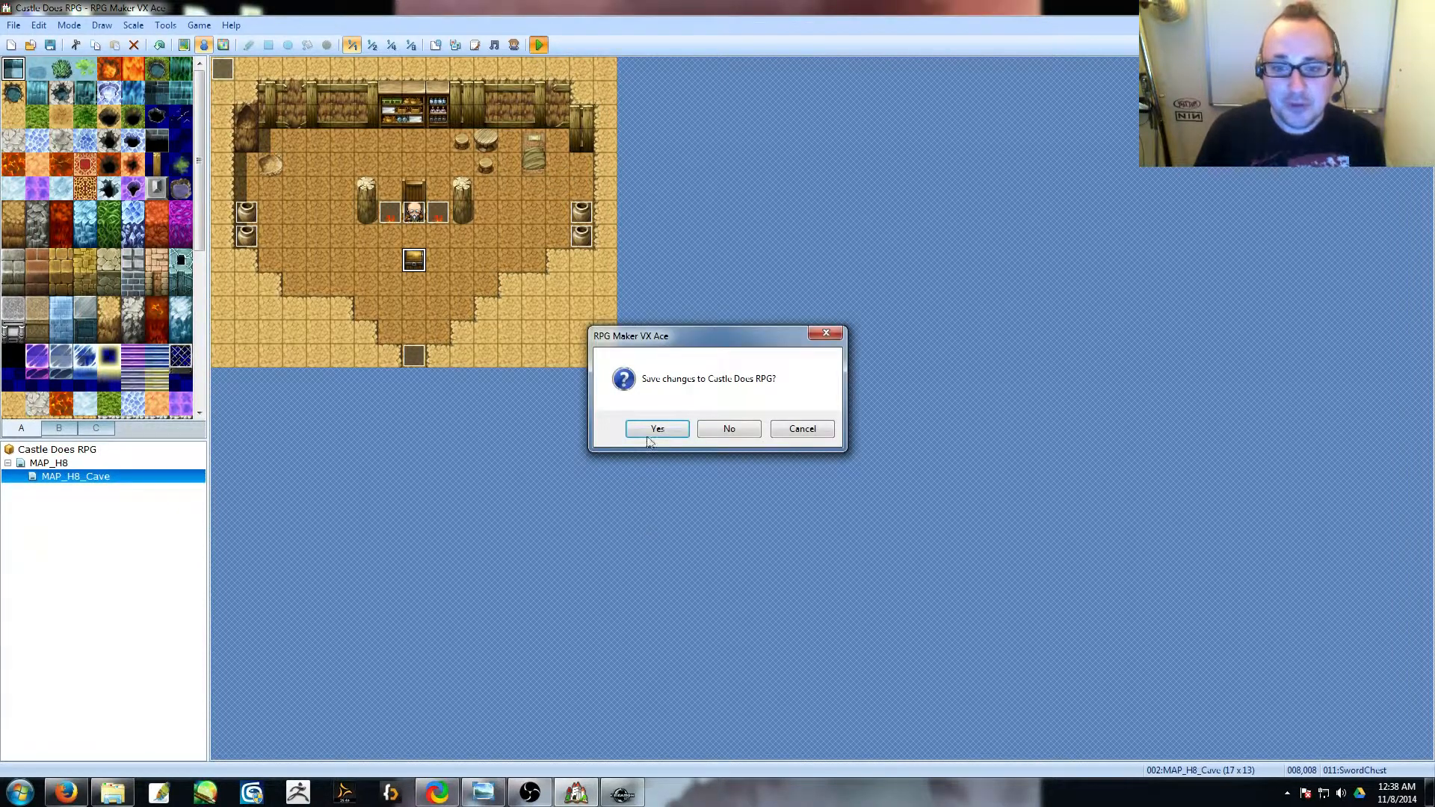
click(649, 434)
key(Return)
key(Left)
key(Up)
key(Up)
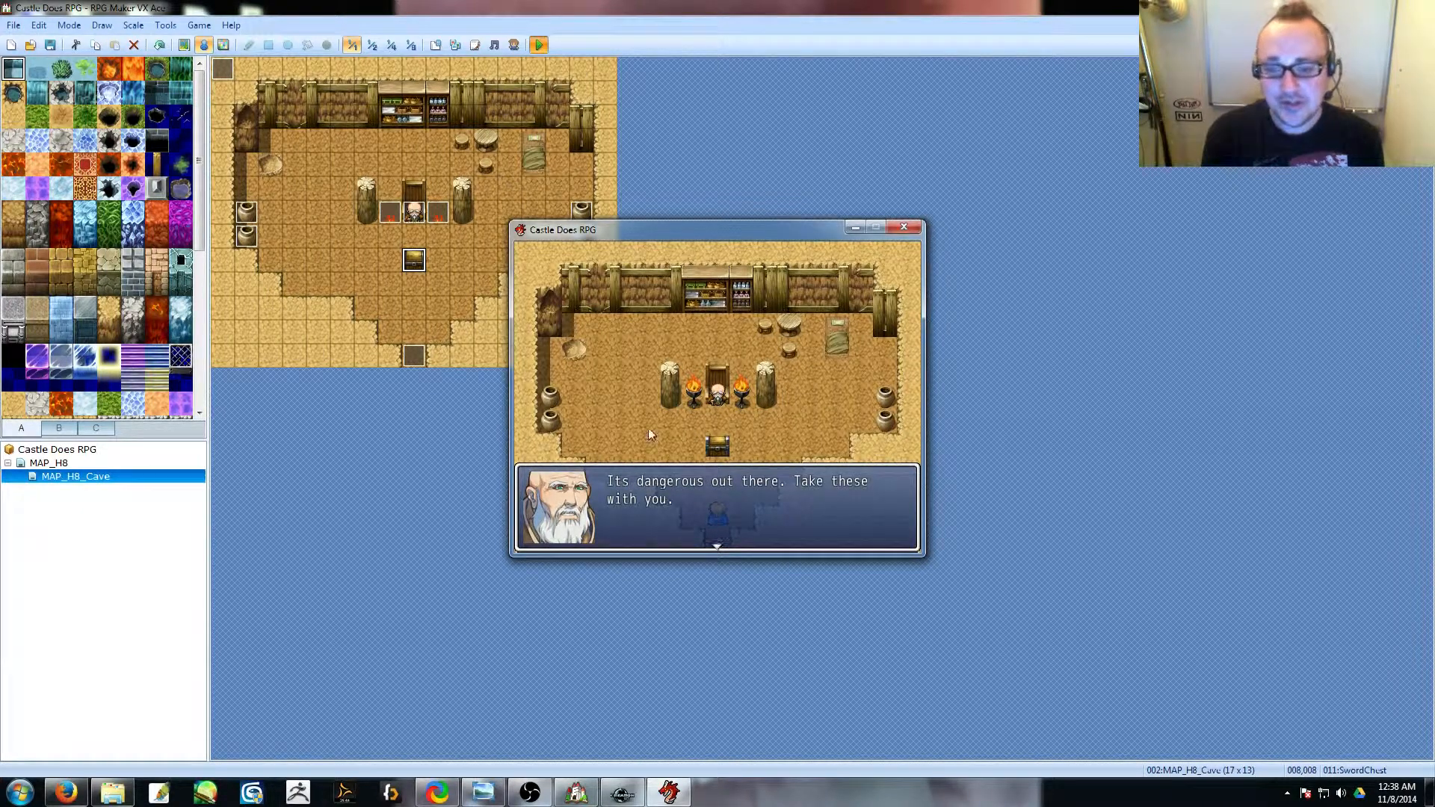
- Dismiss the old man's message, walk the hero up to the chest, and open it to test the sword reward
key(Return)
key(Up)
key(Up)
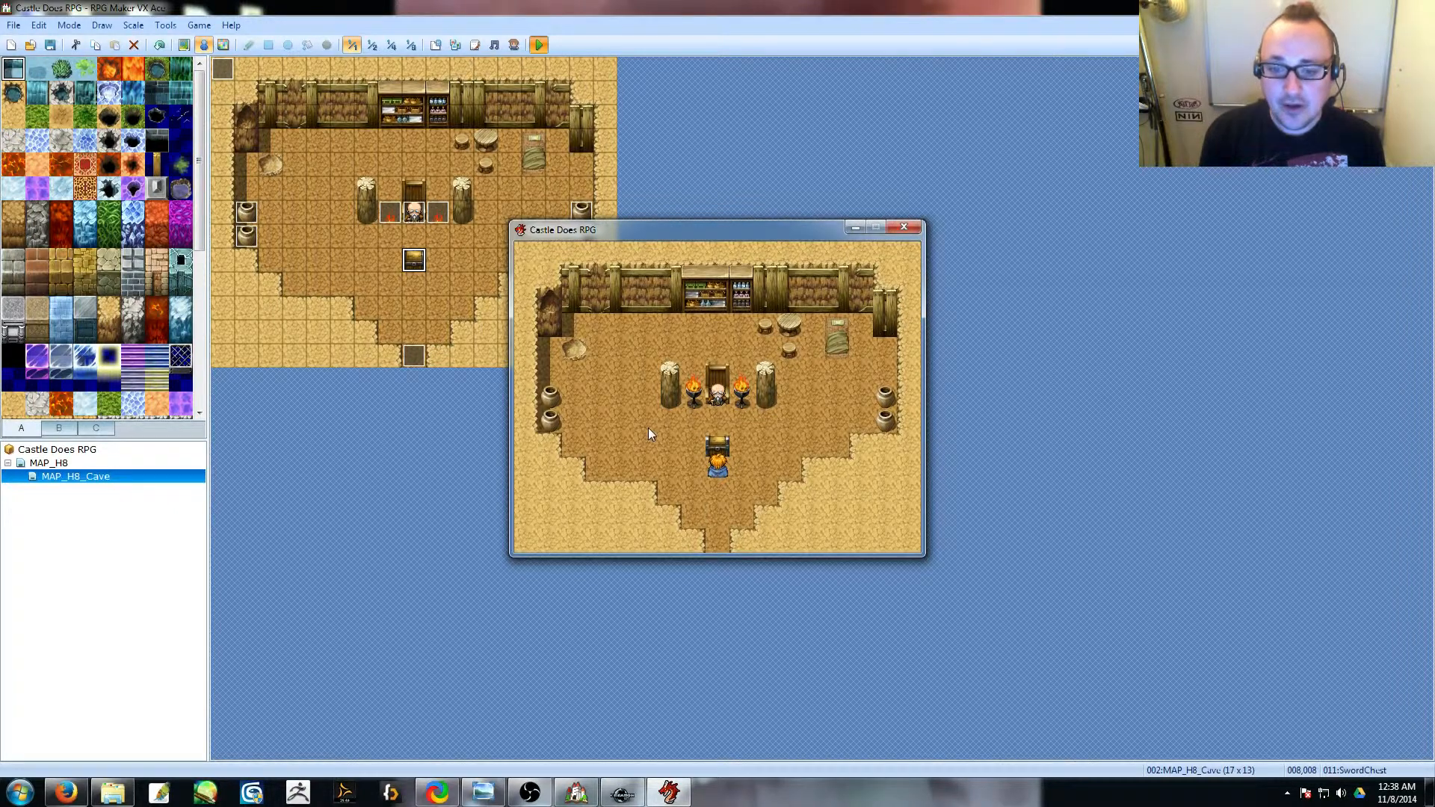
key(Return)
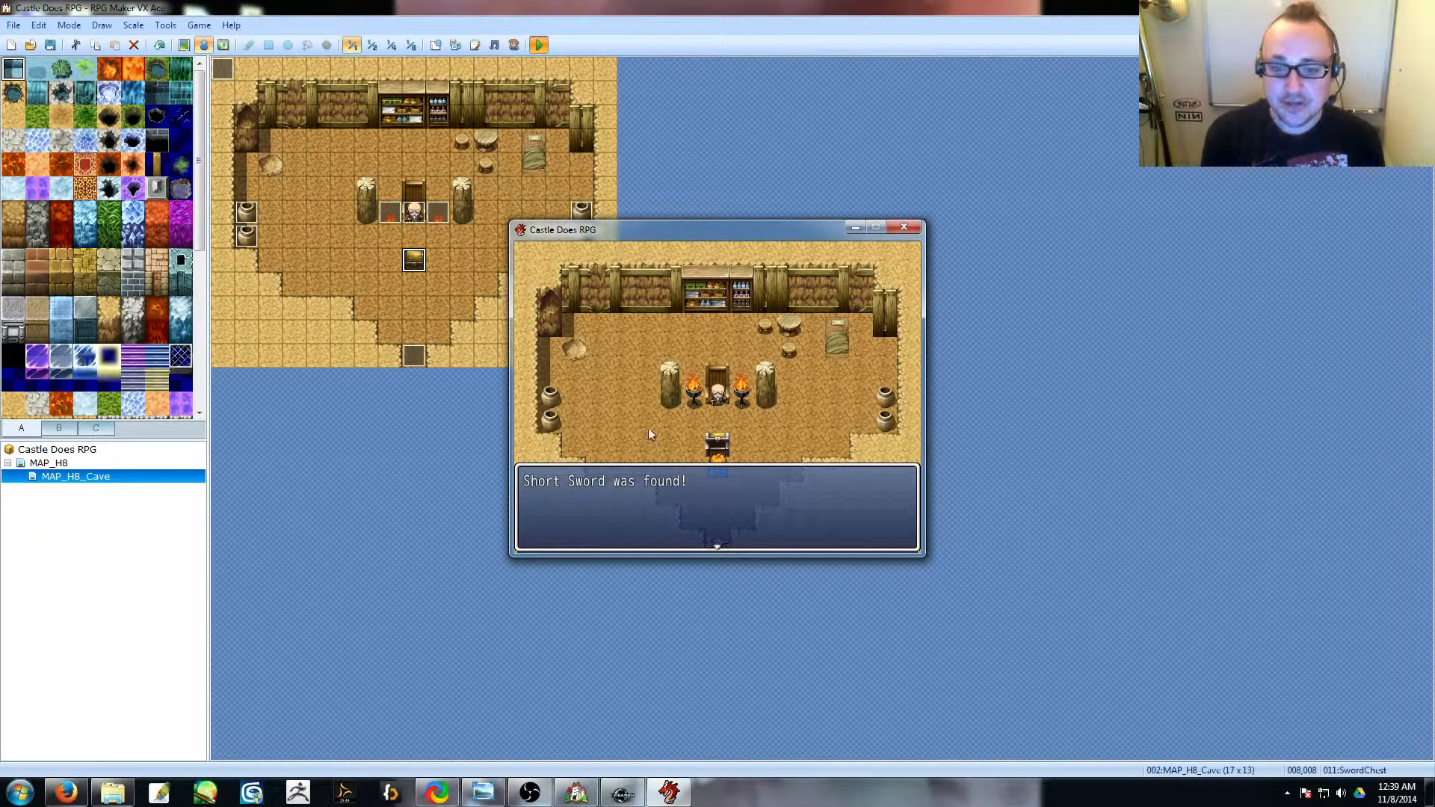
key(Return)
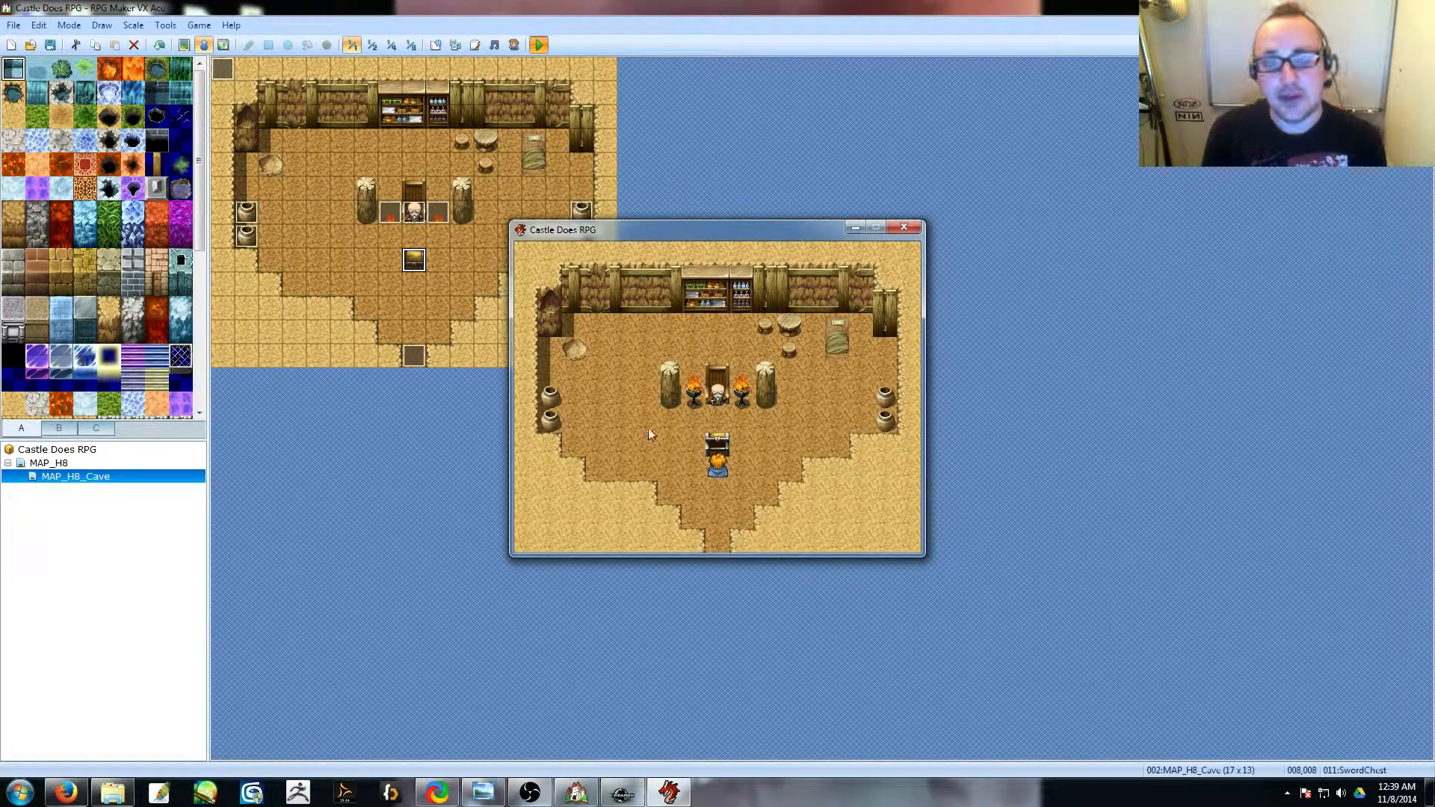
- Walk the hero from the opened chest to the cave's west wall and break the upper pot
key(Left)
key(Left)
key(Left)
key(Left)
key(Left)
key(Up)
key(Up)
key(Up)
key(Left)
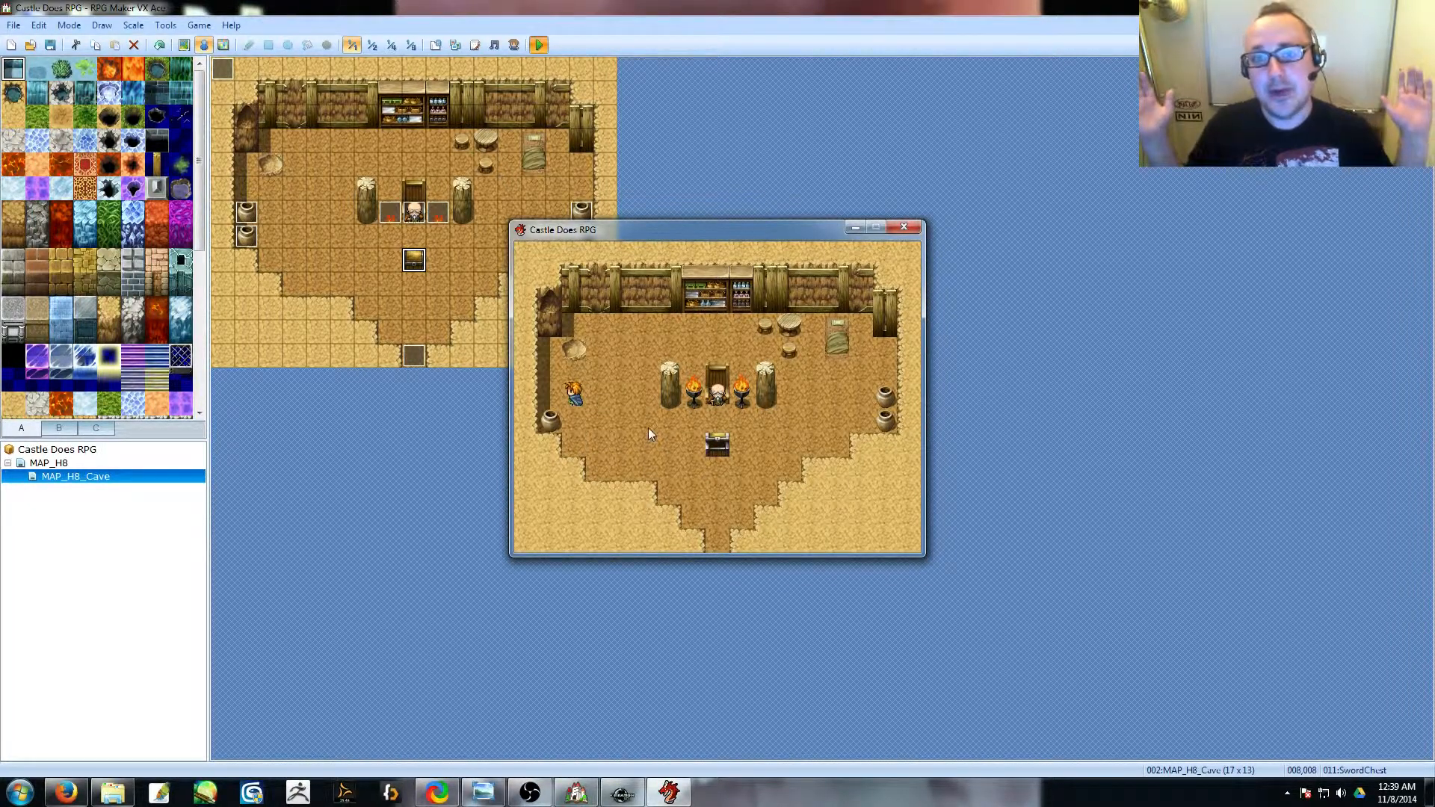
- Break the remaining pots along both cave walls with the hero and end the playtest
key(Down)
key(Right)
key(Right)
key(Up)
key(Right)
key(space)
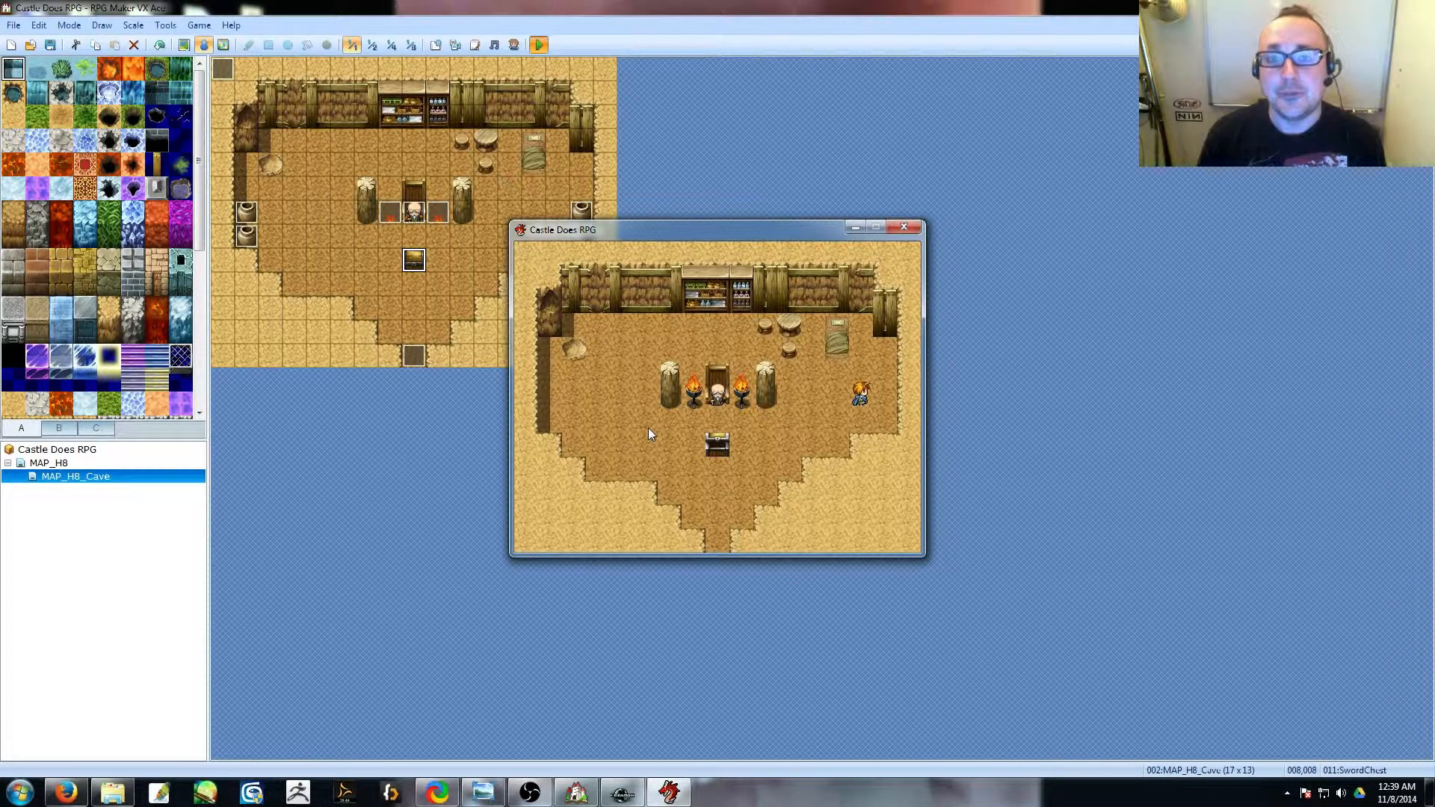
click(908, 230)
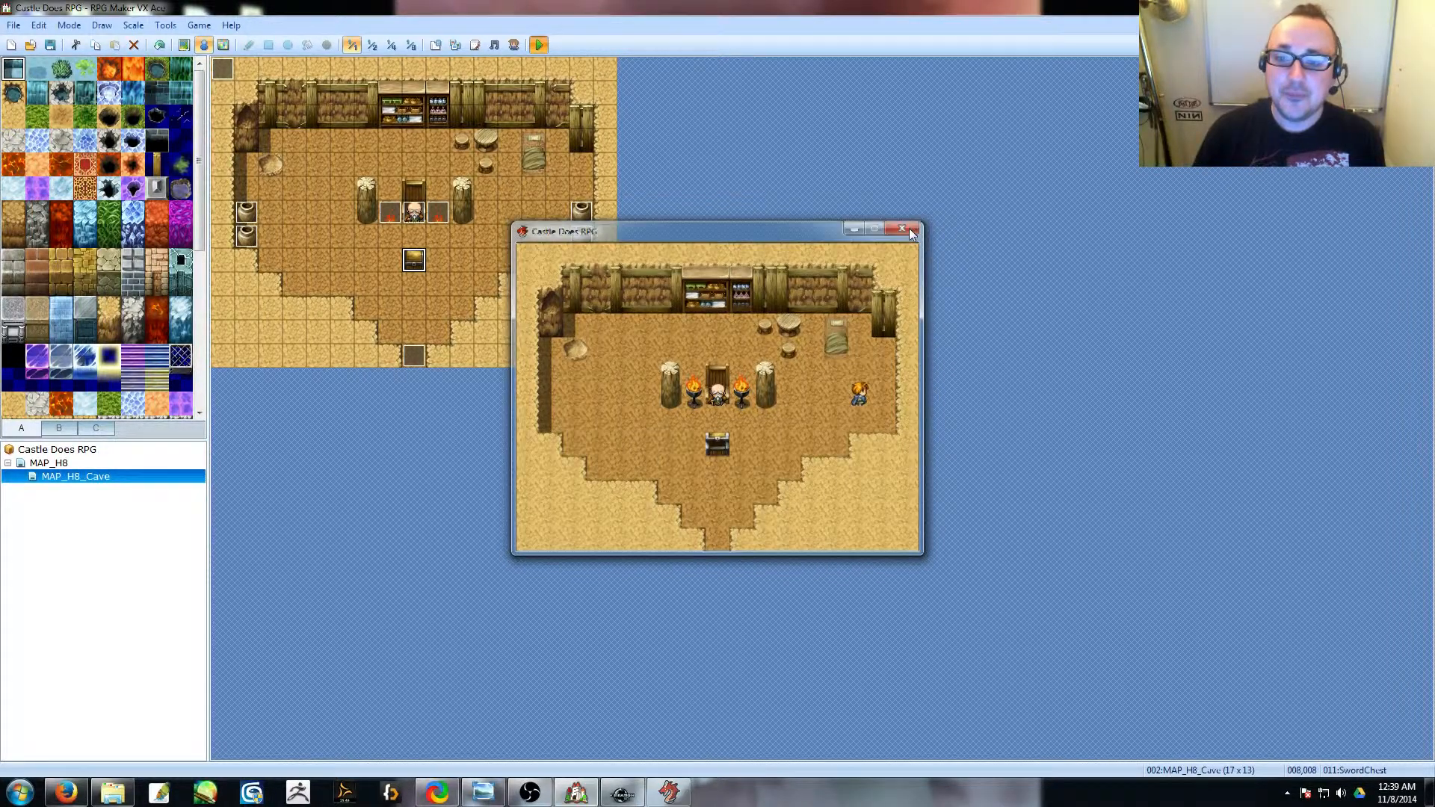
- Review the event commands of the two pots along the east wall of the cave map
double_click(583, 211)
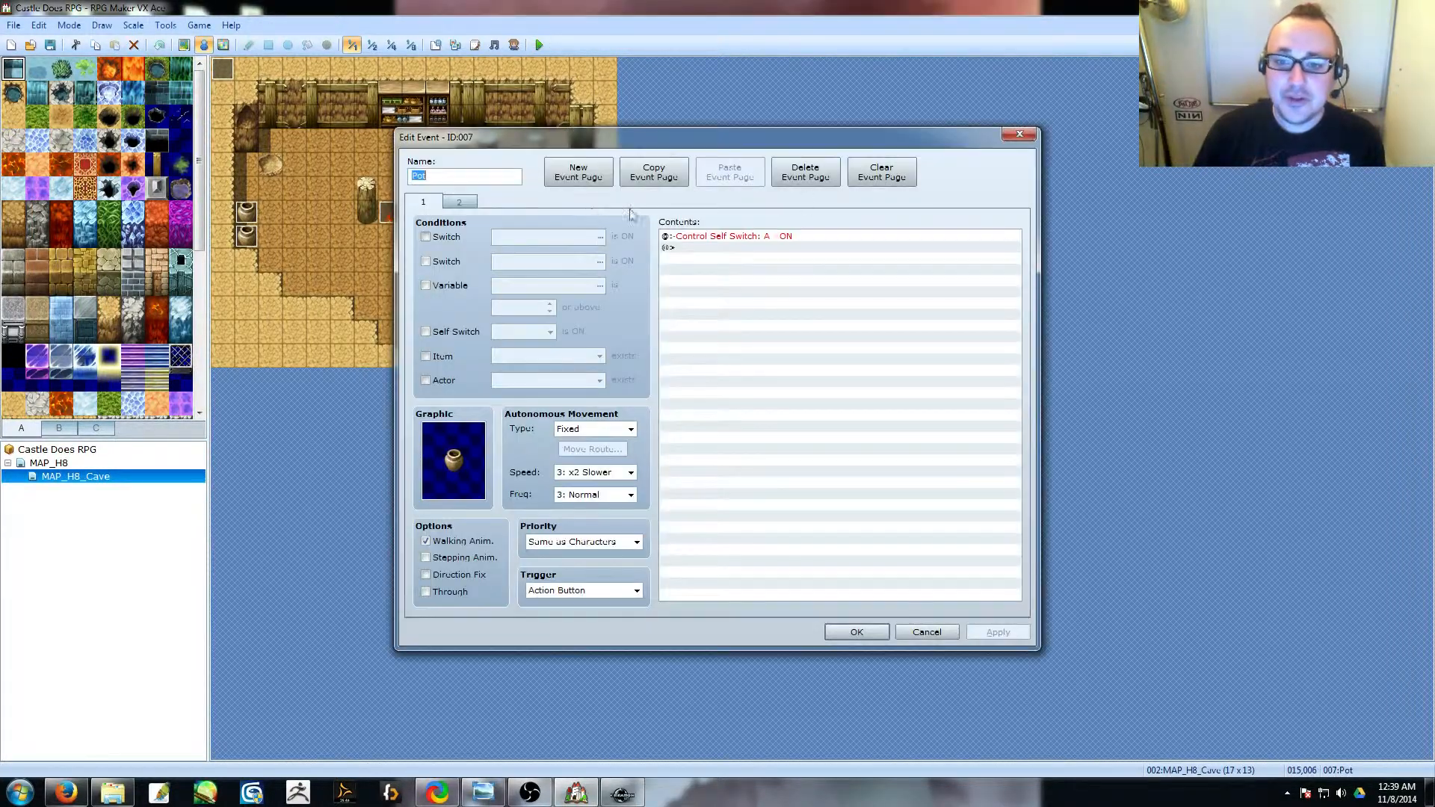
click(1019, 135)
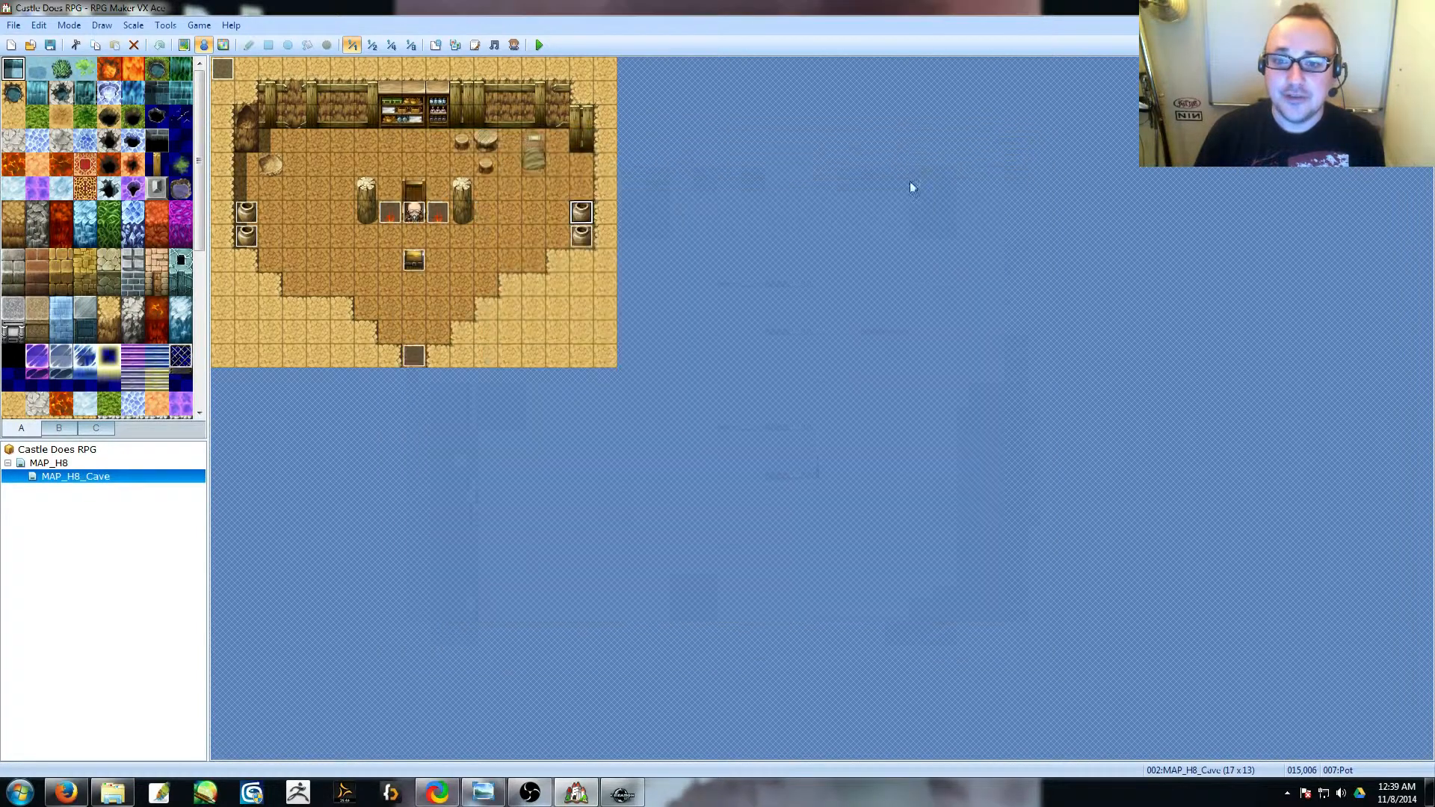
double_click(582, 238)
click(1024, 129)
- Examine the Break sound command in the upper west-wall pot's event and the commands of the SwordChest event
double_click(245, 212)
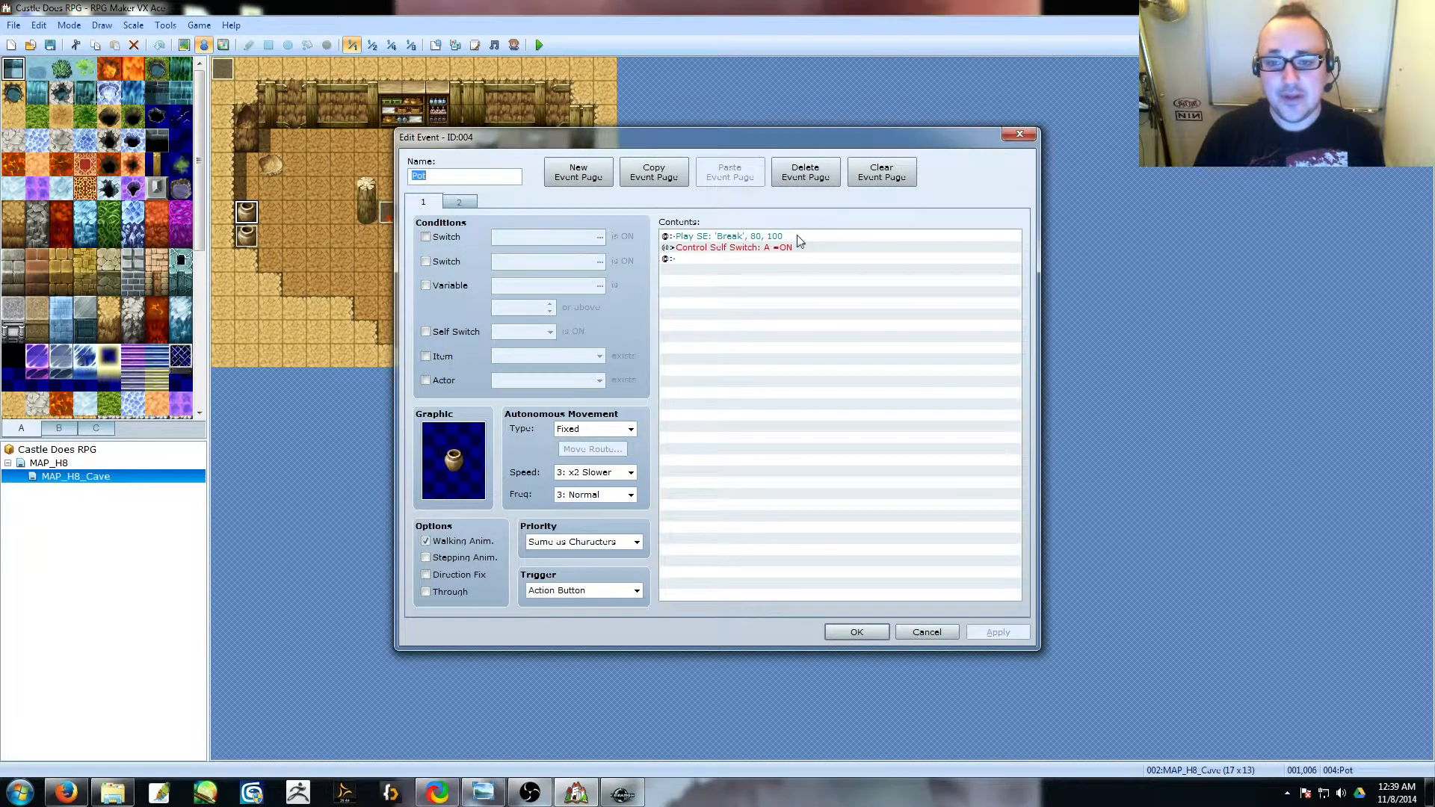
click(798, 238)
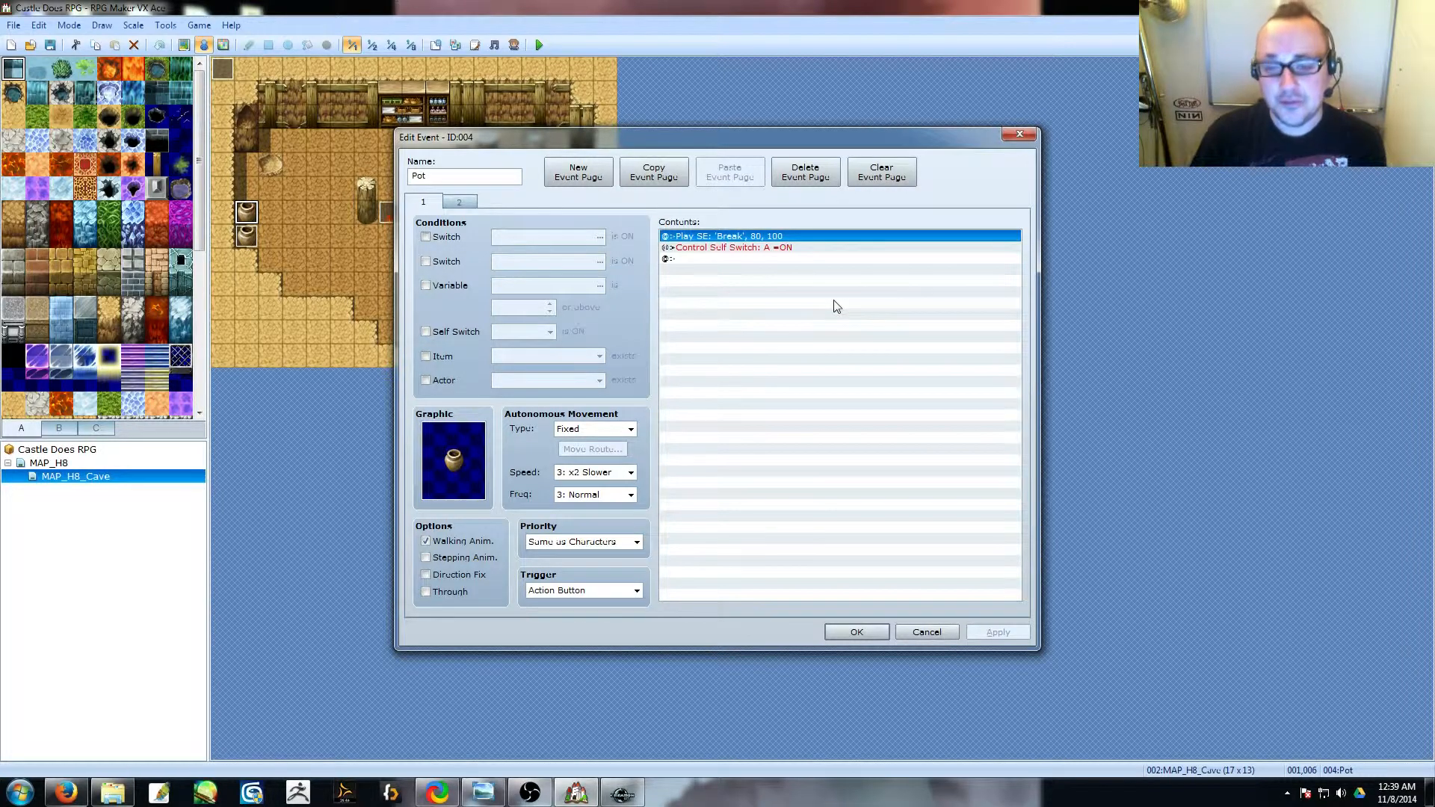
click(1021, 135)
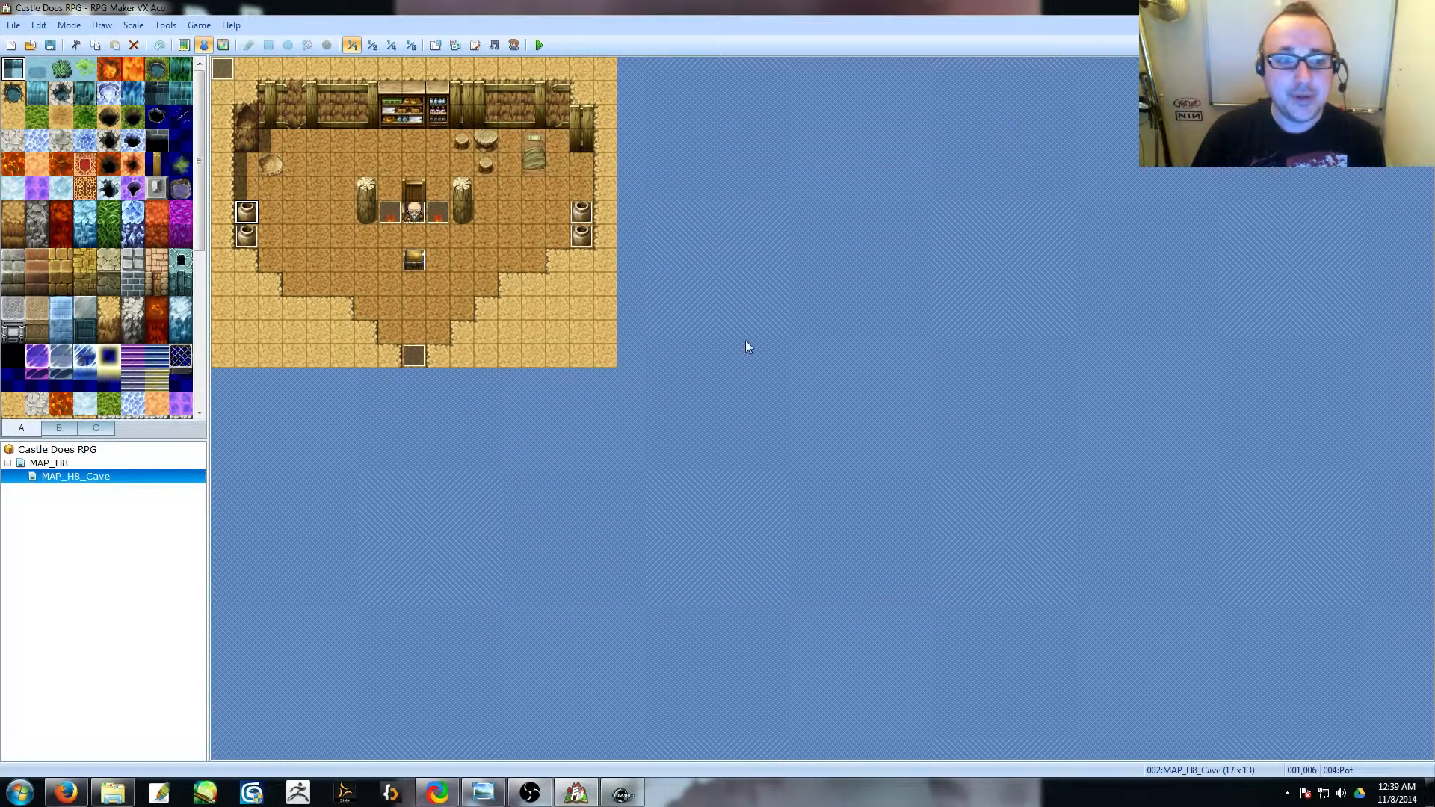
click(247, 237)
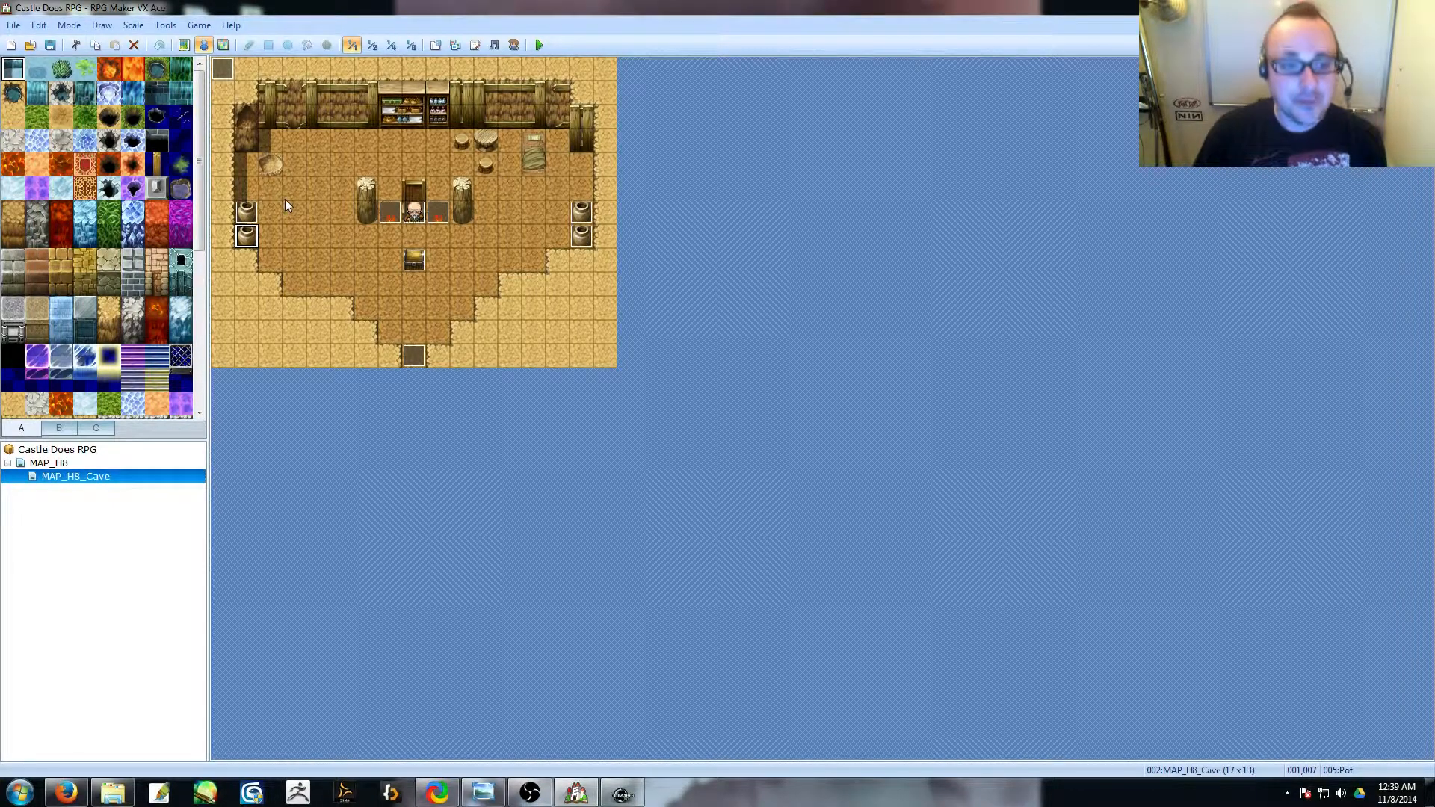
double_click(414, 260)
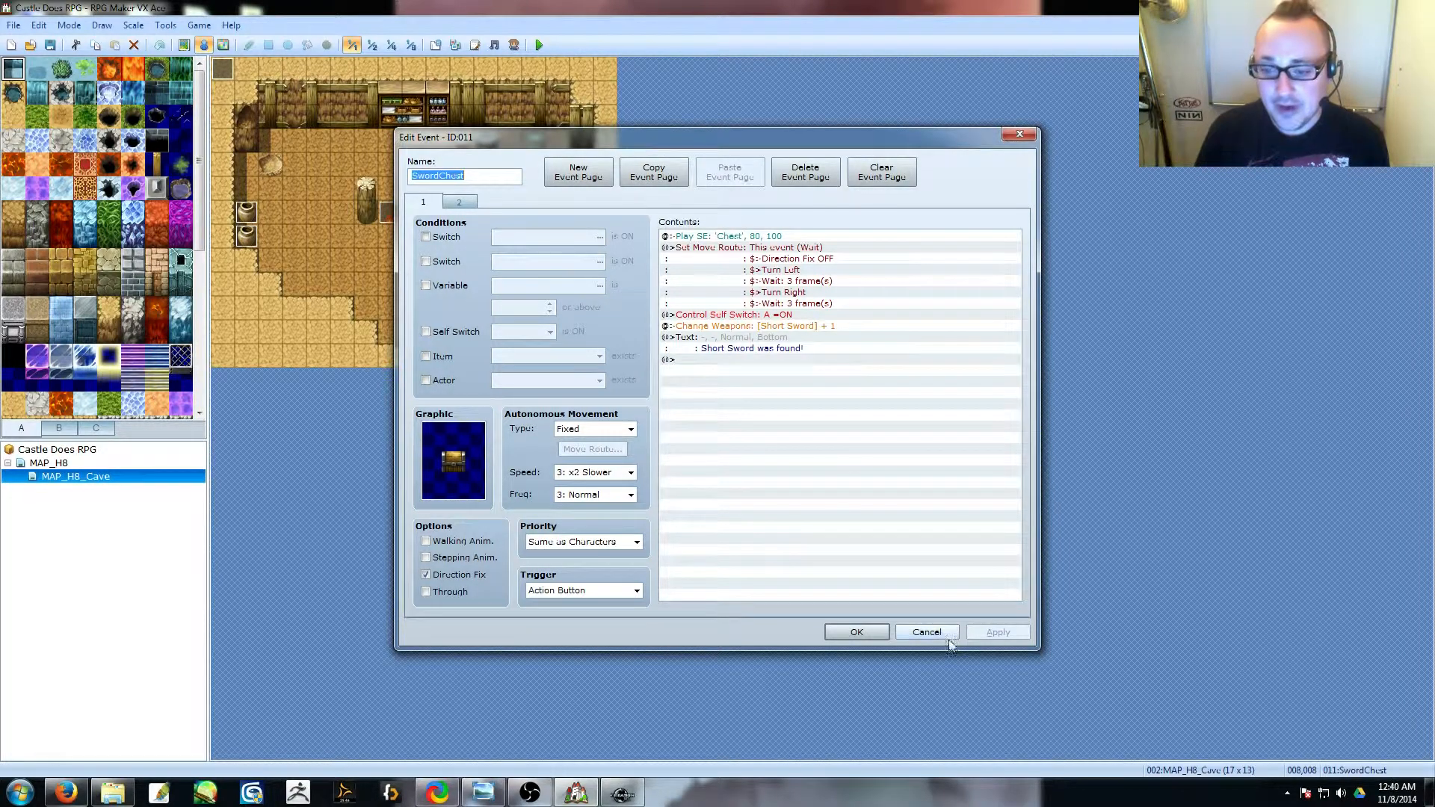
click(856, 632)
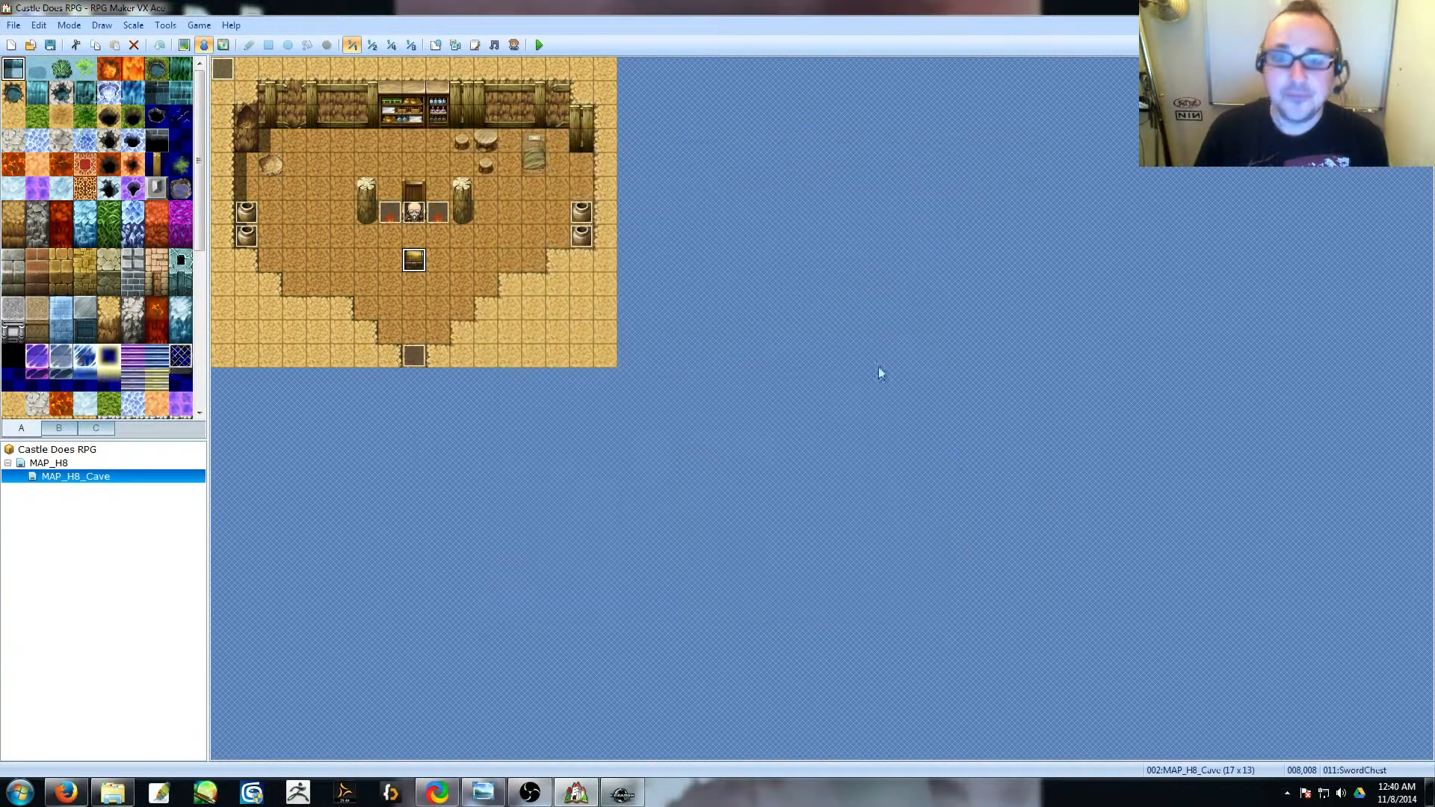
- Compare the Common Events list with the Weapons list in the database and close it
click(436, 45)
click(882, 153)
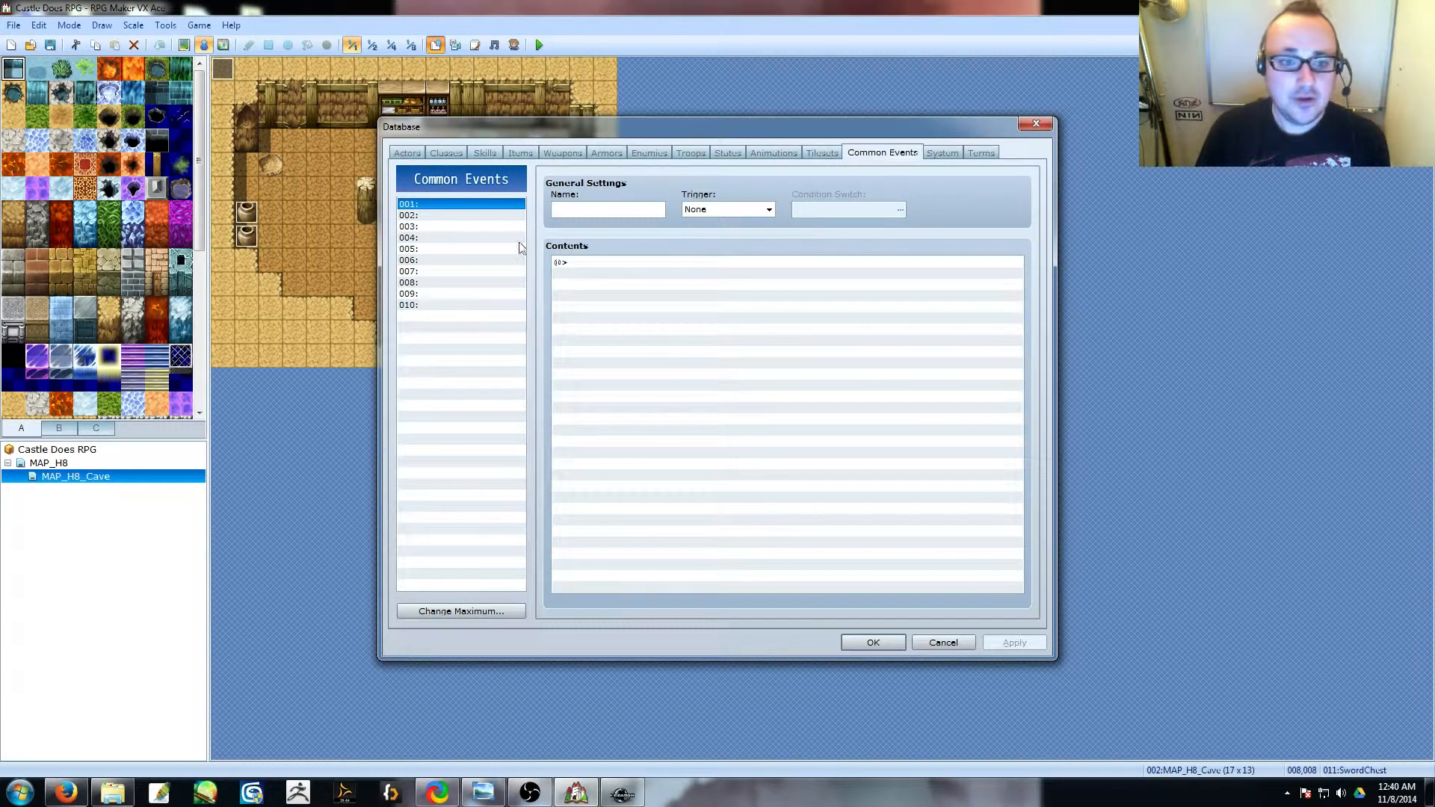
click(438, 205)
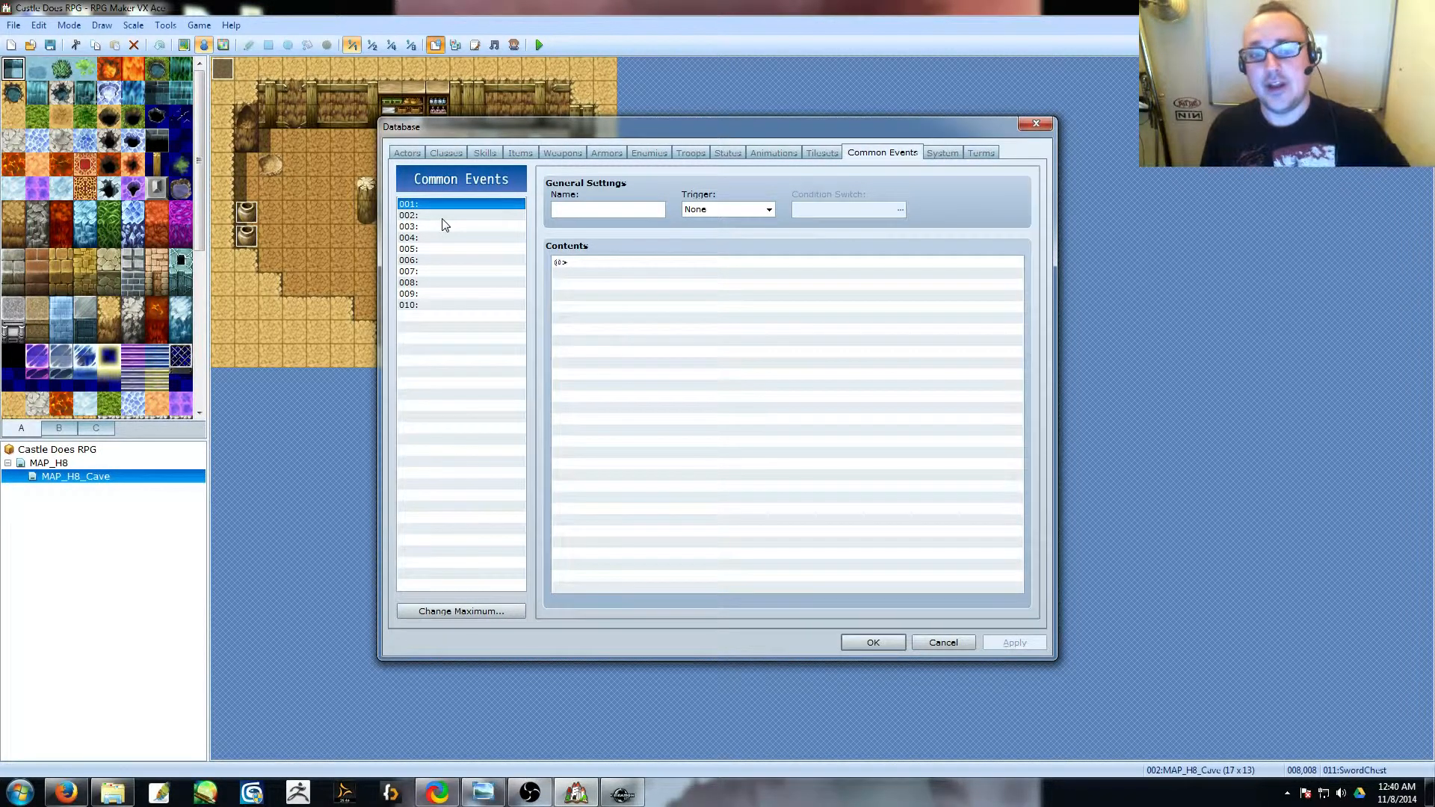
click(570, 154)
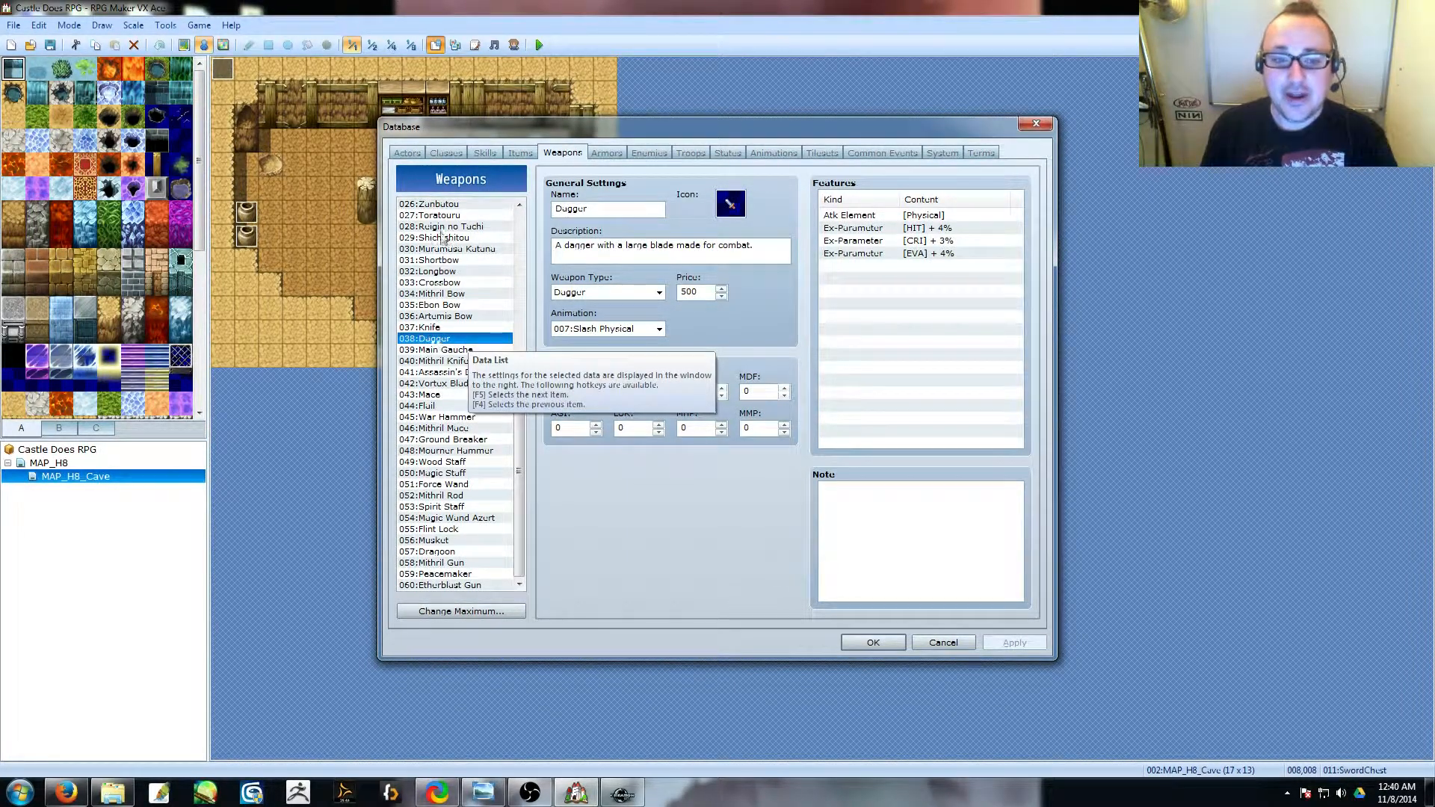
drag(520, 410, 521, 255)
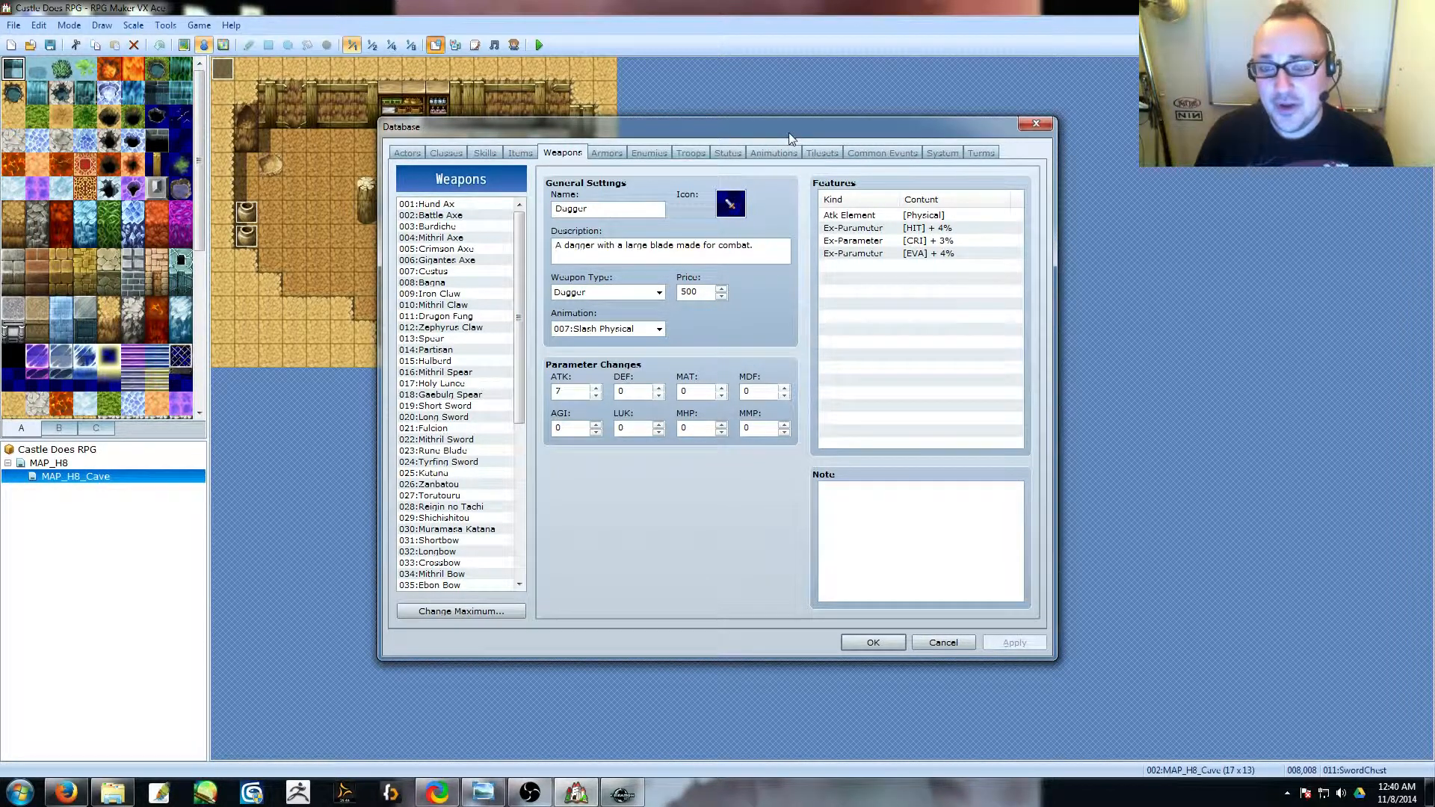
click(886, 153)
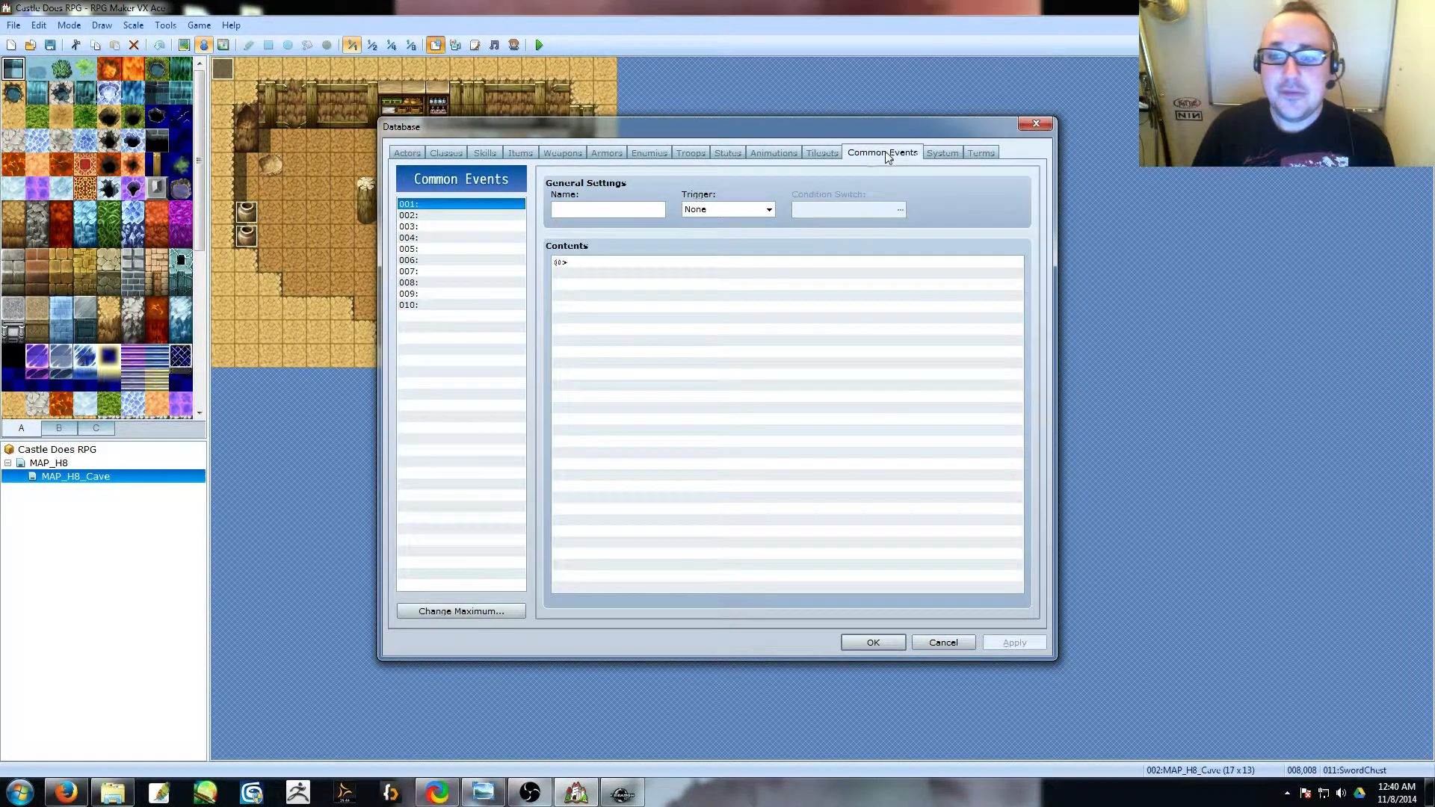
click(434, 217)
click(435, 226)
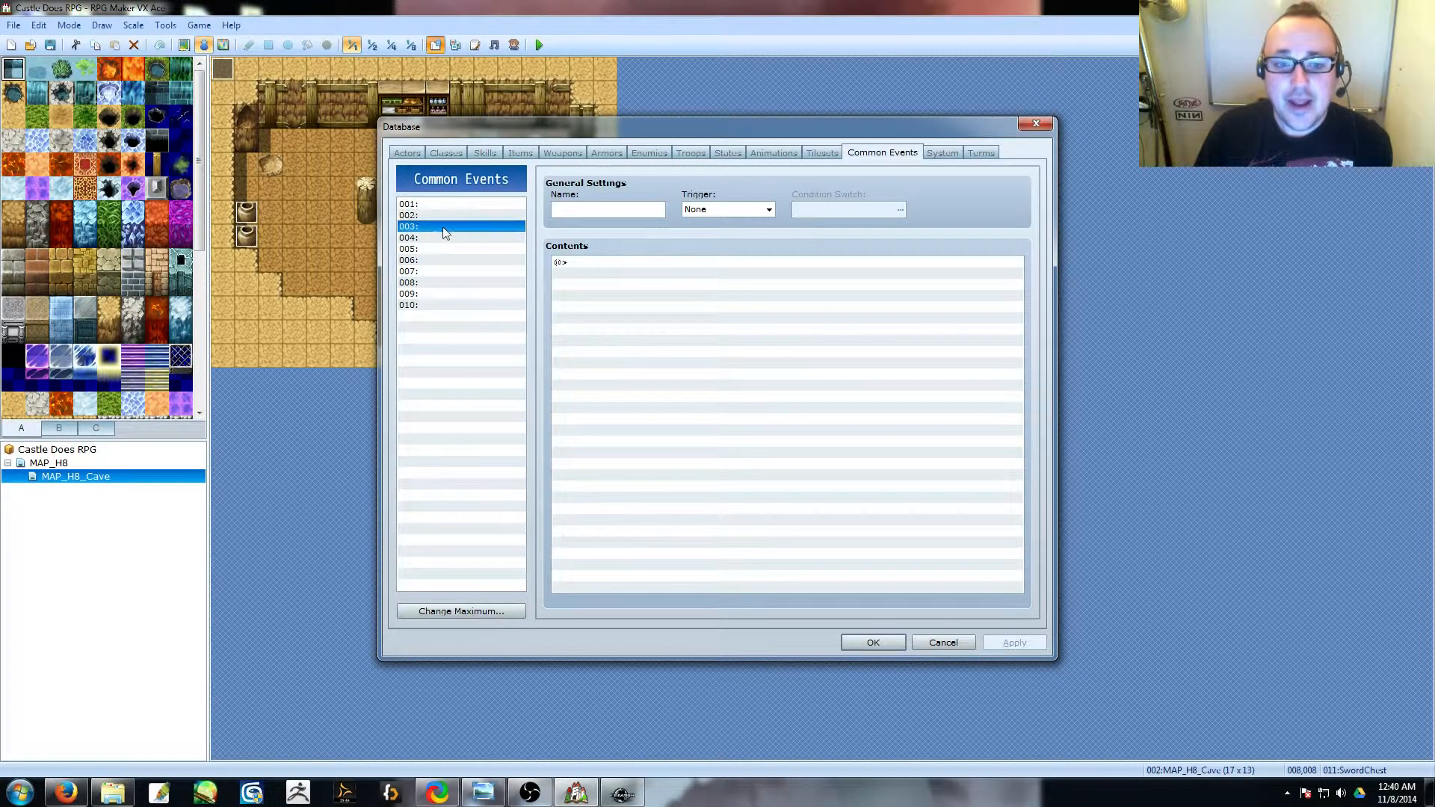
click(1036, 124)
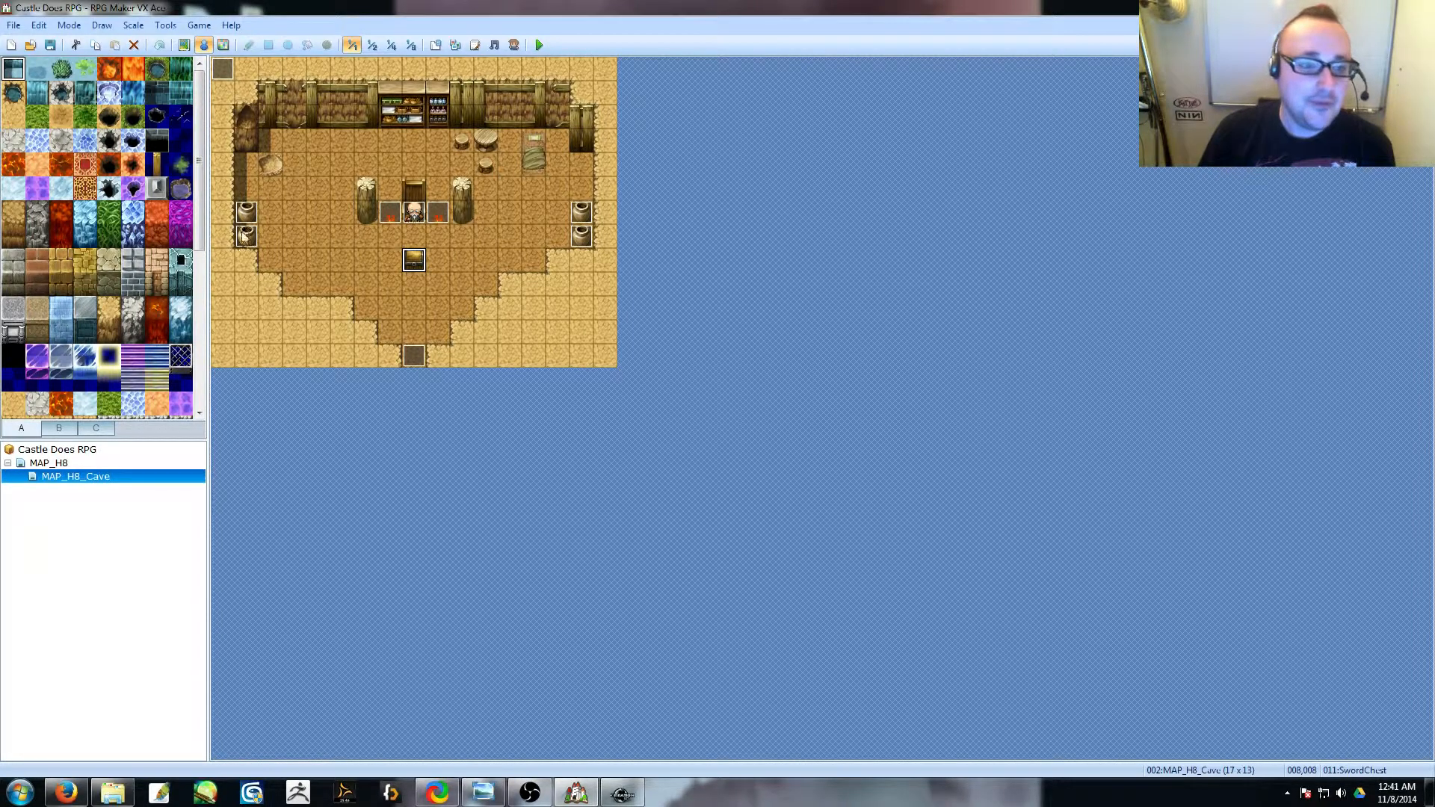
- Move the upper west-wall pot event to tile 005,008 on the cave floor and add a new page to it
drag(247, 216, 340, 263)
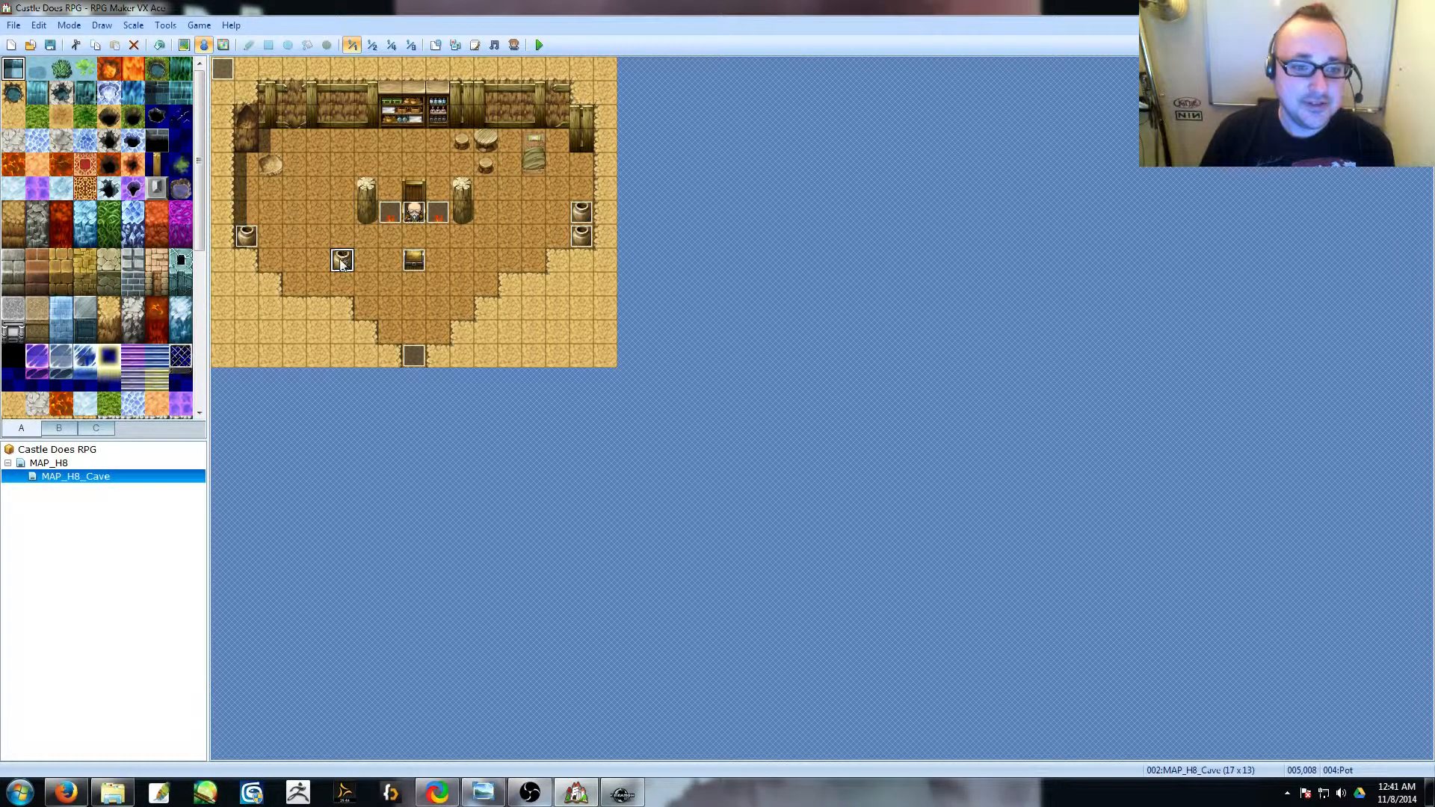
double_click(343, 262)
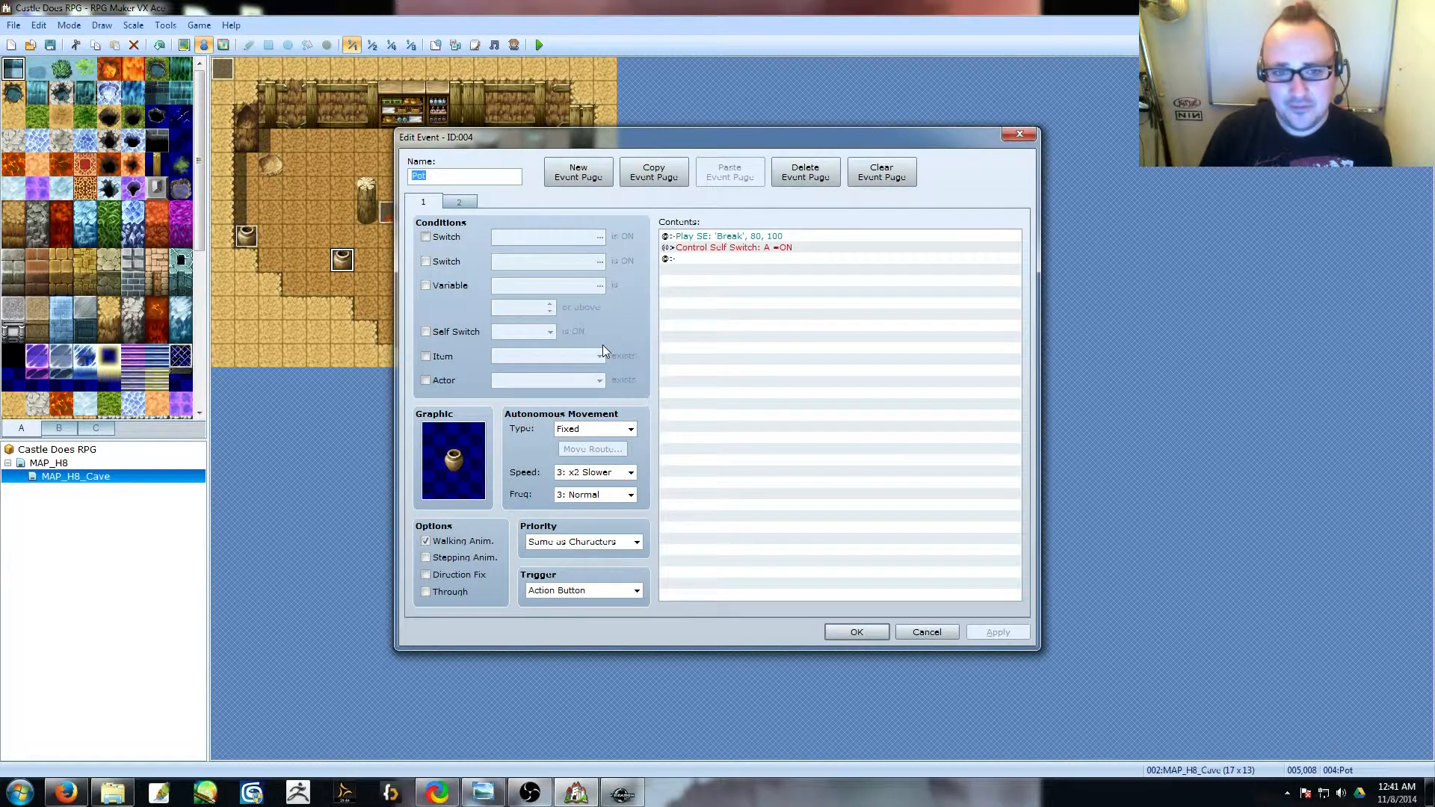
click(580, 176)
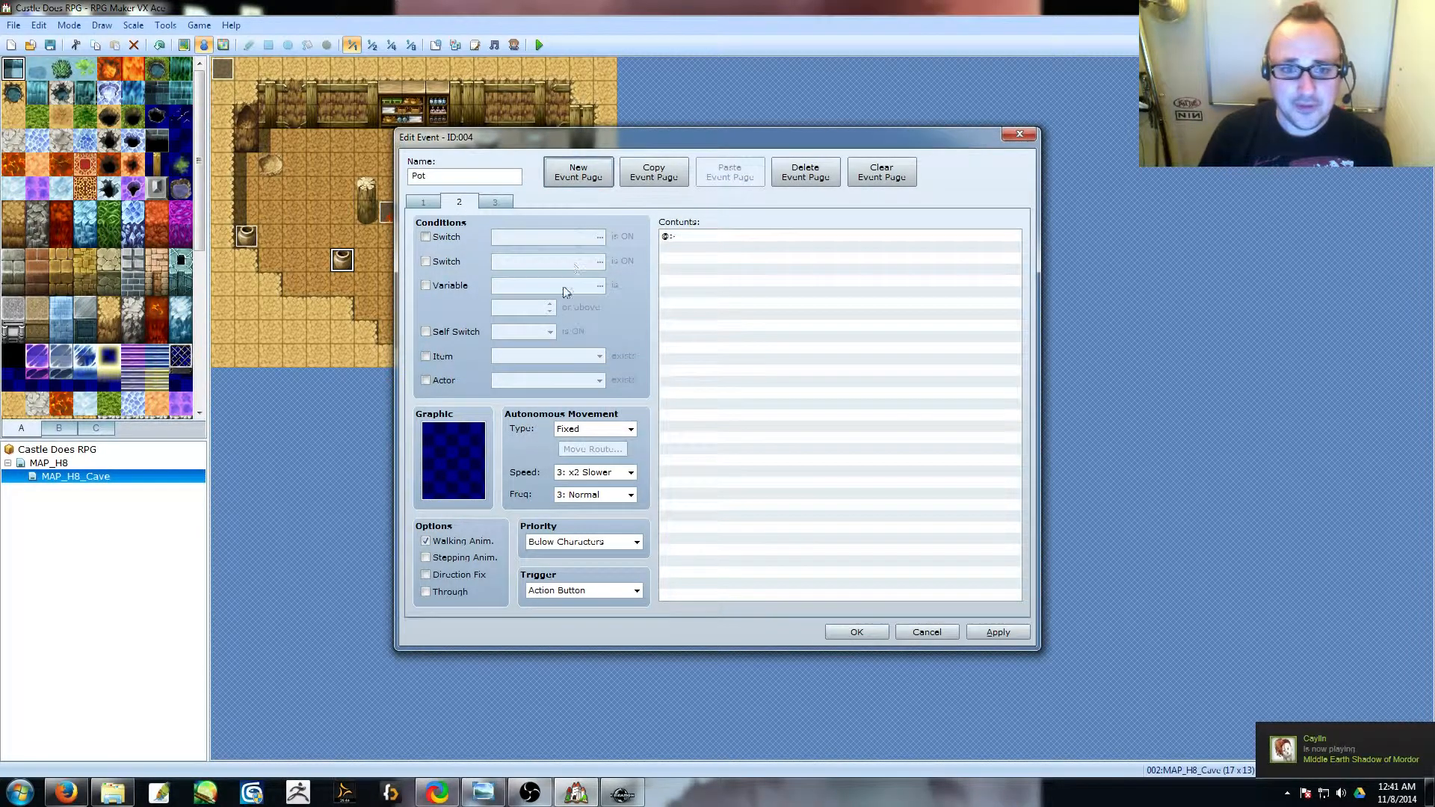
- Duplicate the pot event's first page by copying and pasting it within the event
click(422, 203)
click(749, 237)
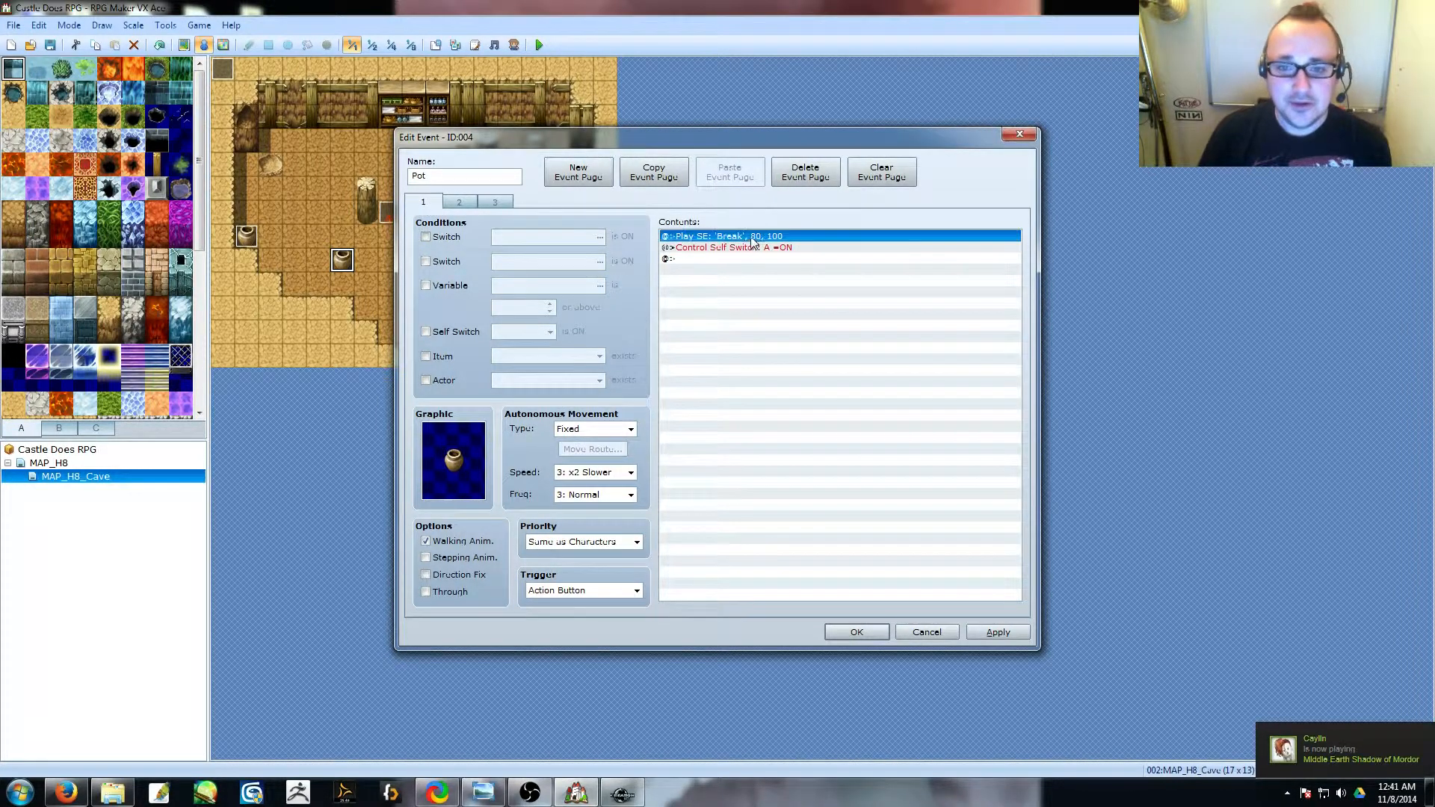
click(644, 179)
click(732, 174)
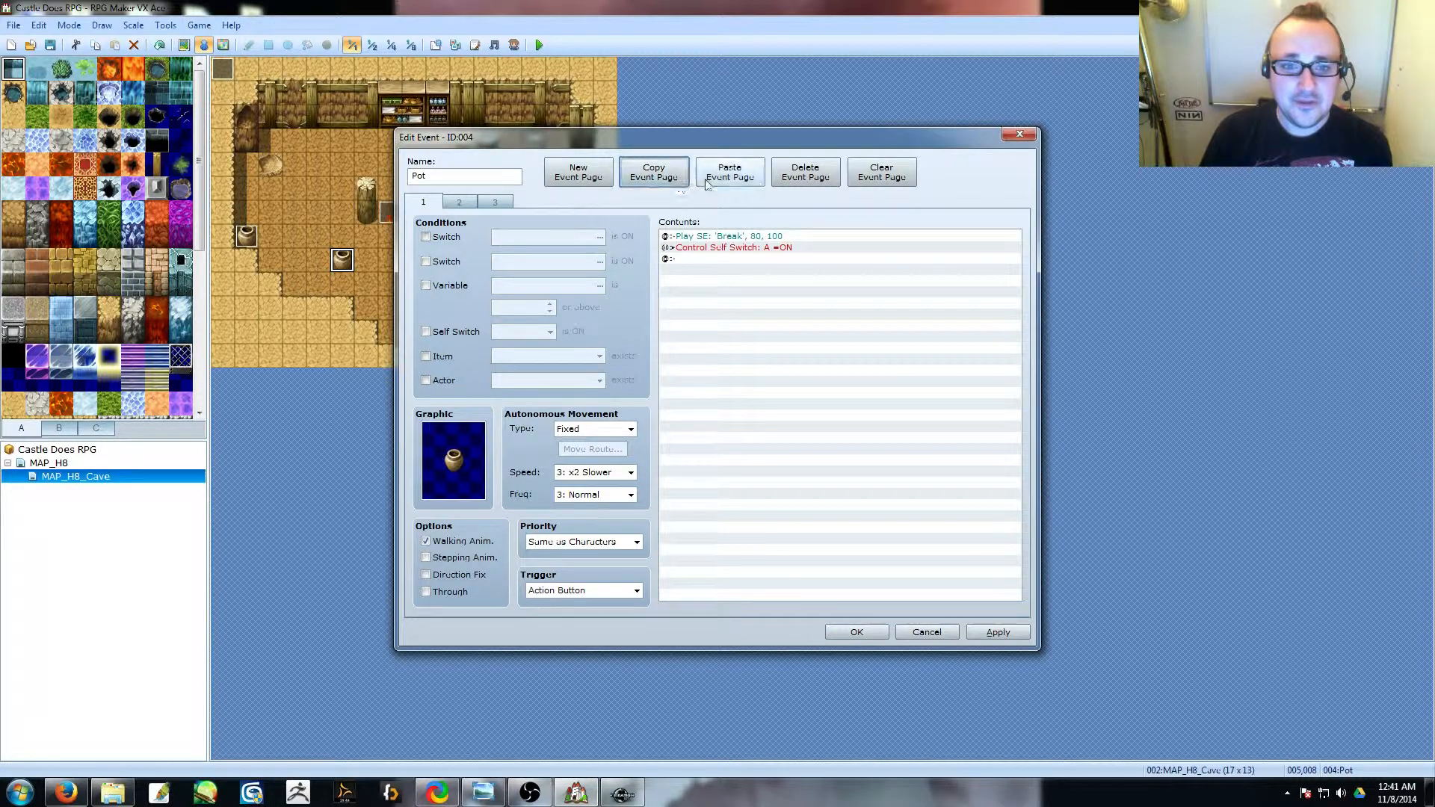
- Delete the Play SE and Control Self Switch commands from the pot event's first page
click(423, 202)
click(701, 238)
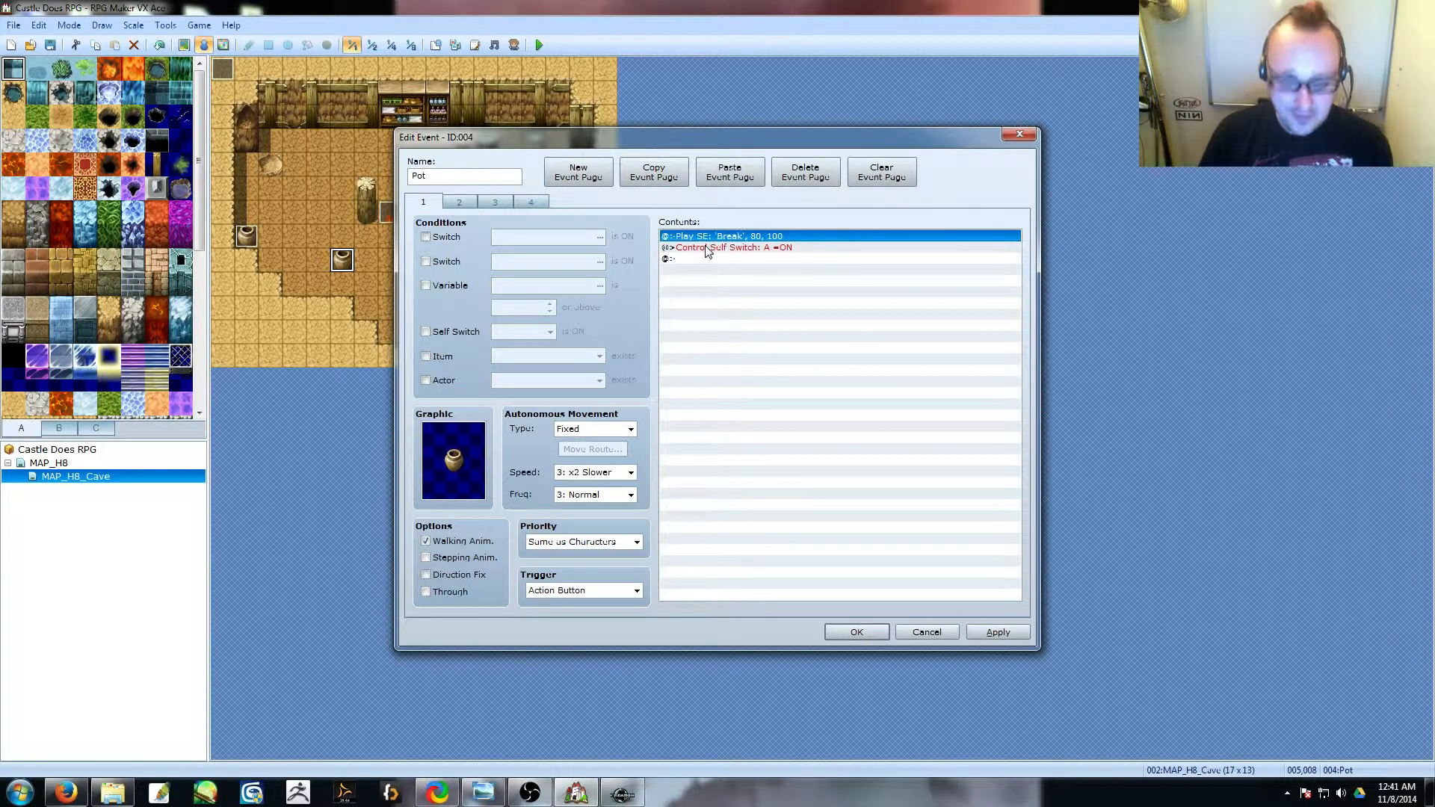
key(Delete)
key(Delete)
click(459, 468)
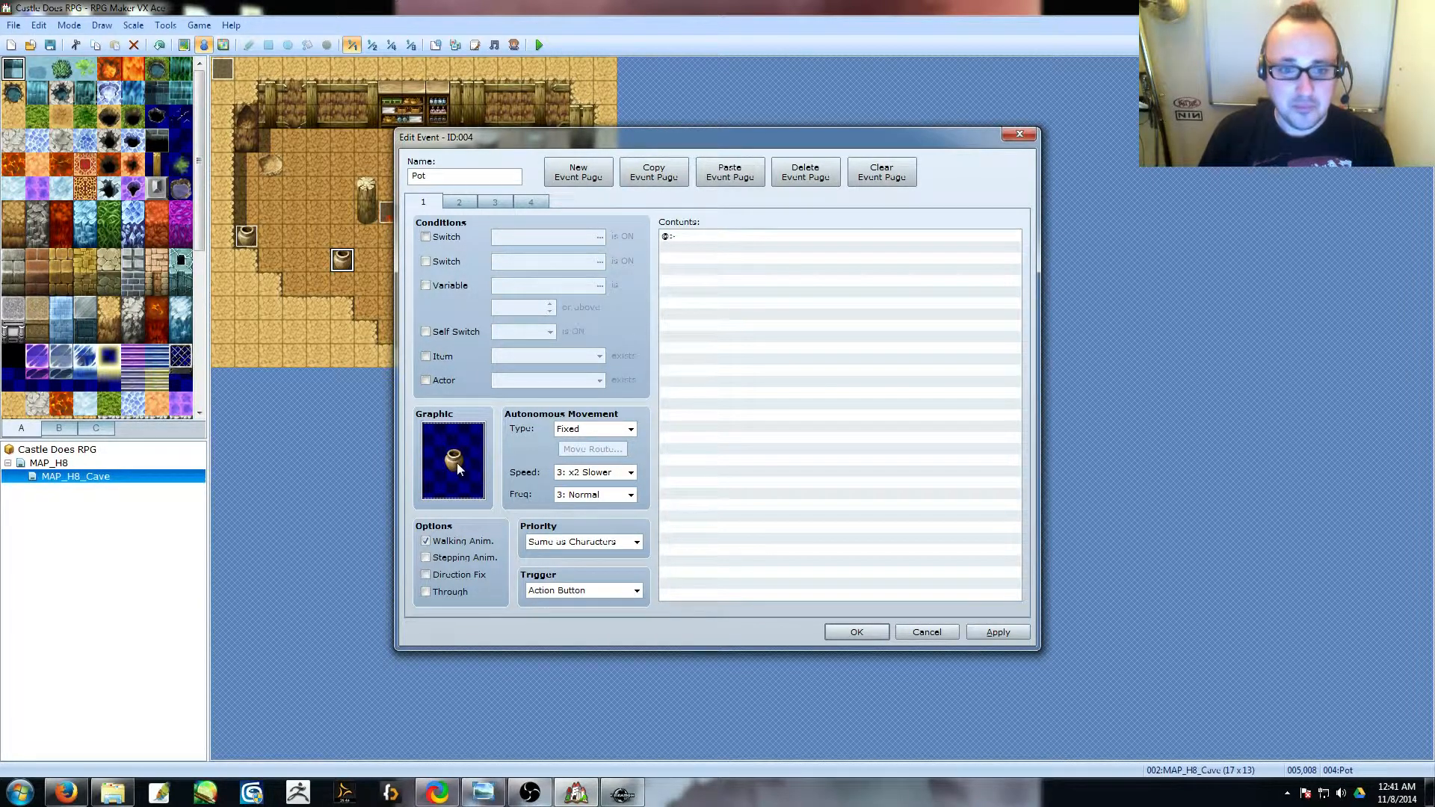
- Delete the blank third page from the pot event
click(475, 207)
click(494, 205)
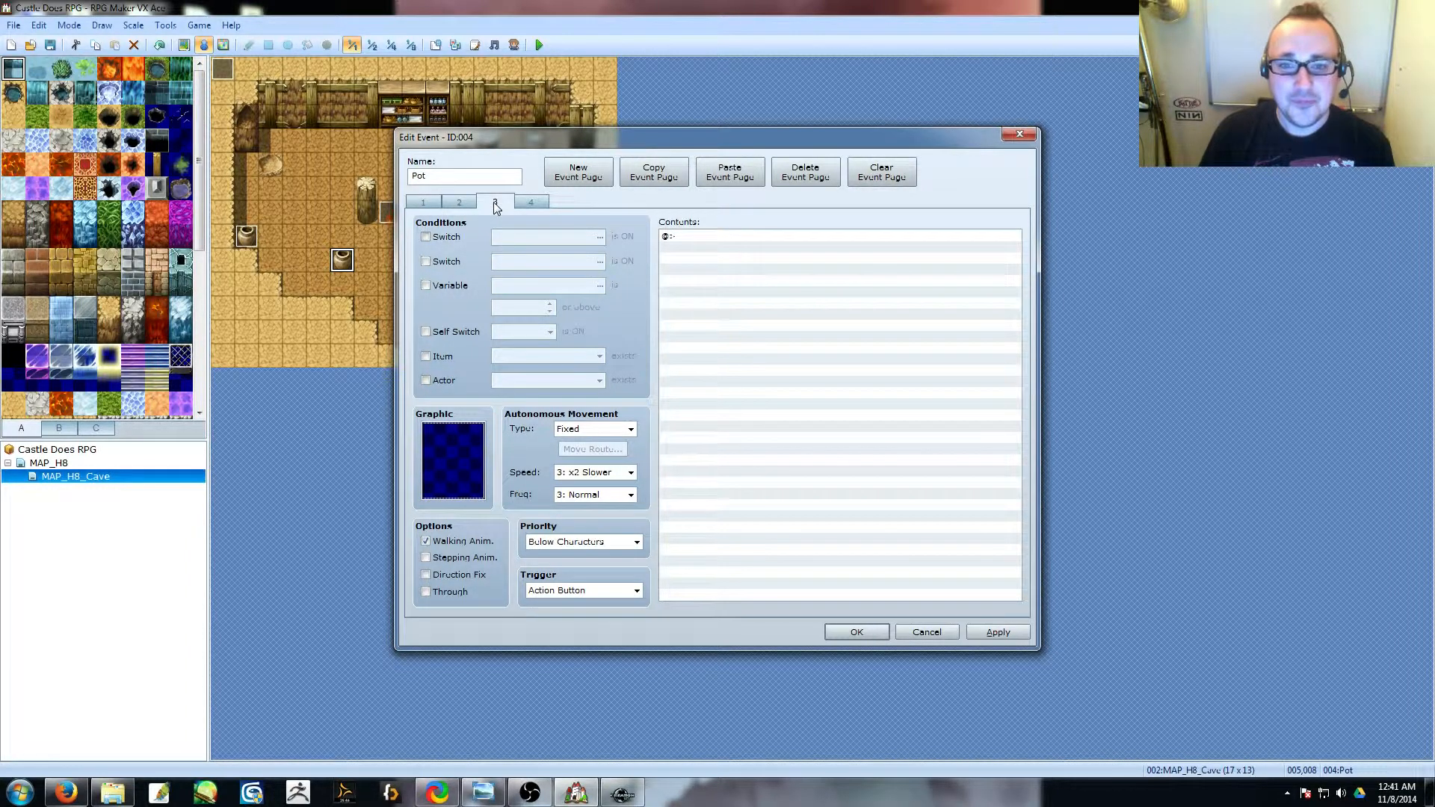
click(807, 176)
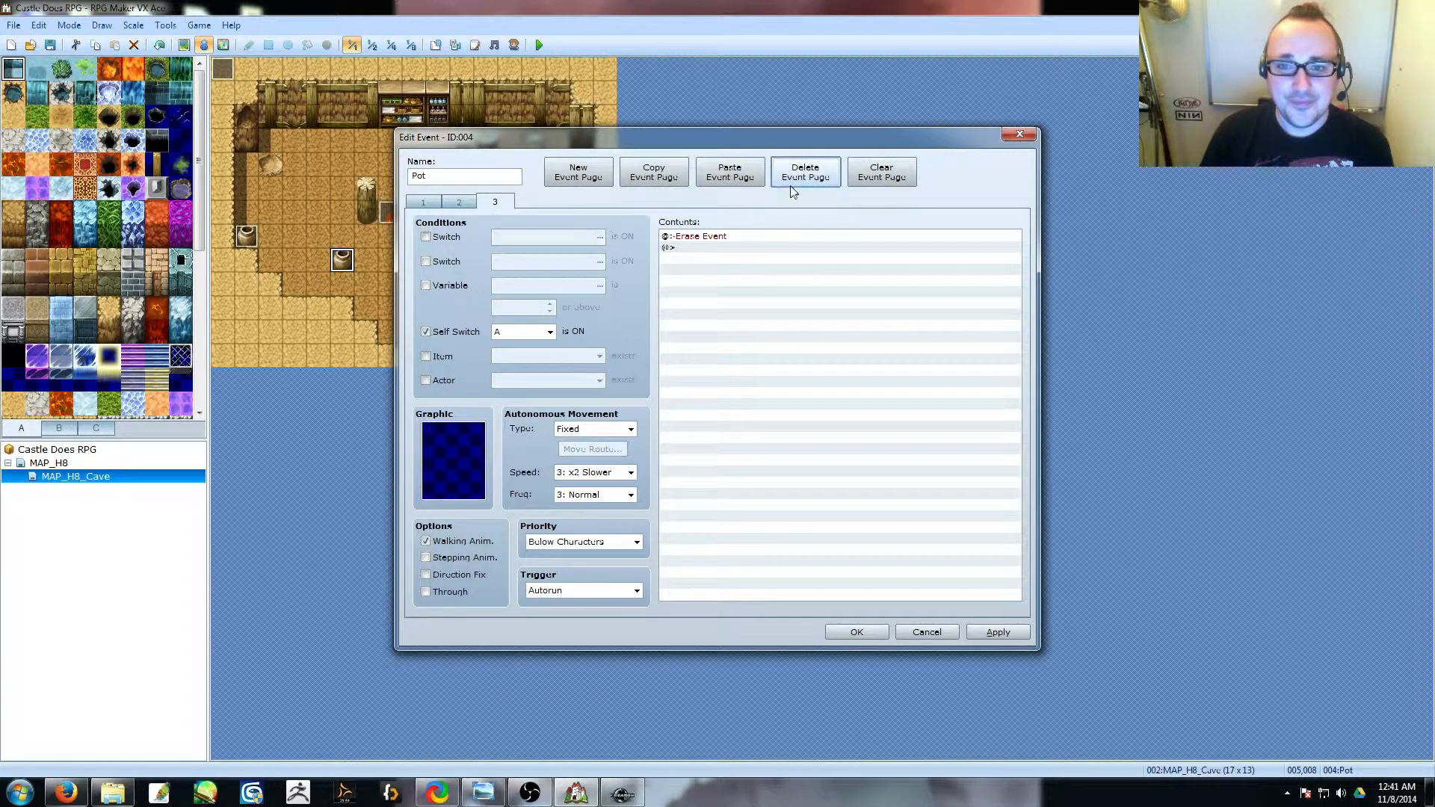
- Start adding a command at the end of the pot event's second page and browse the available event commands
click(461, 203)
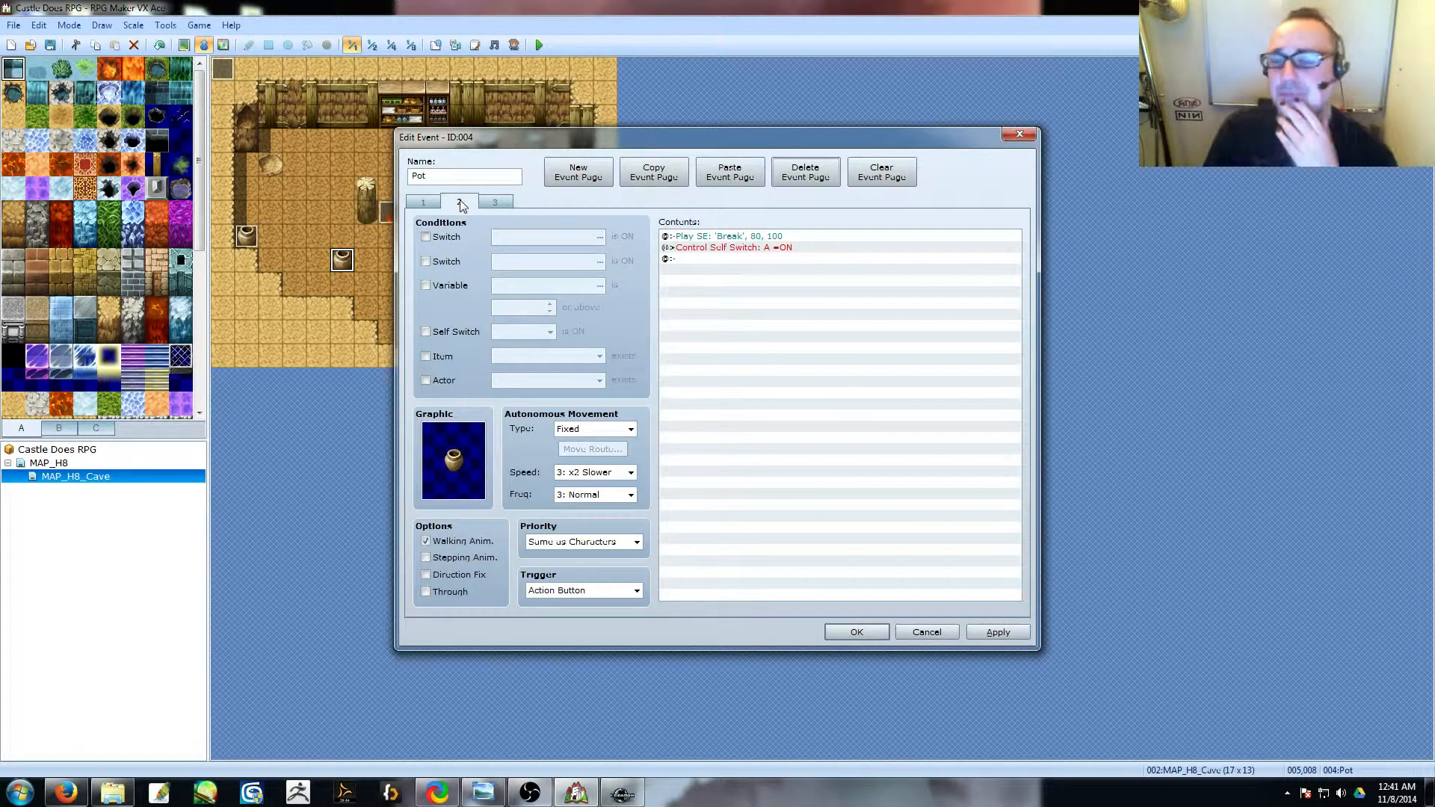
double_click(707, 257)
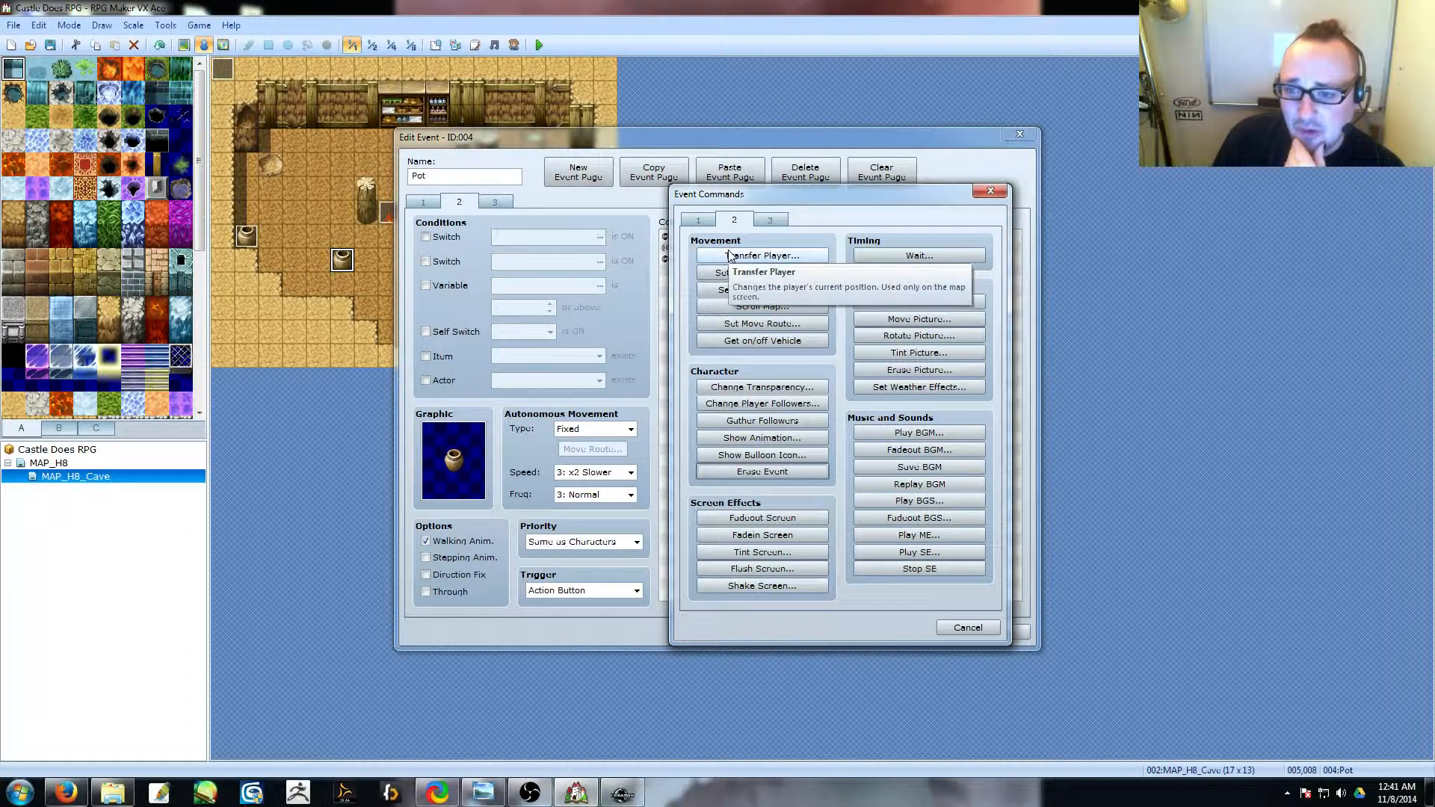
click(758, 222)
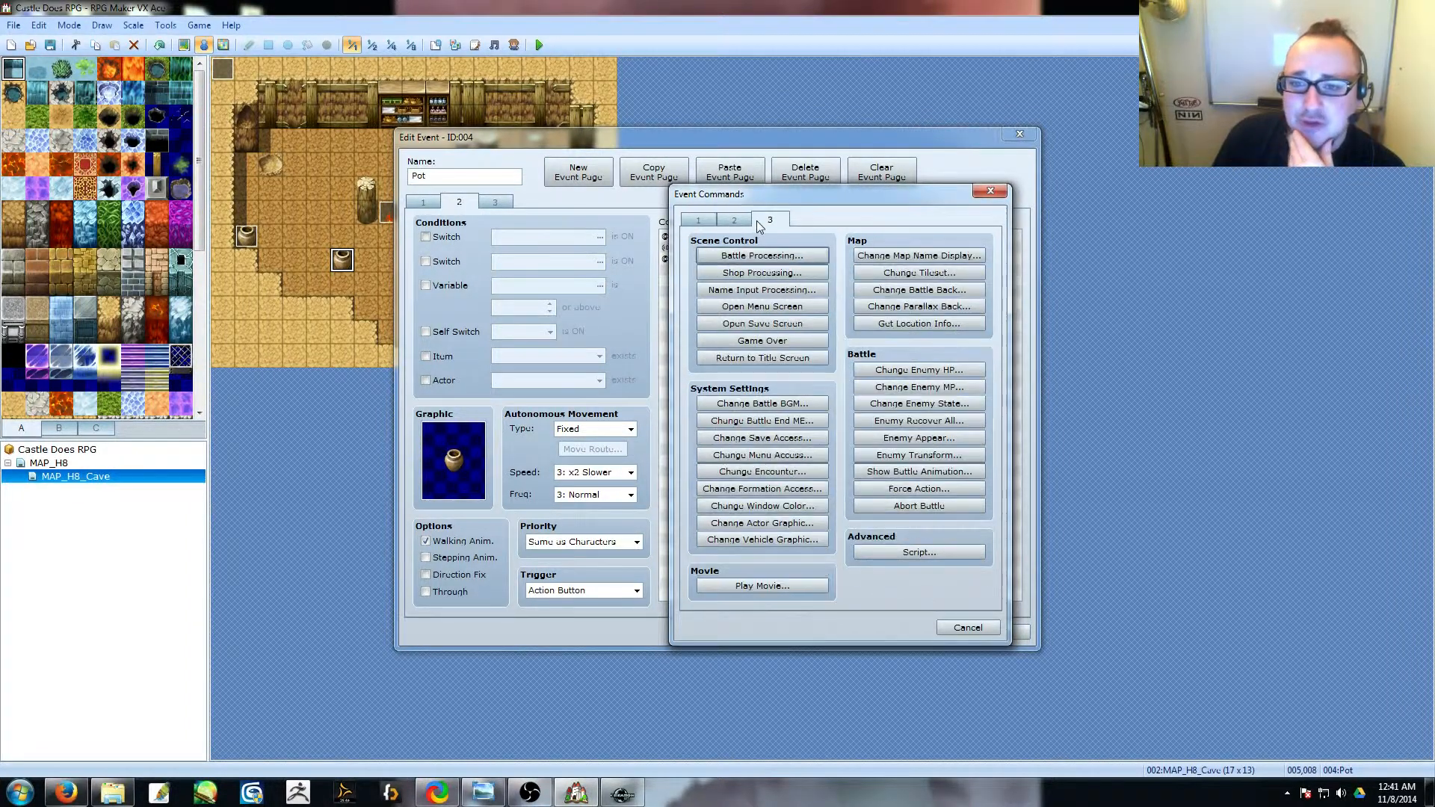